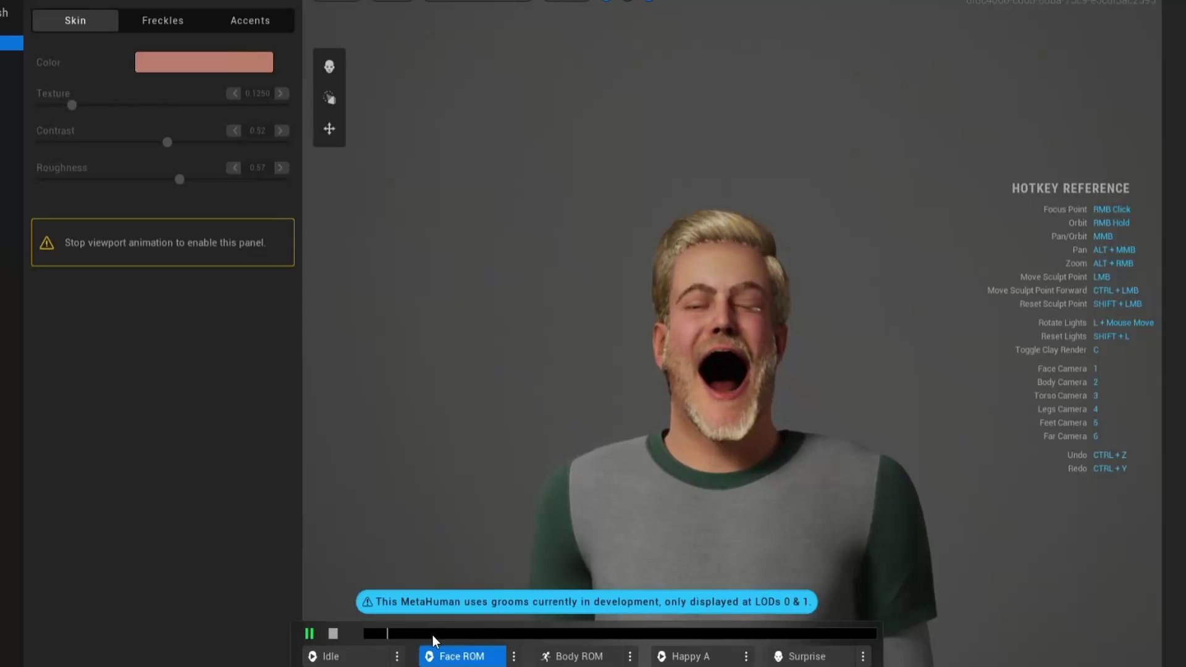
Stop the facial animation, shift and wear down the lower teeth, and apply the Short Full Beard.
{"action": "left_click", "coordinate": [334, 633]}
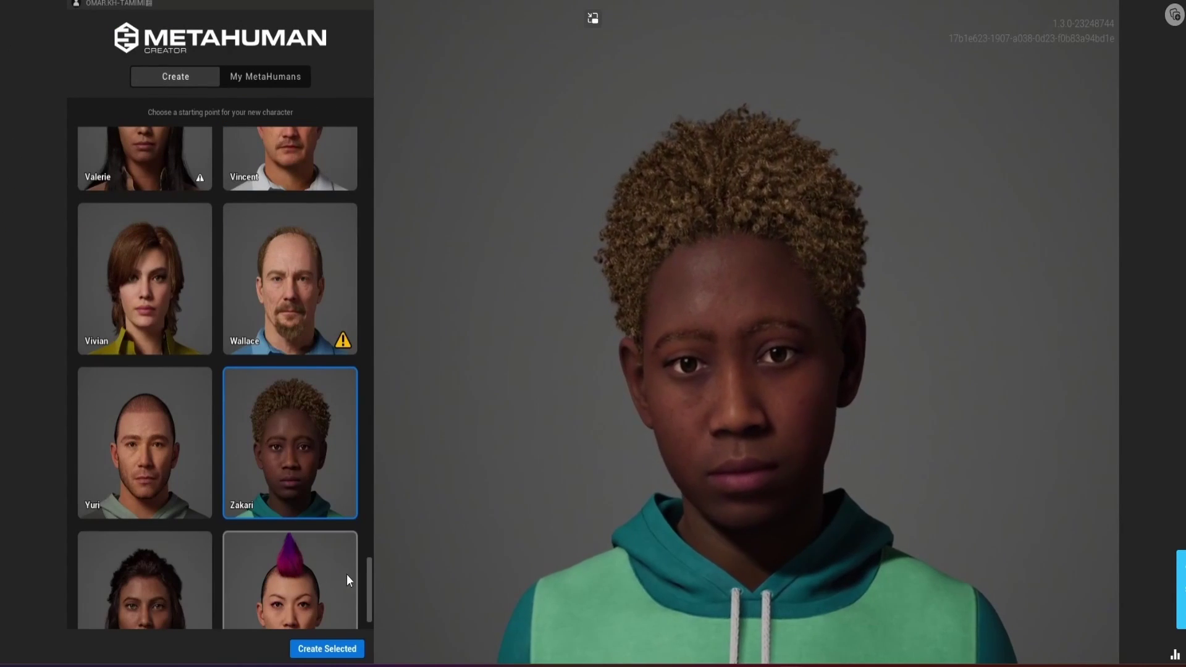
{"action": "scroll", "coordinate": [324, 572], "scroll_direction": "down", "scroll_amount": 1}
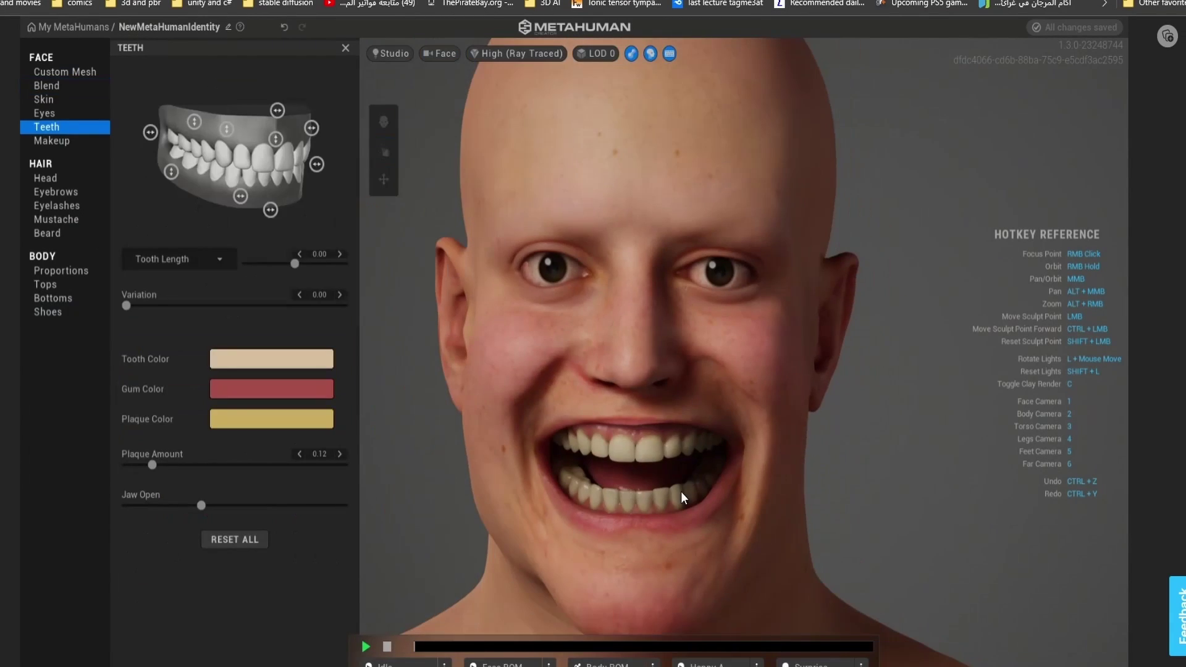
{"action": "left_click_drag", "start_coordinate": [259, 220], "coordinate": [273, 217]}
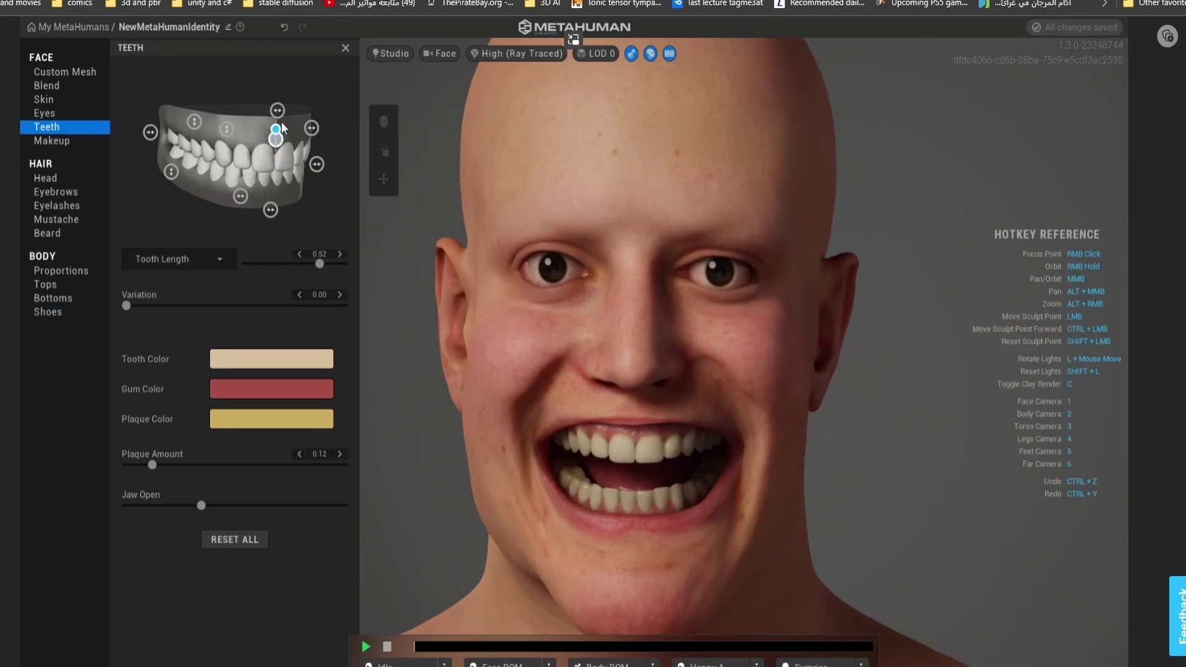
{"action": "left_click_drag", "start_coordinate": [171, 171], "coordinate": [172, 157]}
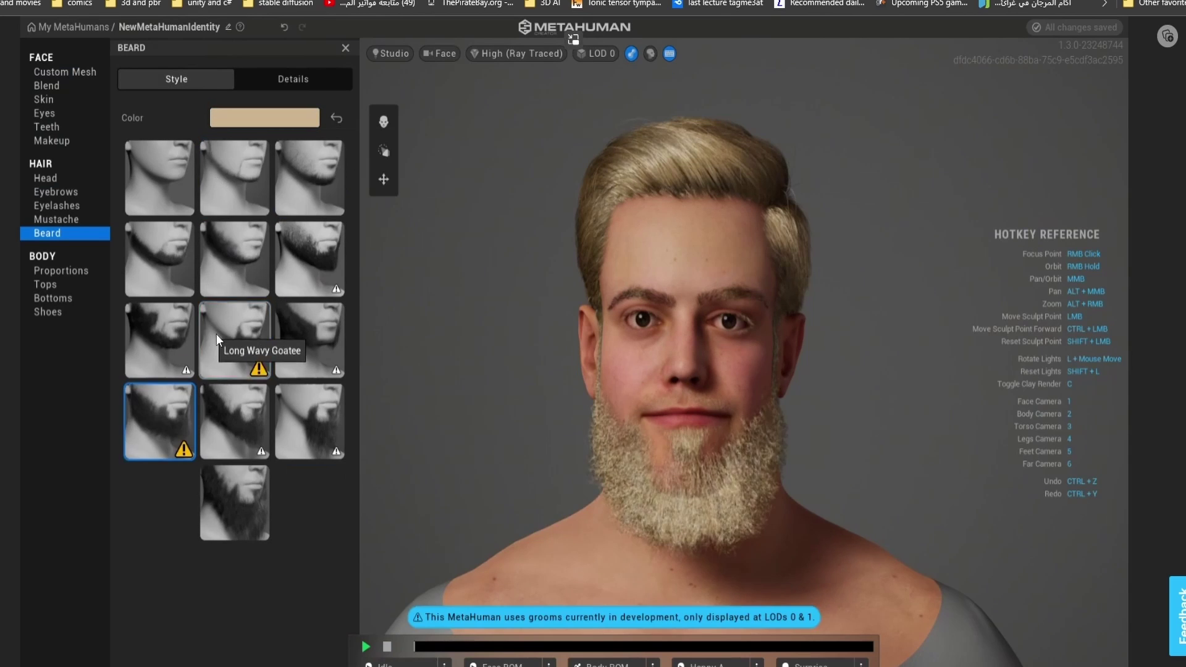
{"action": "left_click", "coordinate": [235, 256]}
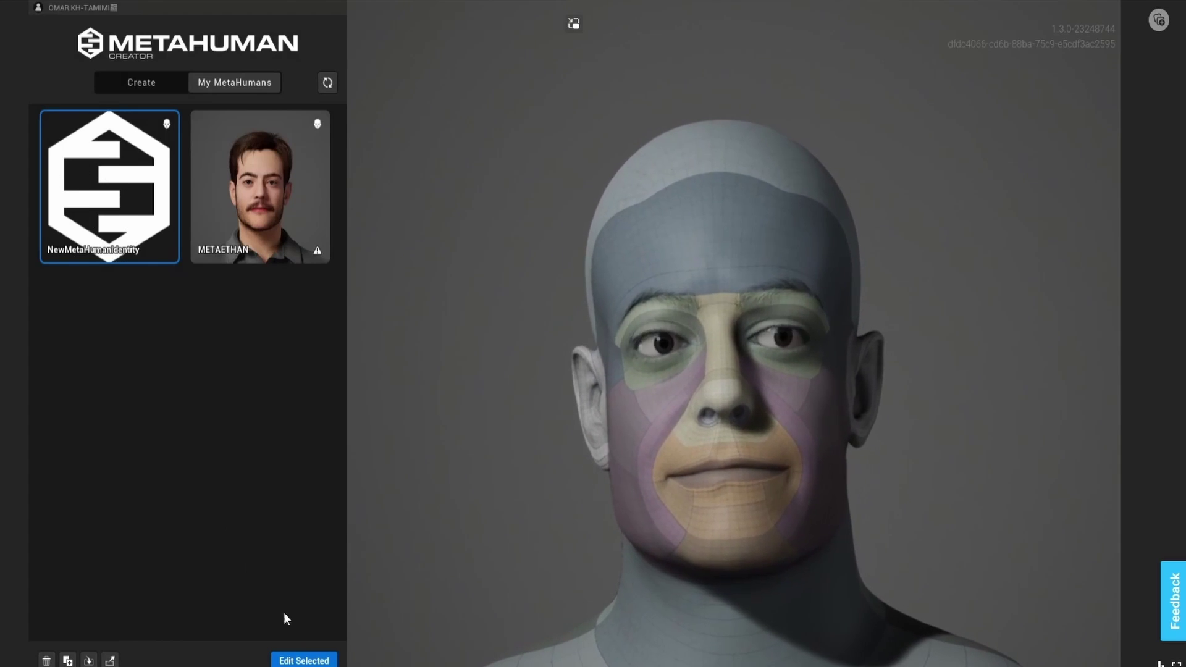
Choose NewMetaHumanIdentity in My MetaHumans and select Edit Selected.
{"action": "left_click", "coordinate": [331, 661]}
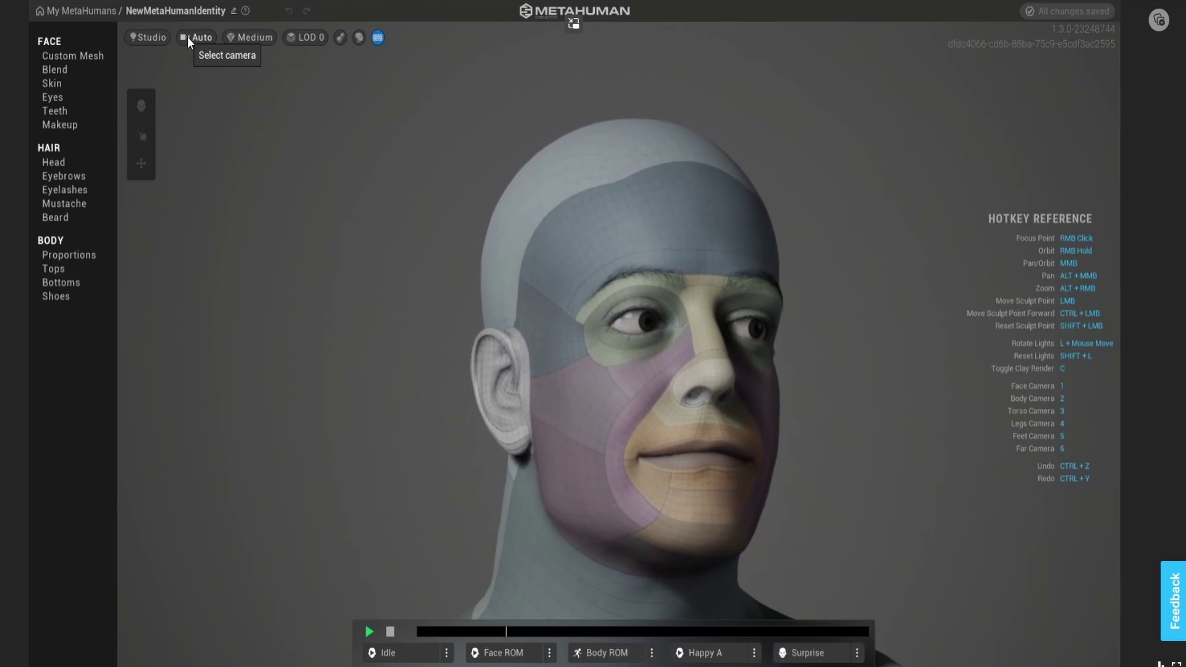
Frame the camera on the face and set render quality to High (Ray Traced).
{"action": "left_click", "coordinate": [187, 36]}
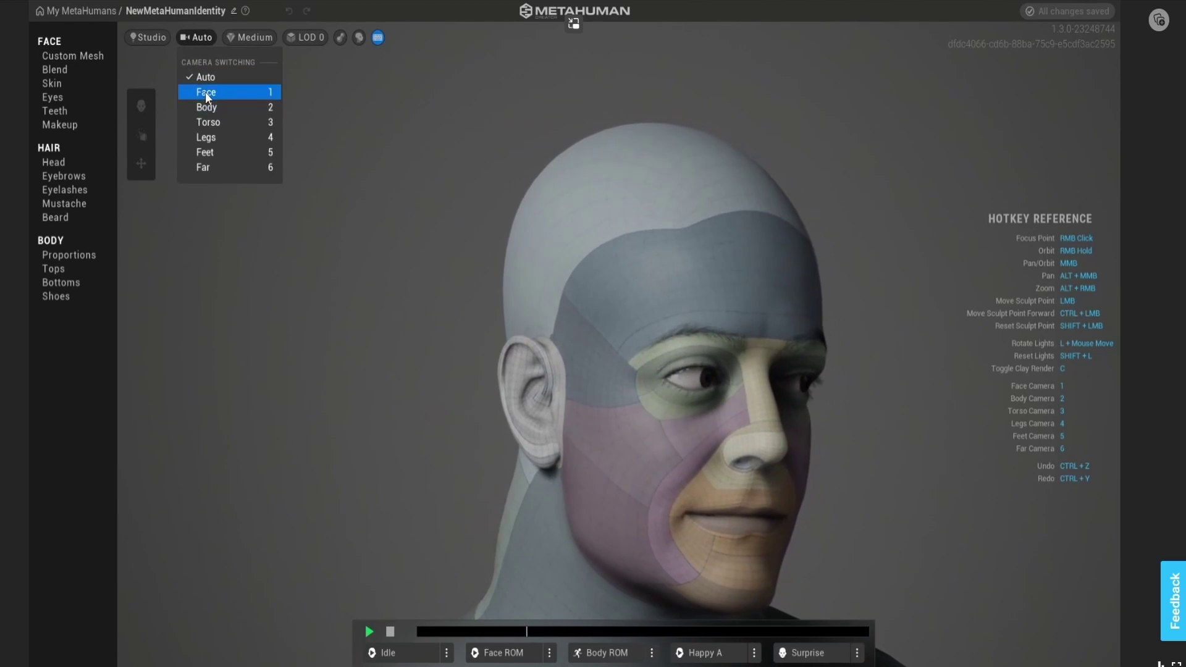
{"action": "left_click", "coordinate": [205, 92]}
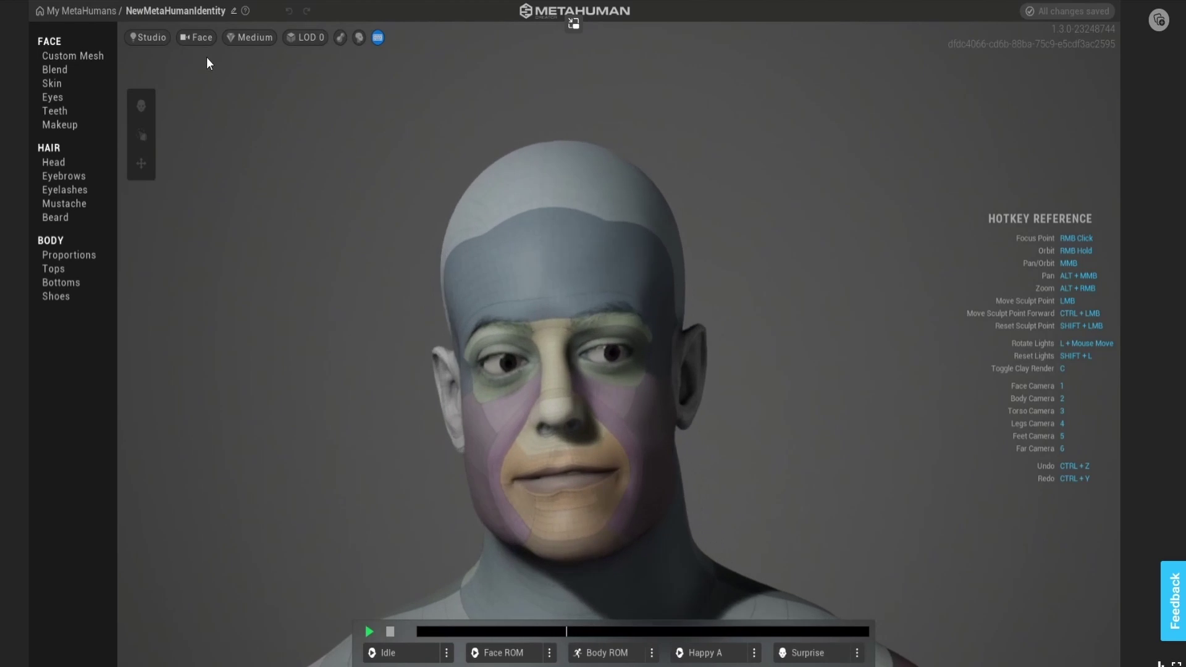
{"action": "left_click", "coordinate": [236, 40]}
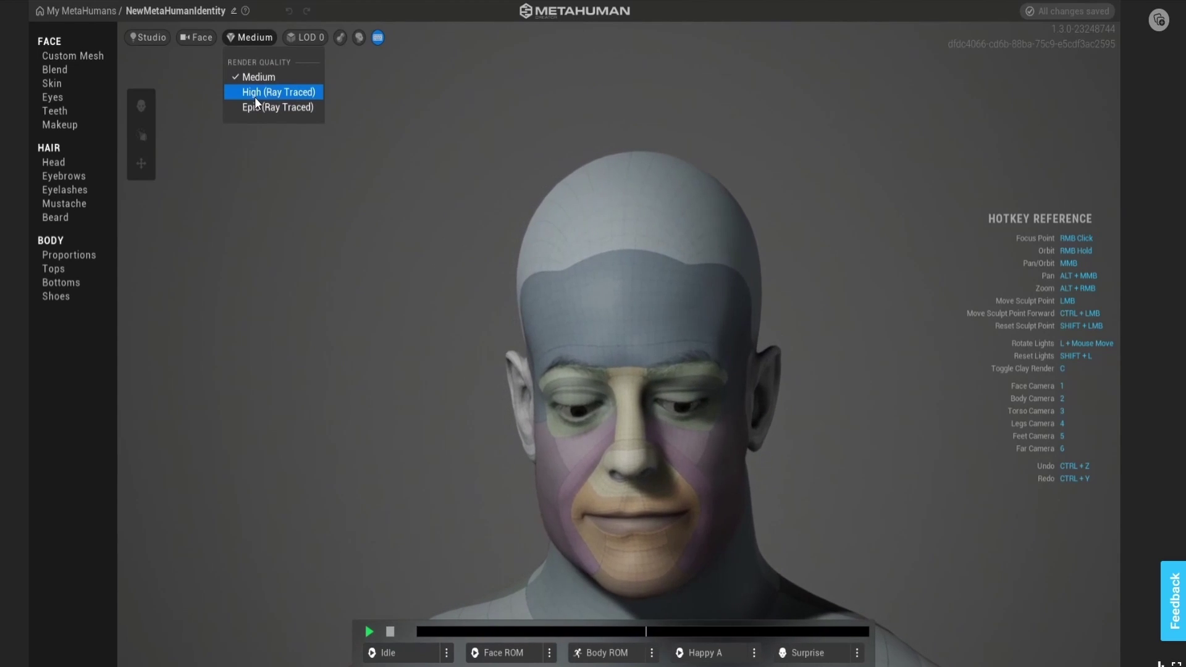
{"action": "left_click", "coordinate": [255, 97]}
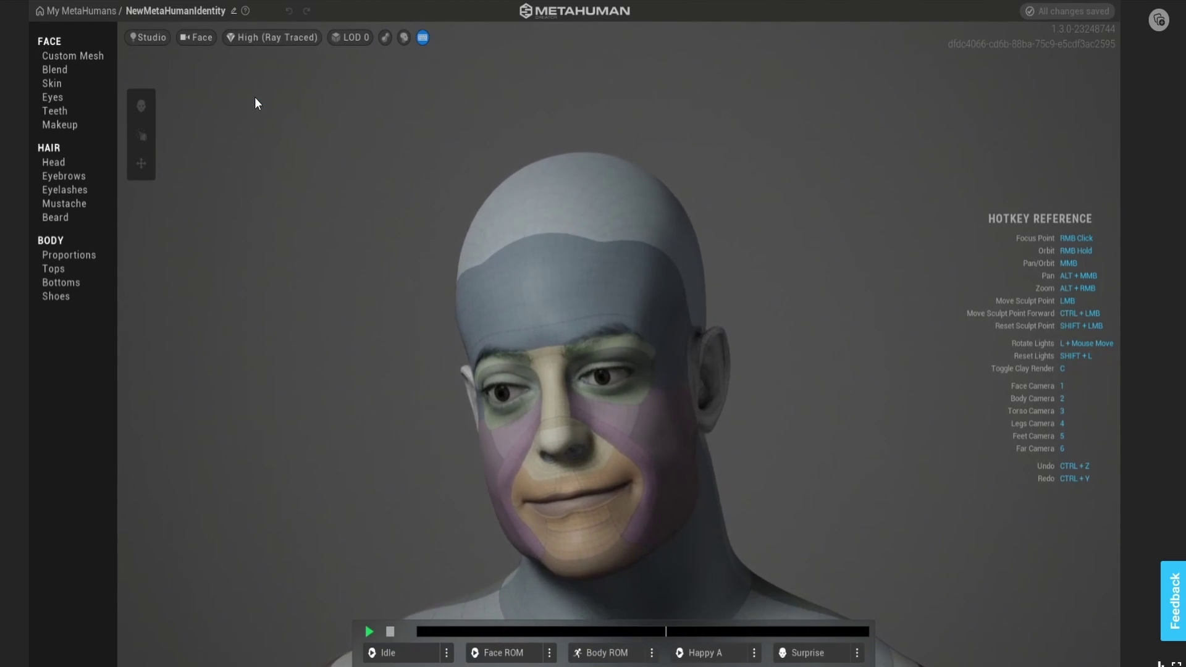
Keep LOD 0, turn on the clay material preview, and show the Custom Mesh settings.
{"action": "left_click", "coordinate": [344, 34]}
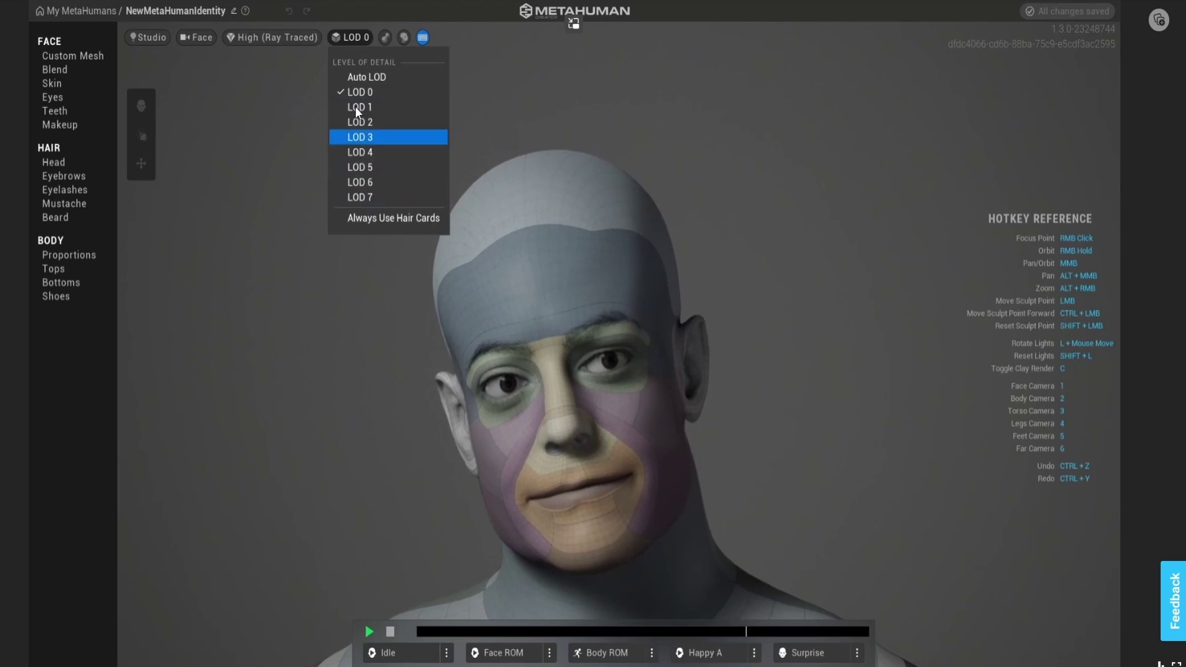
{"action": "left_click", "coordinate": [290, 70]}
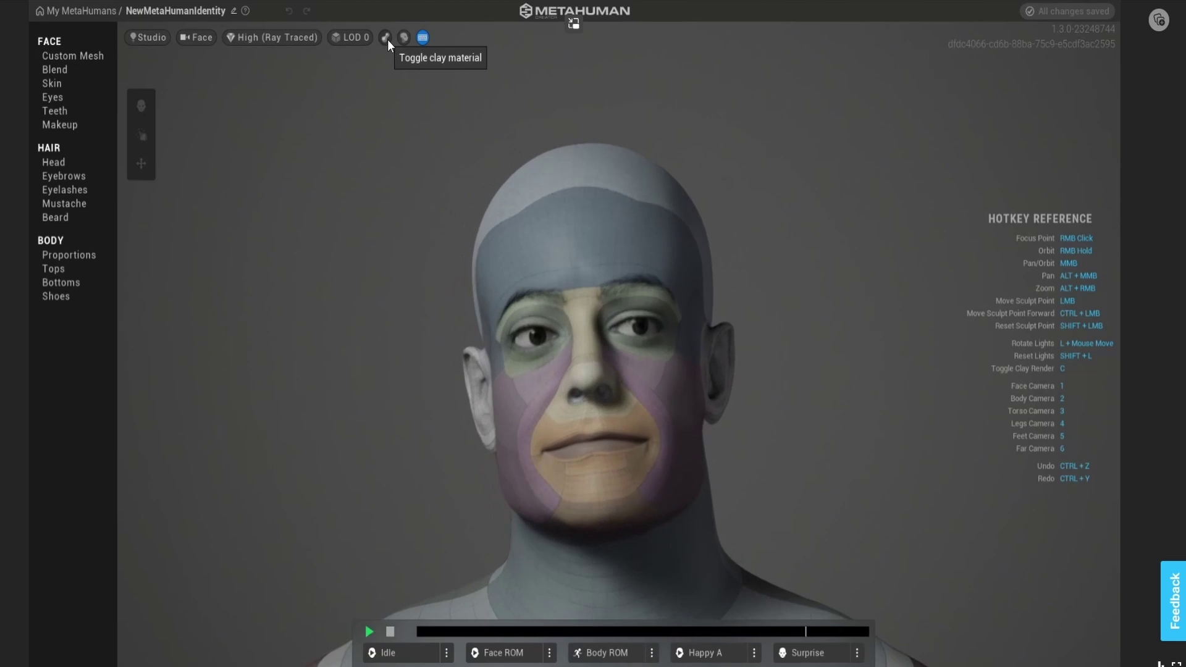
{"action": "left_click", "coordinate": [386, 39]}
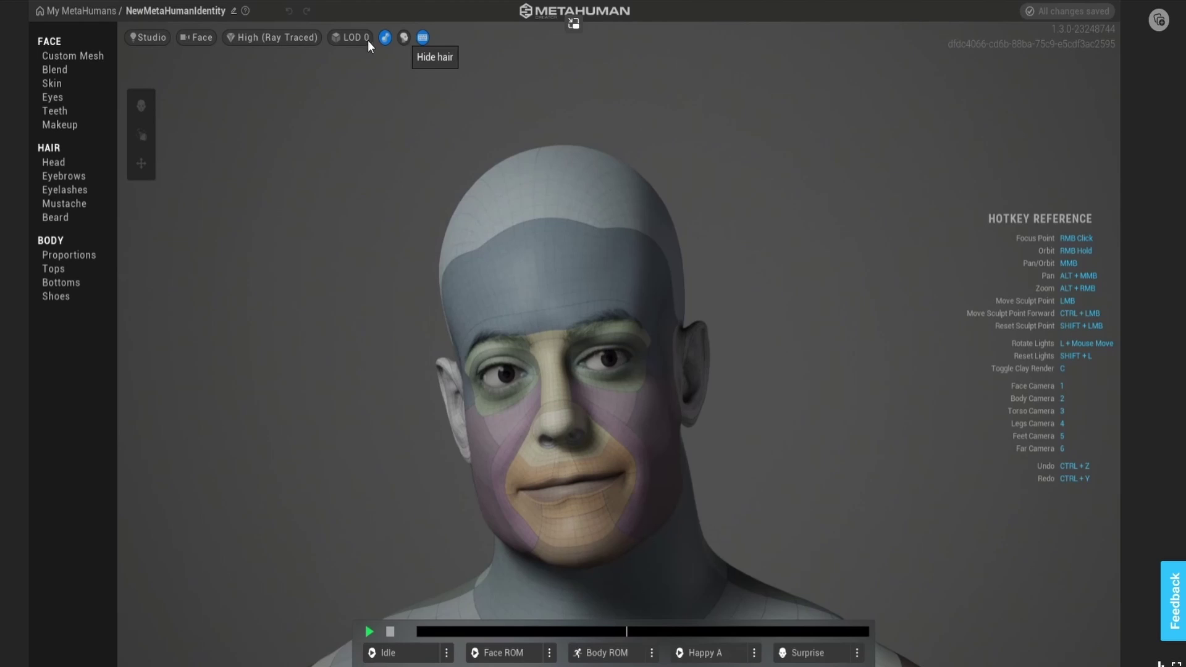
{"action": "left_click", "coordinate": [84, 57]}
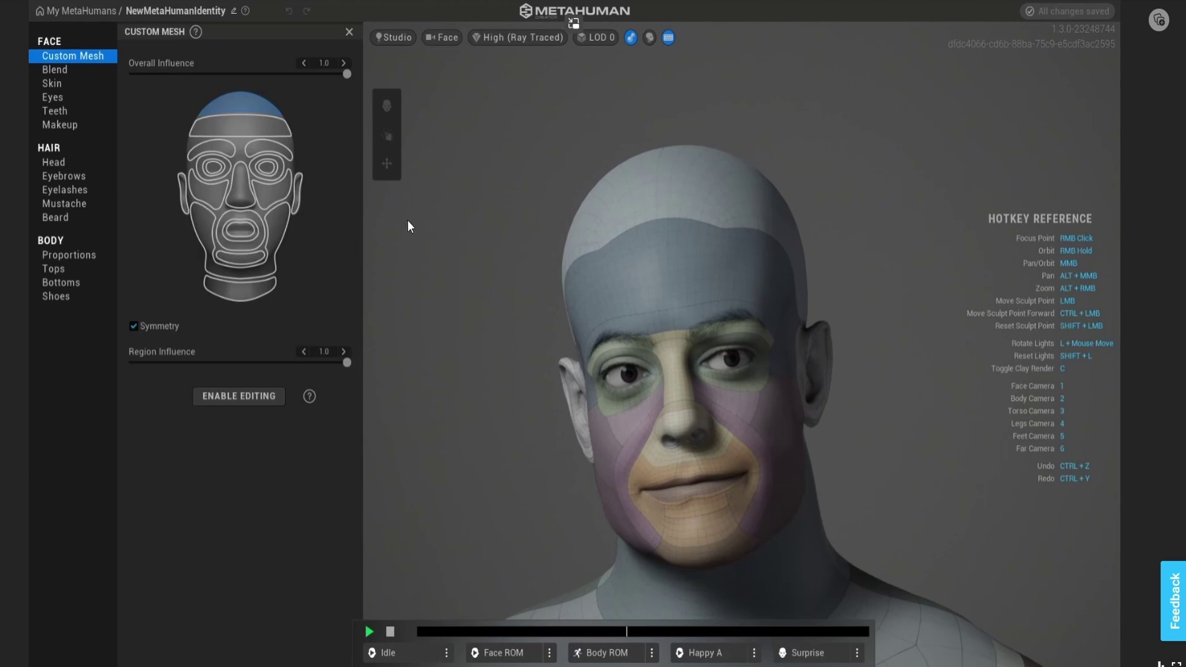
Enable editing, pick a new skin tone in the Skin colour picker, and switch to Blend.
{"action": "left_click", "coordinate": [243, 400]}
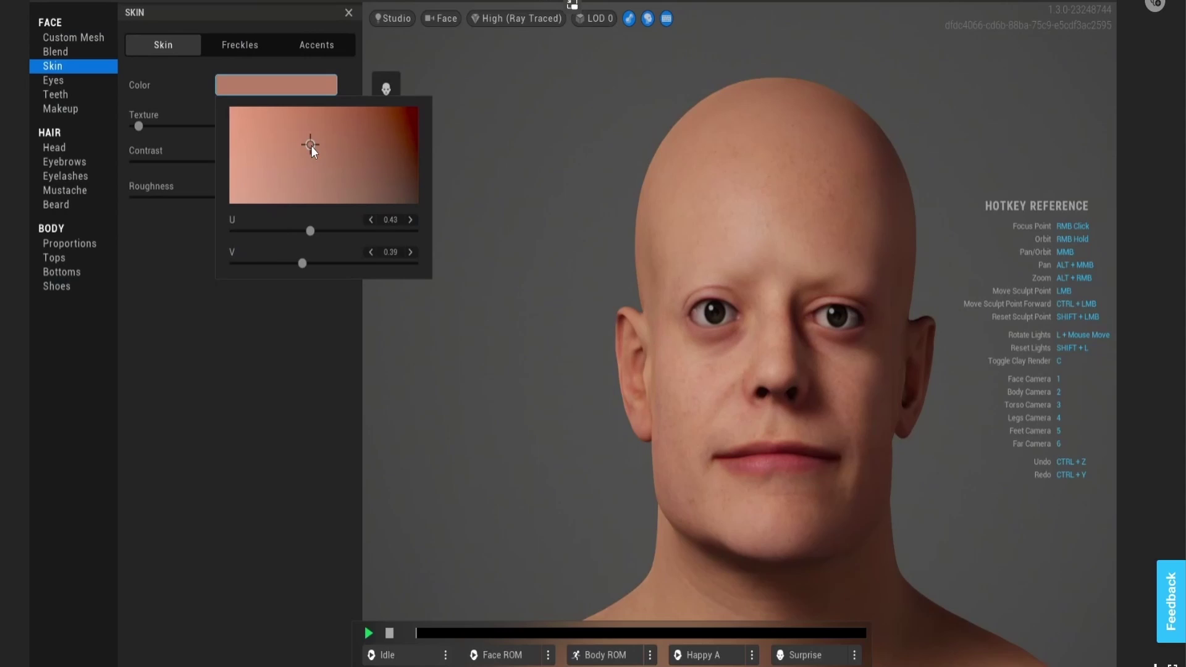
{"action": "mouse_move", "coordinate": [312, 147]}
{"action": "left_mouse_down"}
{"action": "mouse_move", "coordinate": [291, 156]}
{"action": "mouse_move", "coordinate": [304, 147]}
{"action": "left_mouse_up"}
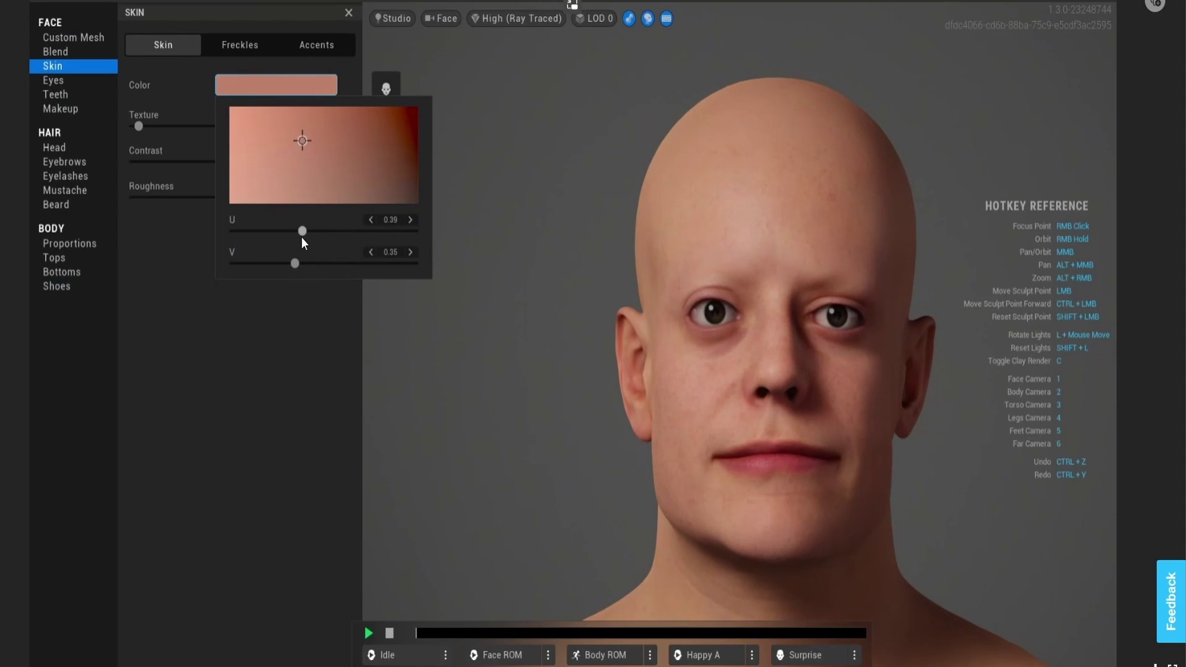
{"action": "left_click", "coordinate": [193, 268]}
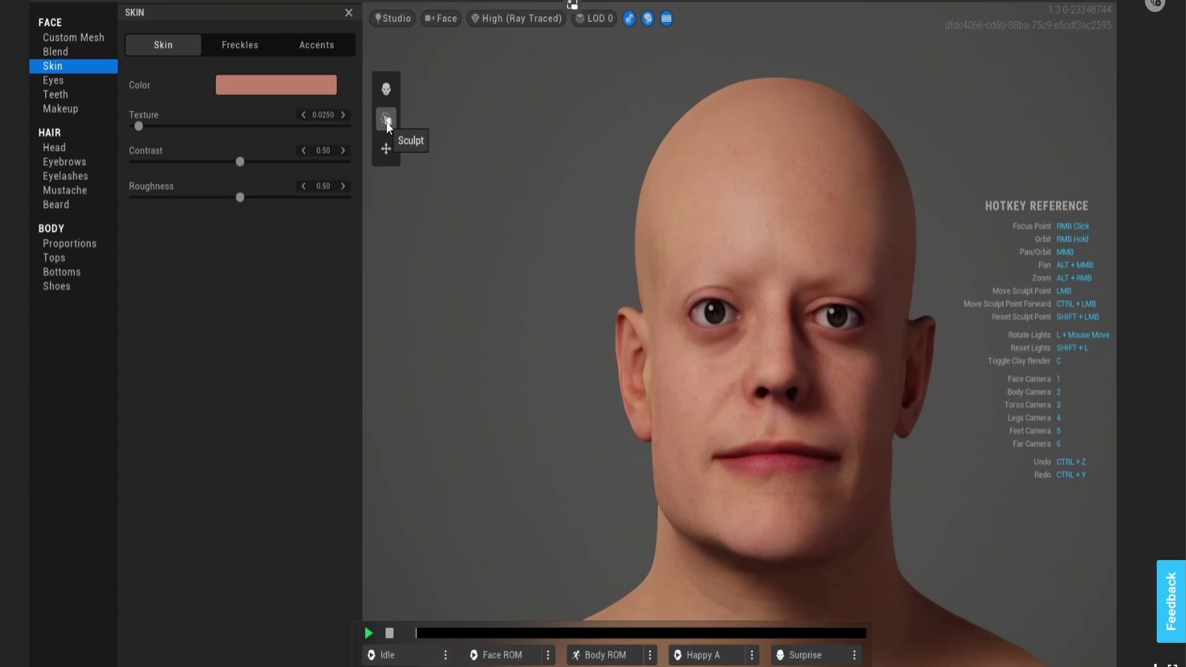
{"action": "left_click", "coordinate": [386, 90]}
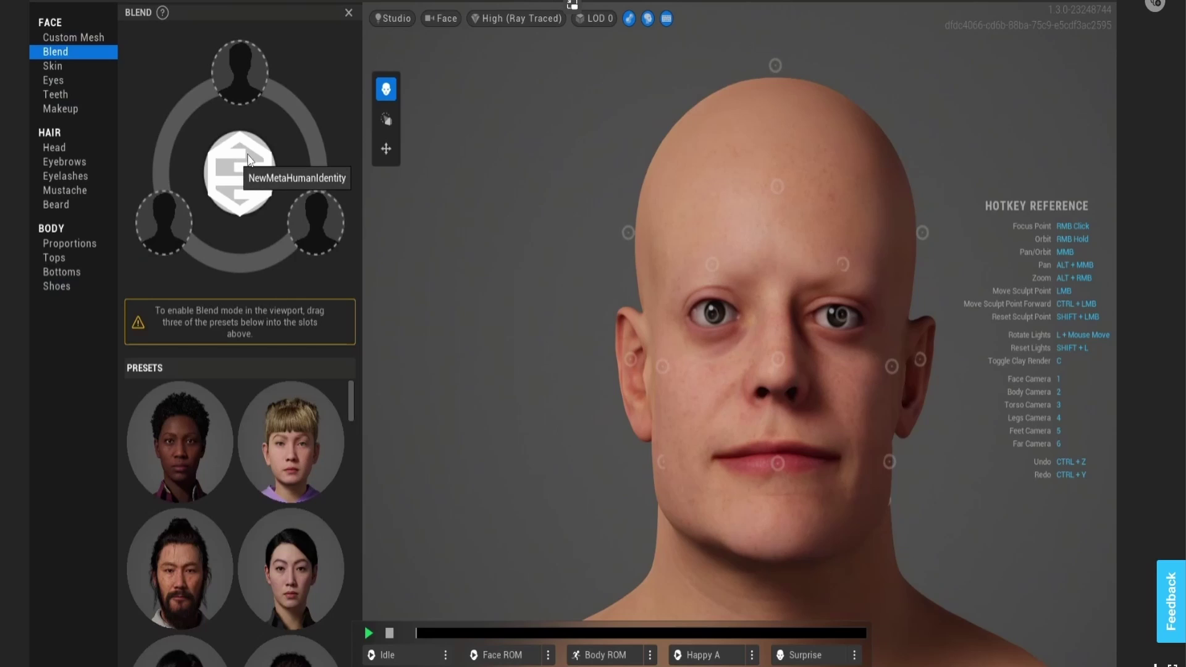
Switch to the Sculpt tool and symmetrically reshape the ear tips and lower ears.
{"action": "left_click", "coordinate": [386, 120]}
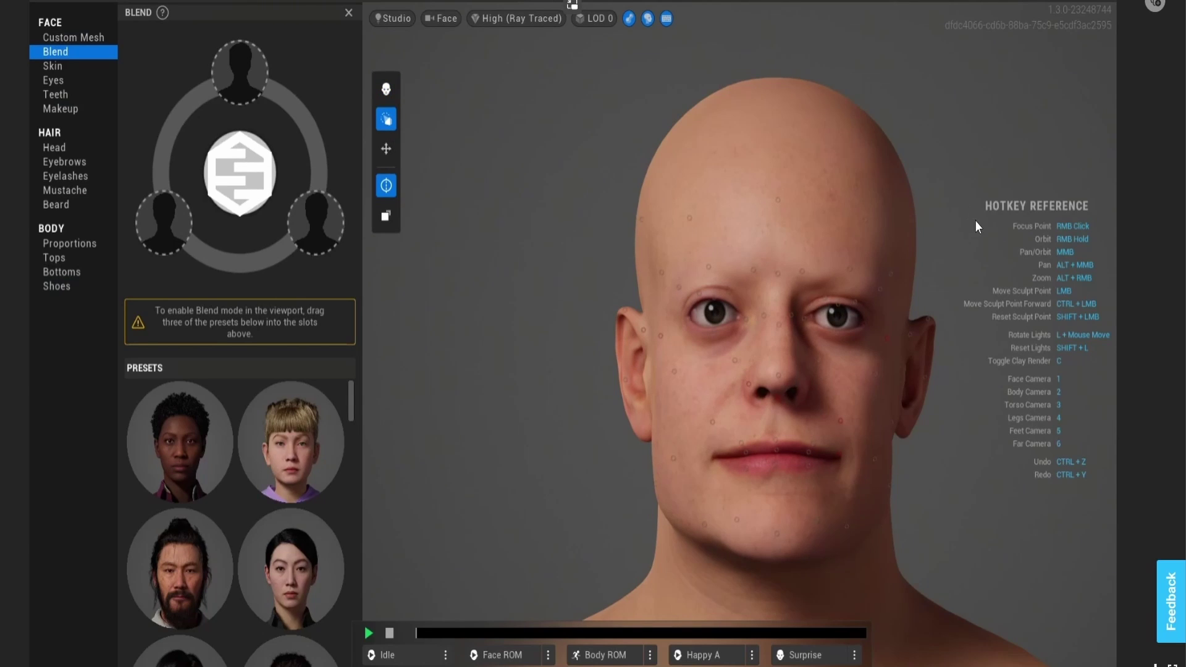
{"action": "right_click_drag", "start_coordinate": [975, 220], "coordinate": [836, 231]}
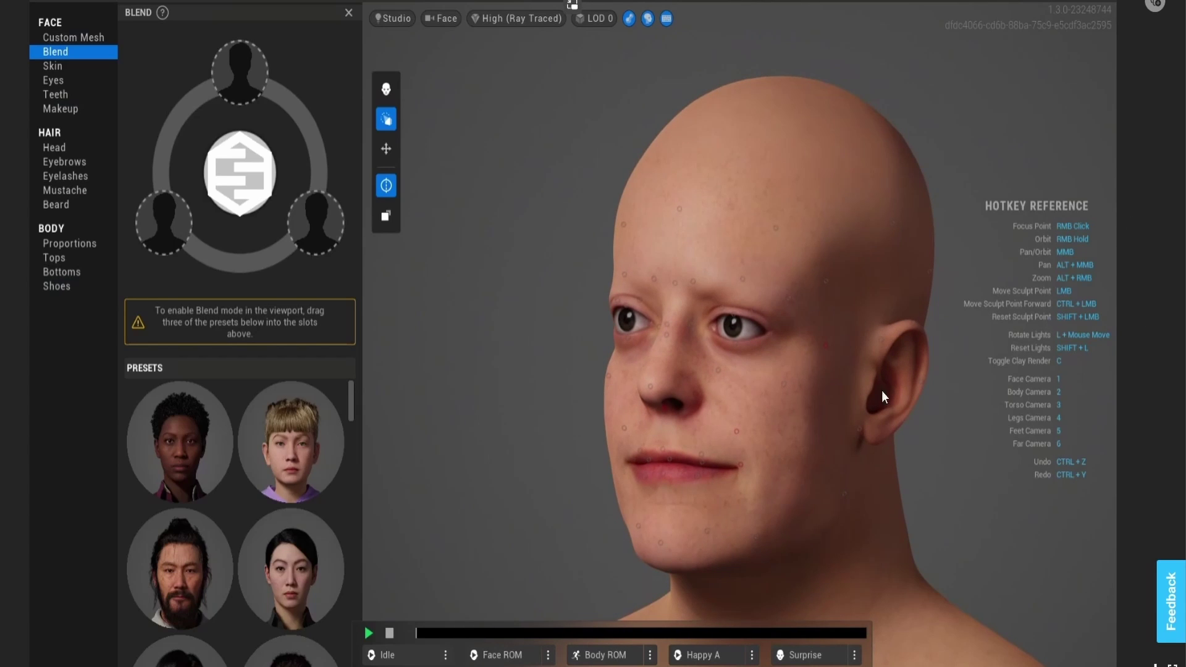
{"action": "scroll", "coordinate": [895, 464], "scroll_direction": "down", "scroll_amount": 3}
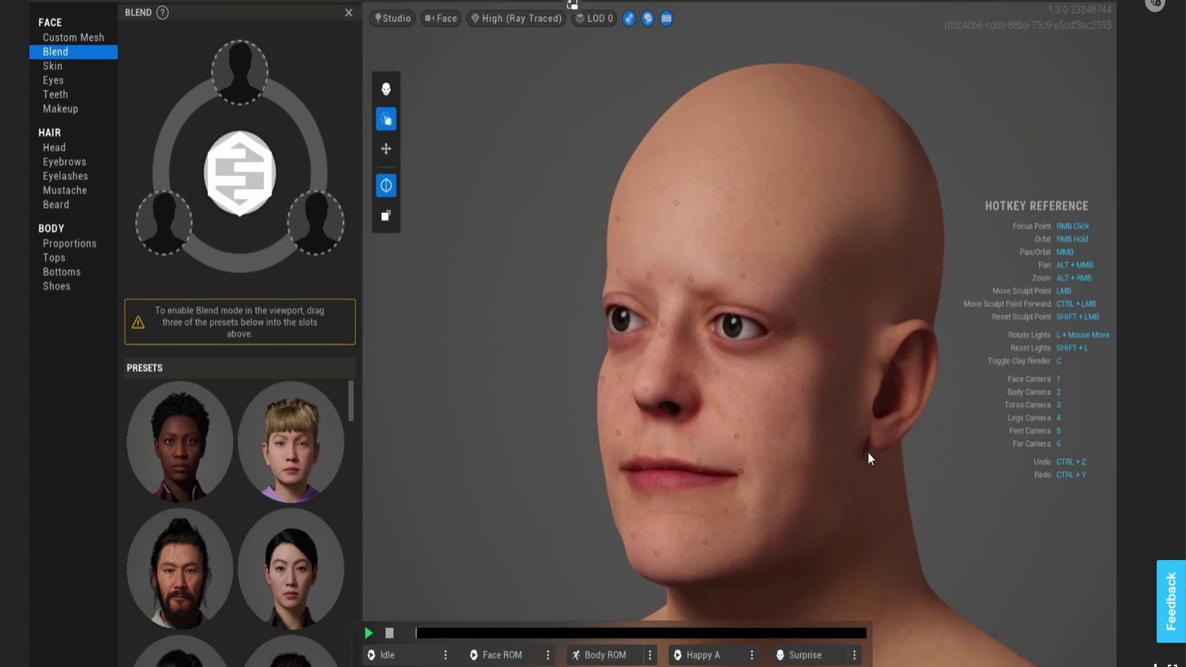
{"action": "scroll", "coordinate": [836, 413], "scroll_direction": "up", "scroll_amount": 3}
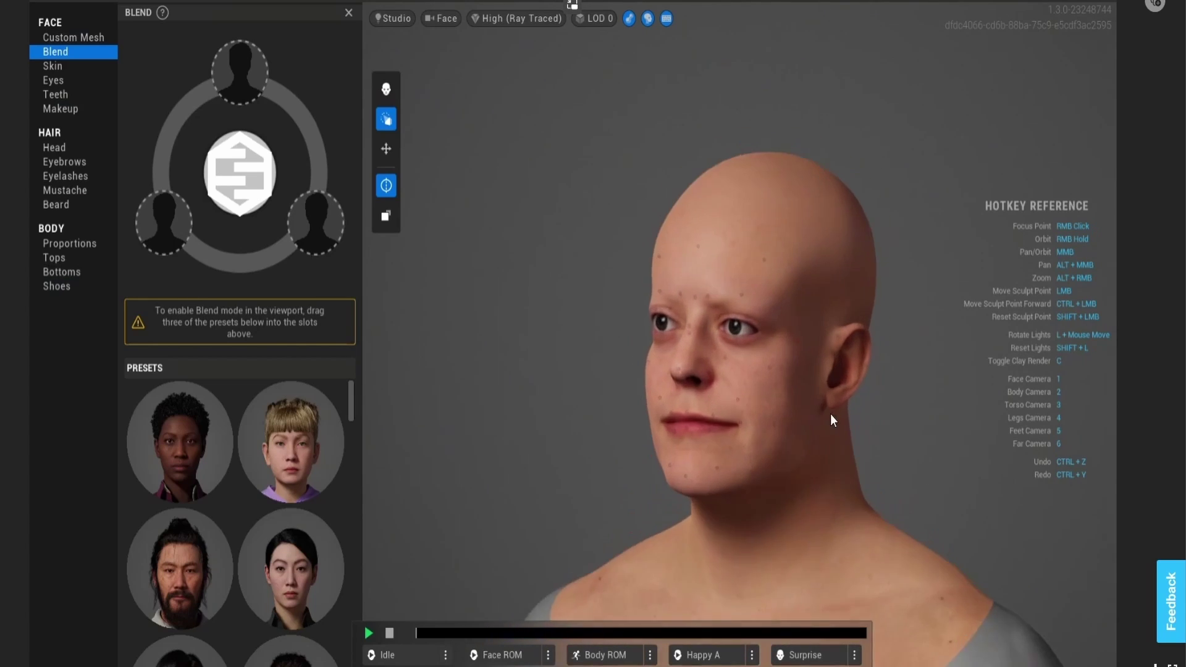
{"action": "right_click_drag", "start_coordinate": [580, 375], "coordinate": [764, 338]}
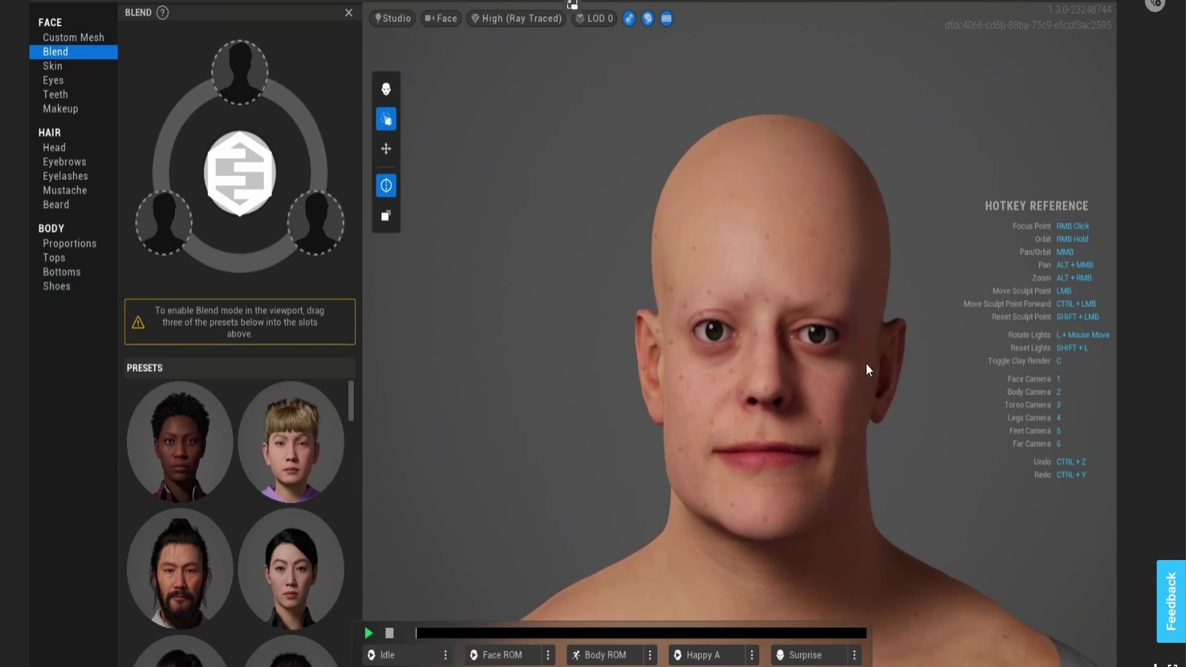
{"action": "scroll", "coordinate": [899, 380], "scroll_direction": "up", "scroll_amount": 1}
{"action": "middle_click_drag", "start_coordinate": [954, 510], "coordinate": [862, 477]}
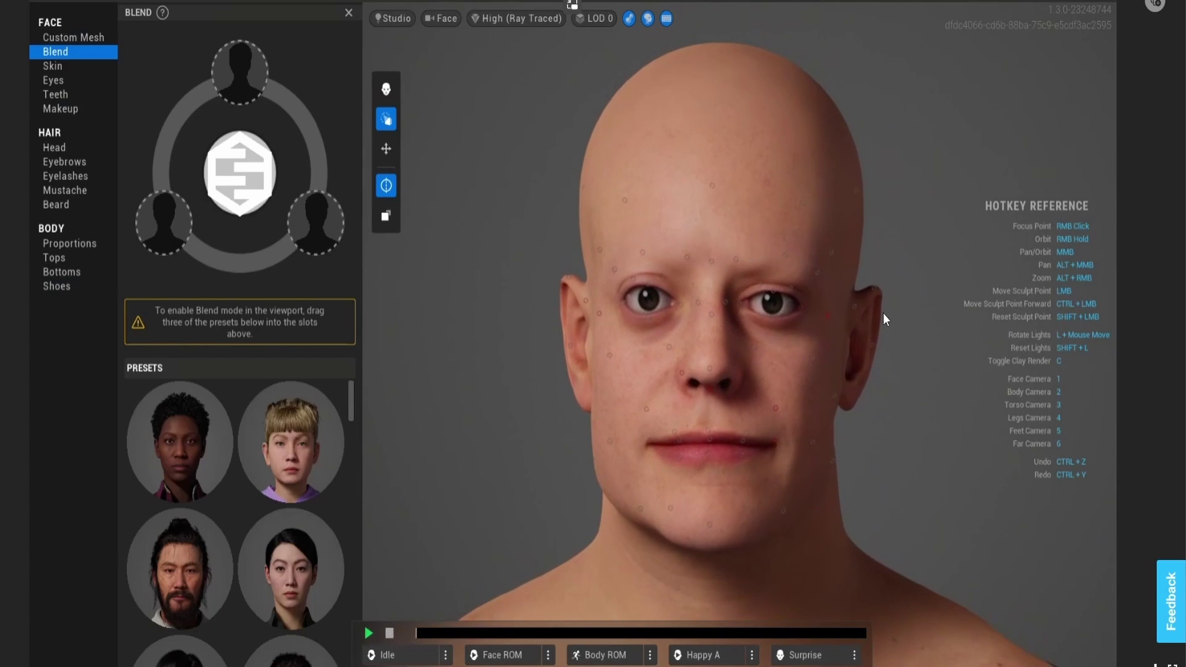
{"action": "scroll", "coordinate": [889, 339], "scroll_direction": "up", "scroll_amount": 1}
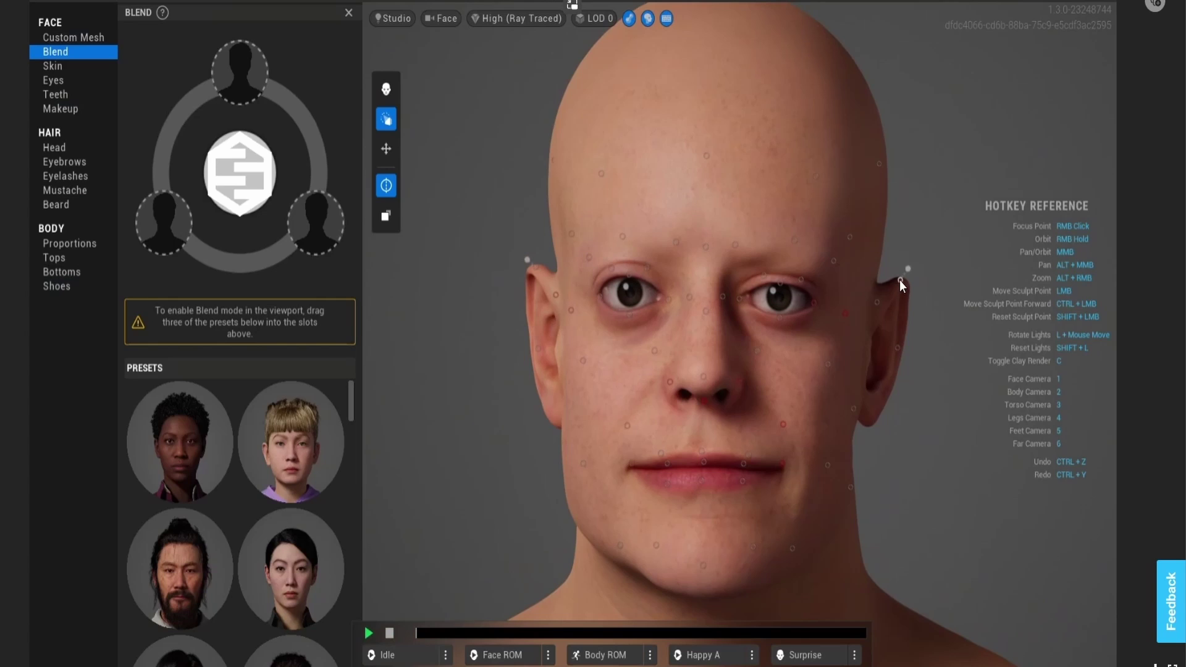
{"action": "left_click_drag", "start_coordinate": [900, 280], "coordinate": [896, 272]}
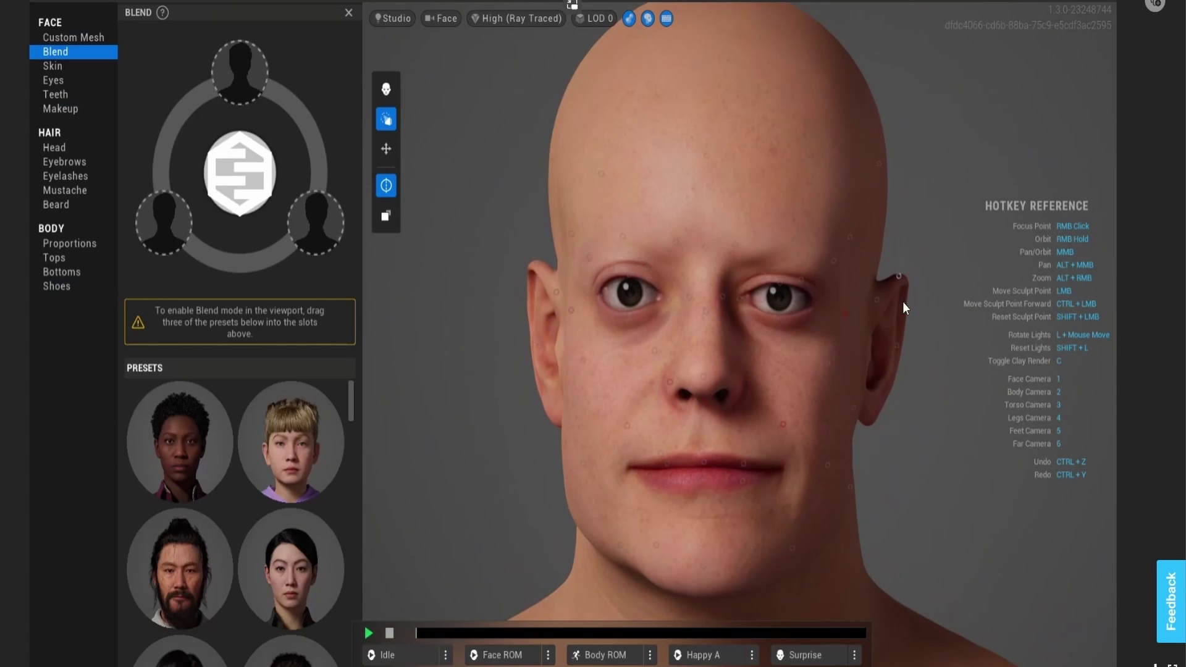
{"action": "left_click_drag", "start_coordinate": [898, 350], "coordinate": [888, 346]}
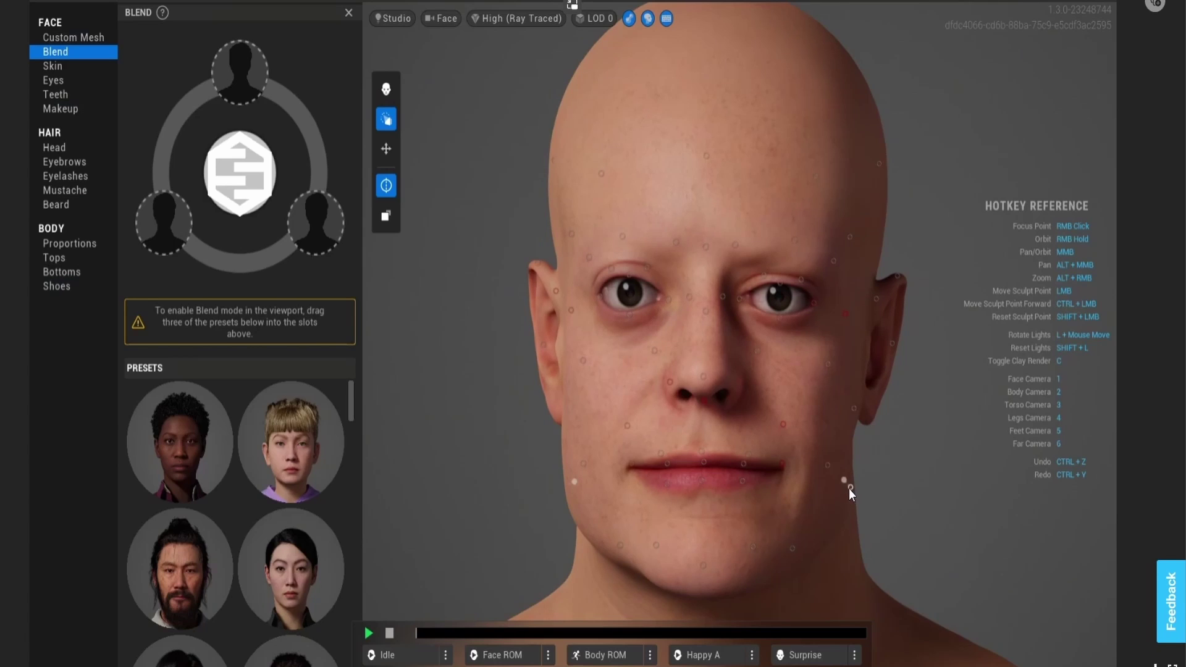
Reshape the jawline, lengthen the chin, and narrow the jaw and upper skull.
{"action": "left_click_drag", "start_coordinate": [850, 488], "coordinate": [851, 492]}
{"action": "left_click_drag", "start_coordinate": [706, 565], "coordinate": [709, 604]}
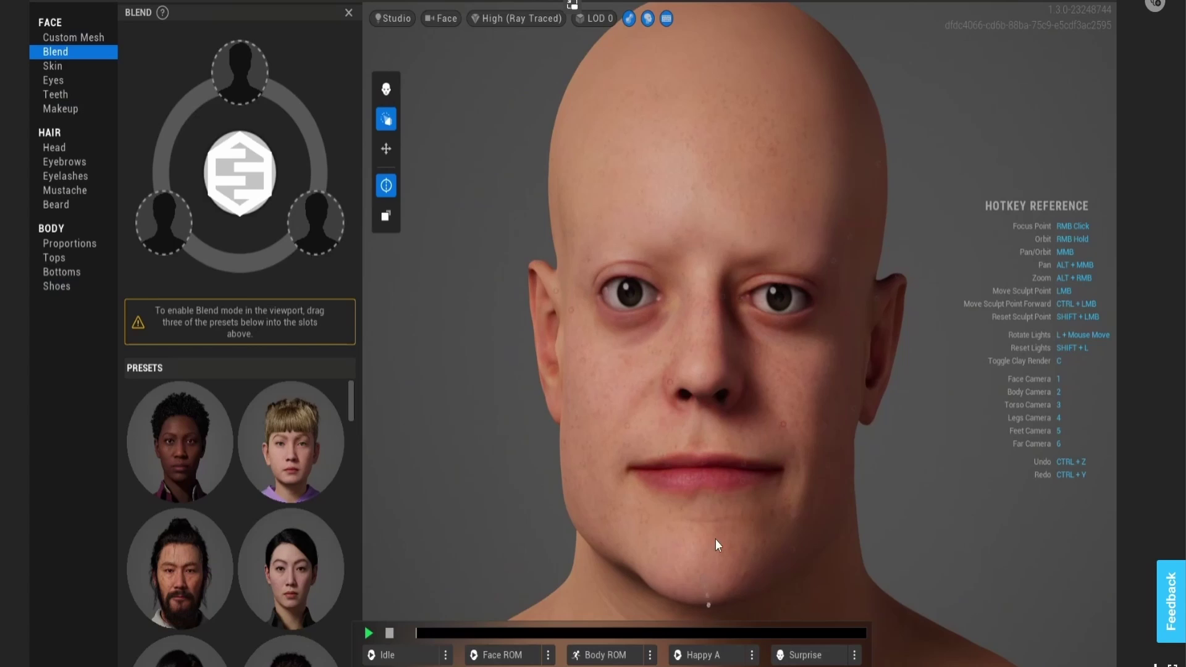
{"action": "scroll", "coordinate": [729, 535], "scroll_direction": "down", "scroll_amount": 2}
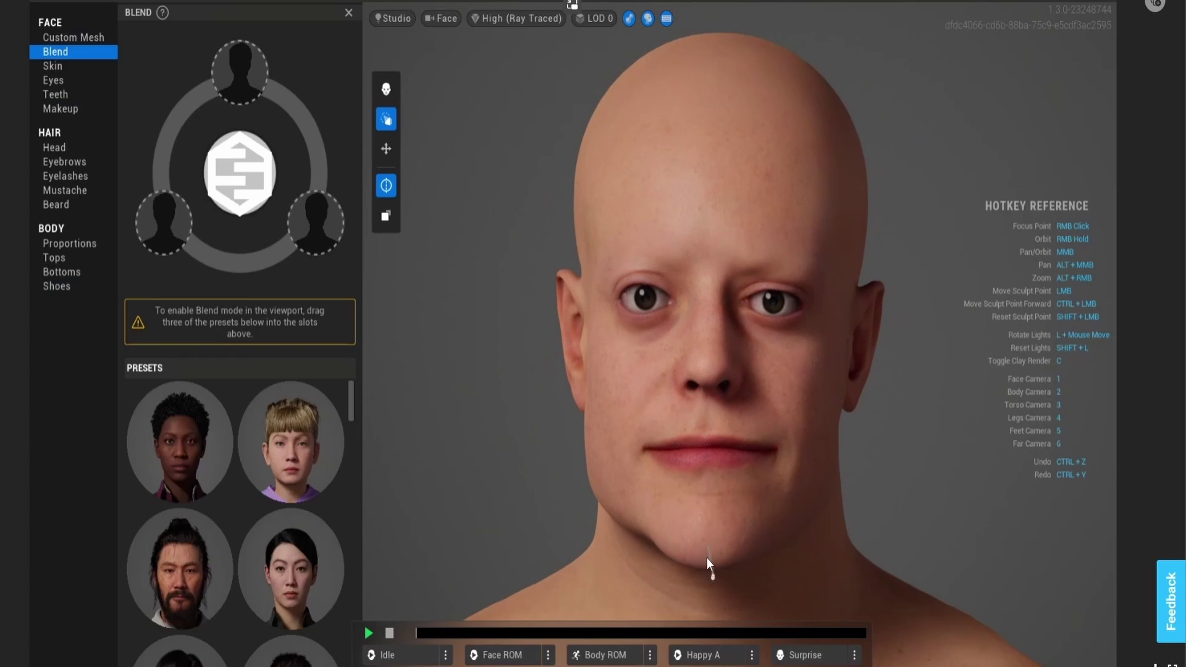
{"action": "left_click_drag", "start_coordinate": [706, 558], "coordinate": [709, 567]}
{"action": "left_click_drag", "start_coordinate": [783, 521], "coordinate": [779, 520]}
{"action": "mouse_move", "coordinate": [788, 256]}
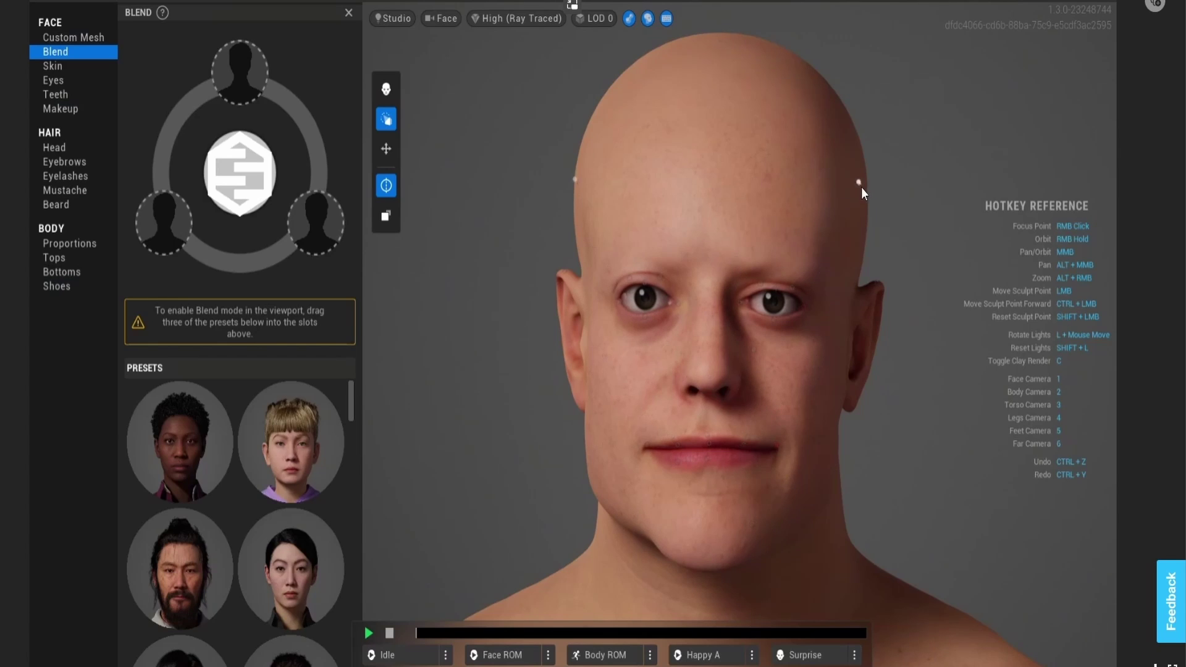
{"action": "left_click_drag", "start_coordinate": [862, 187], "coordinate": [849, 194]}
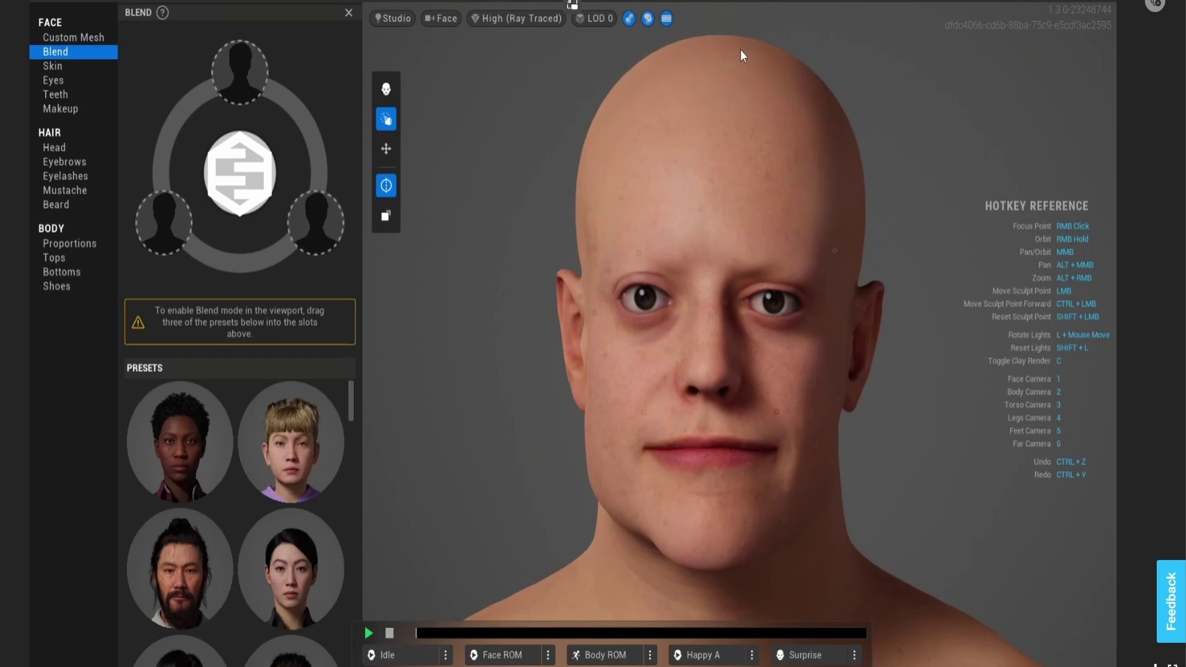
{"action": "scroll", "coordinate": [728, 128], "scroll_direction": "up", "scroll_amount": 3}
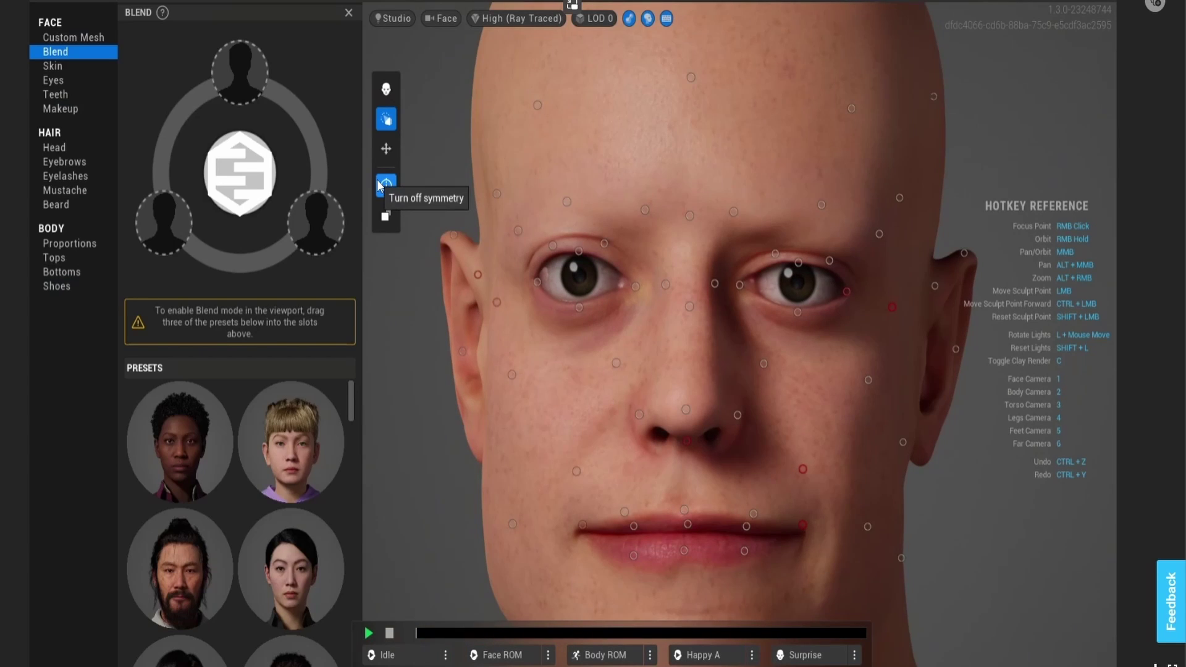
Turn off Symmetry and reshape the upper and lower eyelids, outer eye corner and temple.
{"action": "left_click", "coordinate": [378, 185]}
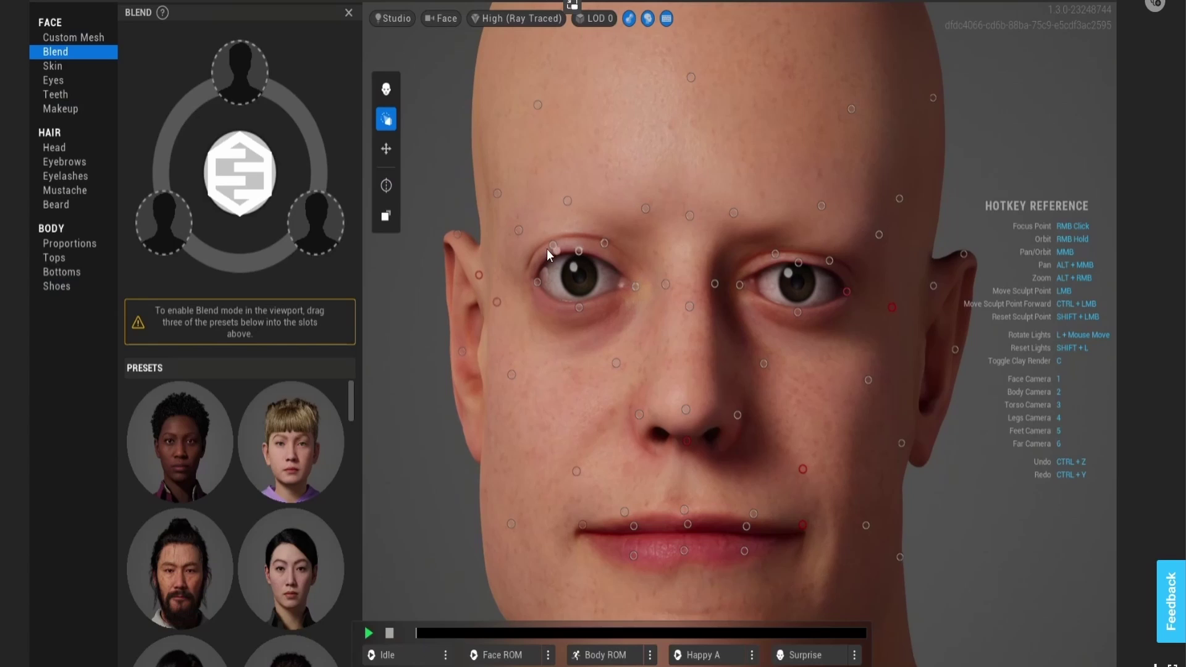
{"action": "left_click_drag", "start_coordinate": [551, 246], "coordinate": [555, 264]}
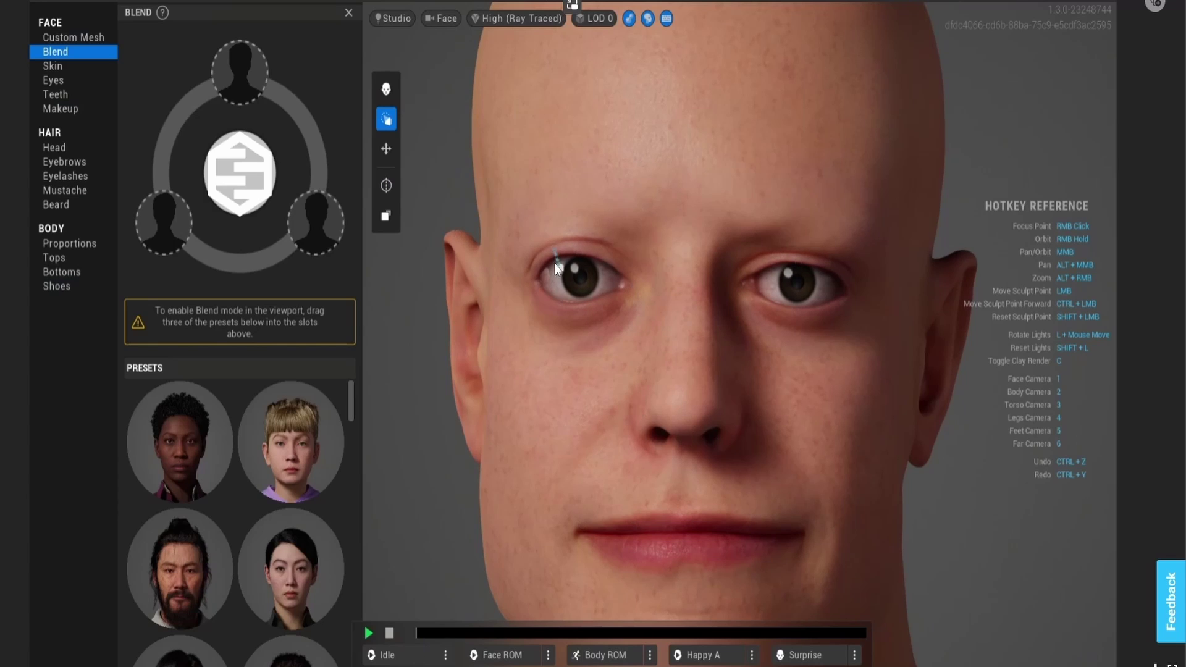
{"action": "left_click_drag", "start_coordinate": [573, 310], "coordinate": [577, 299]}
{"action": "left_click_drag", "start_coordinate": [541, 284], "coordinate": [495, 276]}
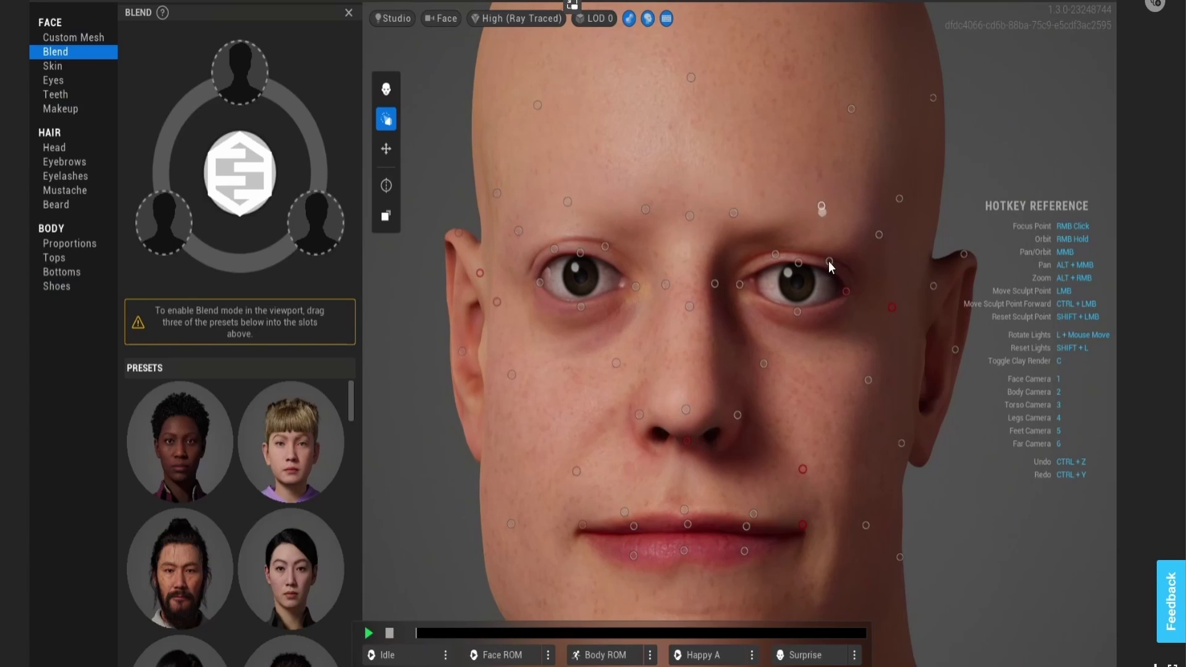
{"action": "left_click_drag", "start_coordinate": [880, 236], "coordinate": [876, 228]}
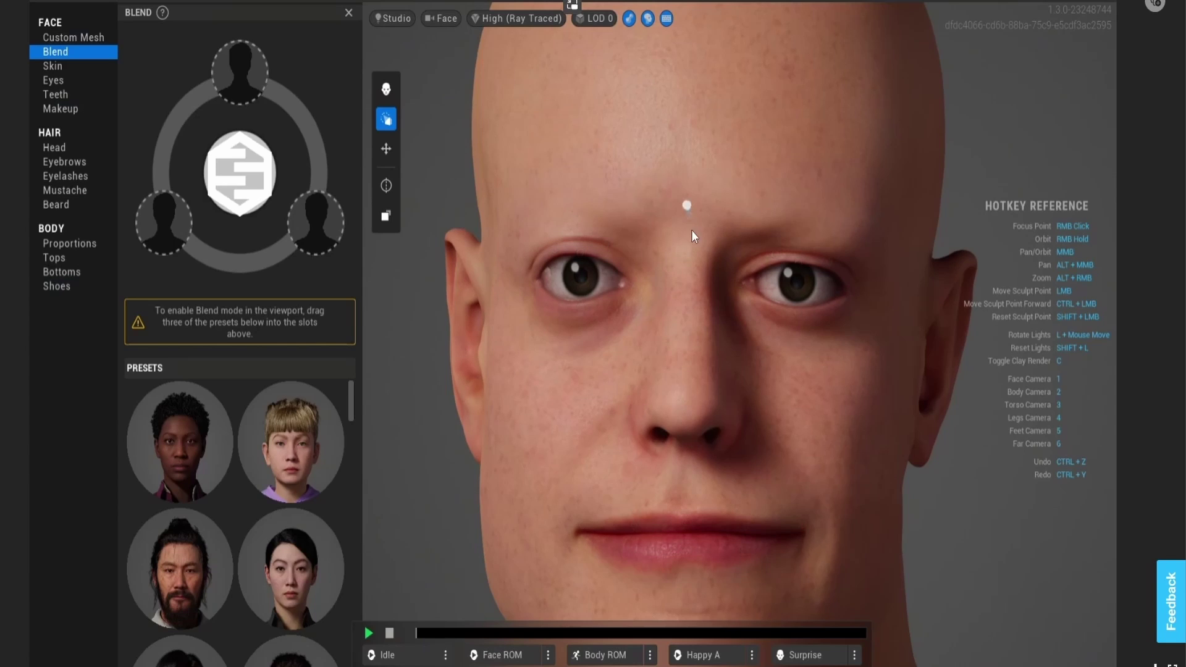
Move the nose tip toward the right nostril and reshape the nose along its bridge.
{"action": "mouse_move", "coordinate": [685, 409]}
{"action": "left_mouse_down"}
{"action": "mouse_move", "coordinate": [737, 425]}
{"action": "mouse_move", "coordinate": [640, 413]}
{"action": "left_mouse_up"}
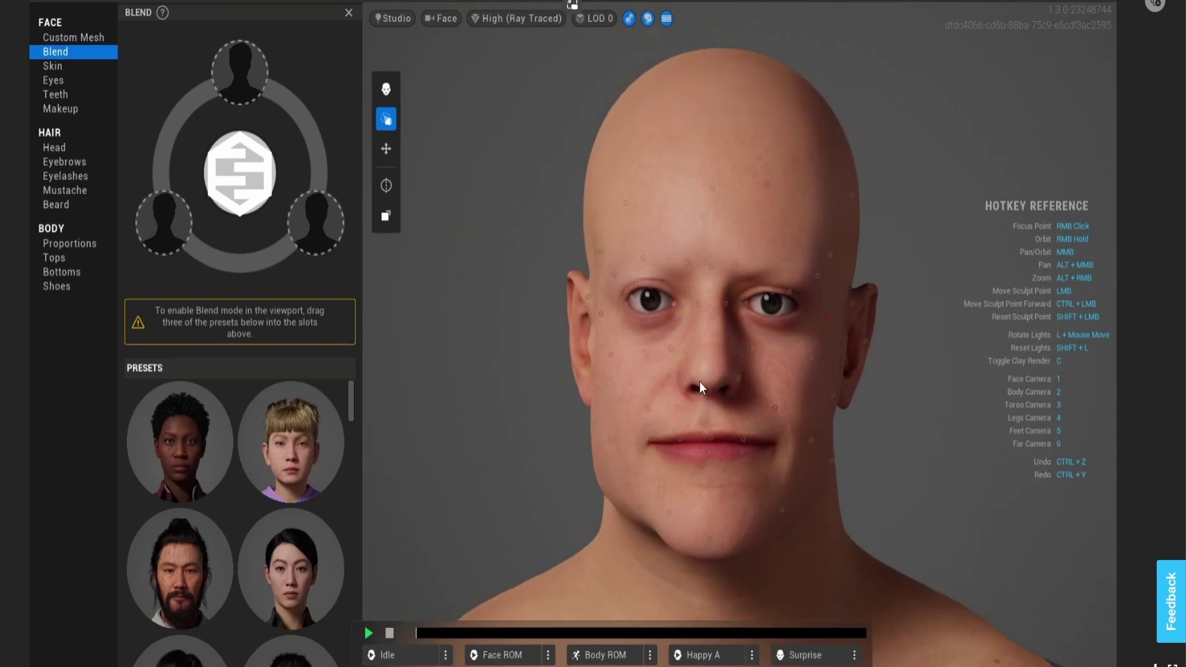
{"action": "scroll", "coordinate": [702, 421], "scroll_direction": "up", "scroll_amount": 5}
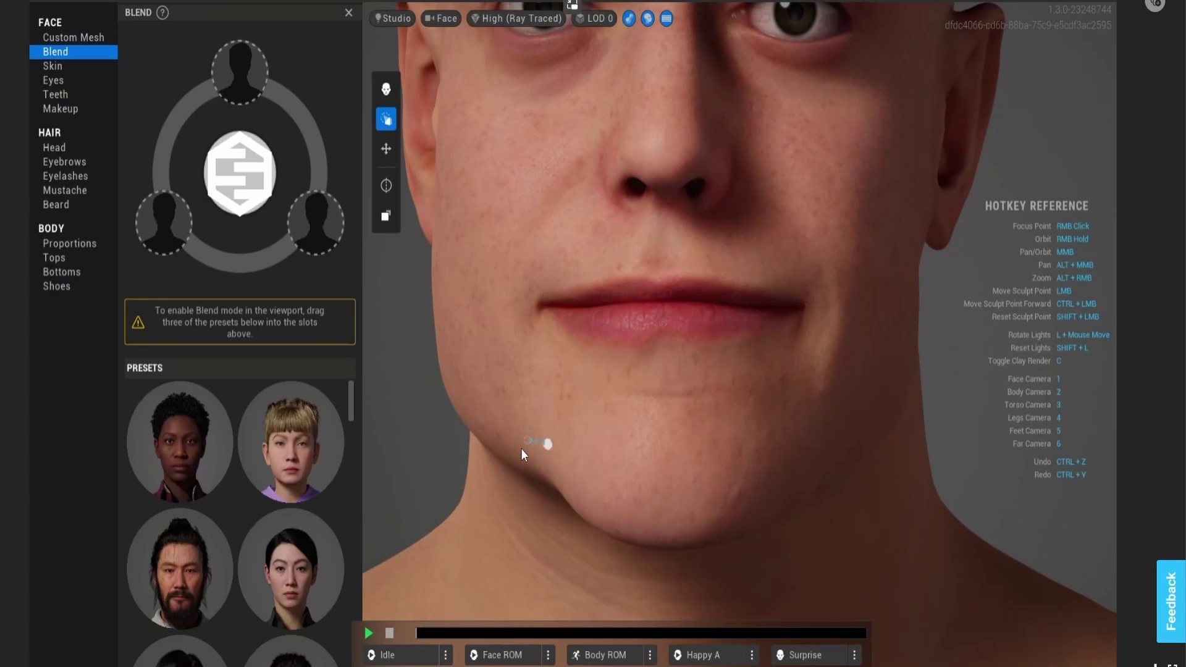
{"action": "scroll", "coordinate": [601, 330], "scroll_direction": "down", "scroll_amount": 5}
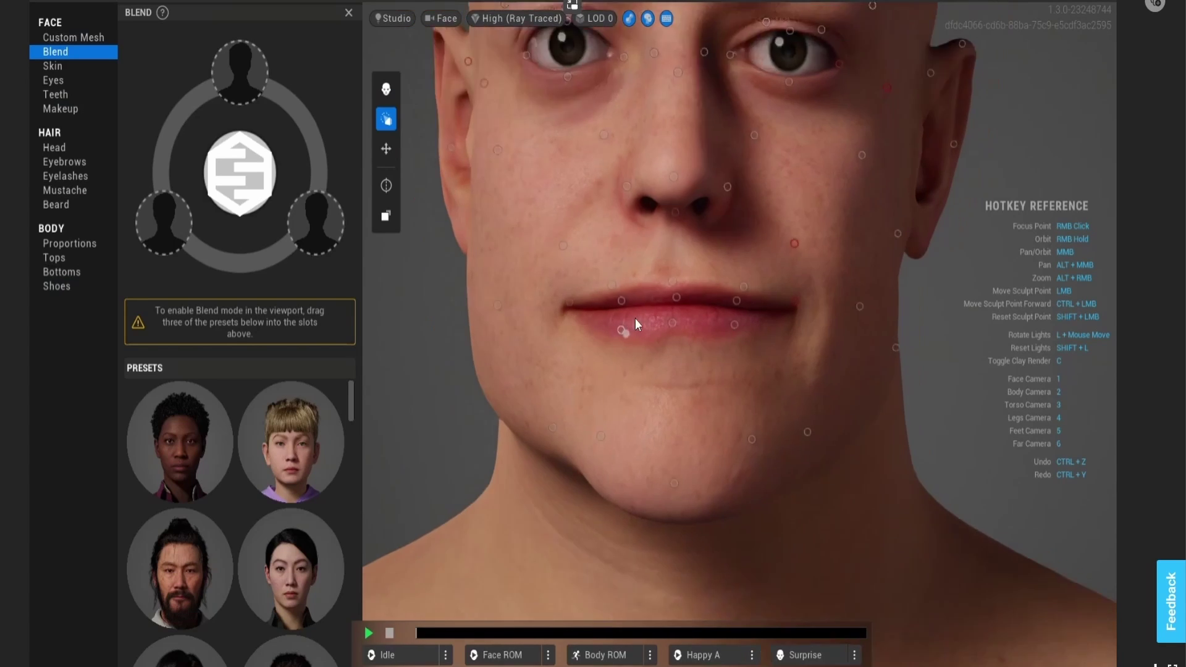
{"action": "mouse_move", "coordinate": [973, 239]}
{"action": "right_mouse_down"}
{"action": "mouse_move", "coordinate": [545, 230]}
{"action": "mouse_move", "coordinate": [736, 408]}
{"action": "mouse_move", "coordinate": [573, 387]}
{"action": "right_mouse_up"}
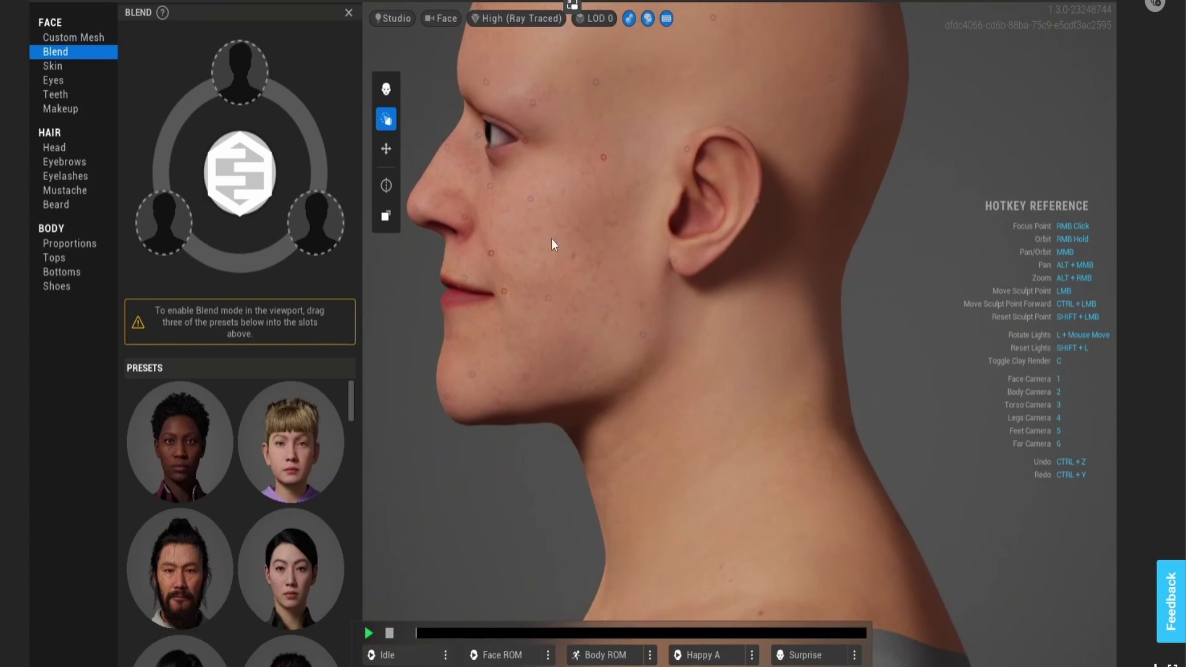
{"action": "scroll", "coordinate": [525, 376], "scroll_direction": "up", "scroll_amount": 5}
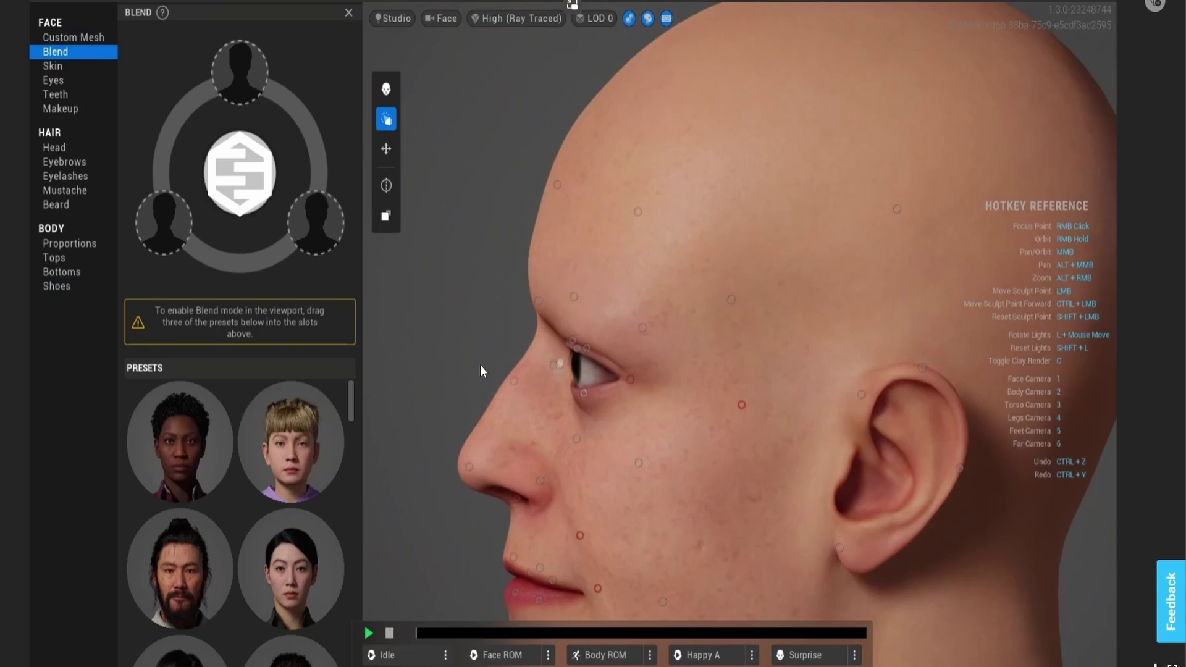
{"action": "mouse_move", "coordinate": [516, 385]}
{"action": "left_mouse_down"}
{"action": "mouse_move", "coordinate": [539, 418]}
{"action": "mouse_move", "coordinate": [472, 467]}
{"action": "left_mouse_up"}
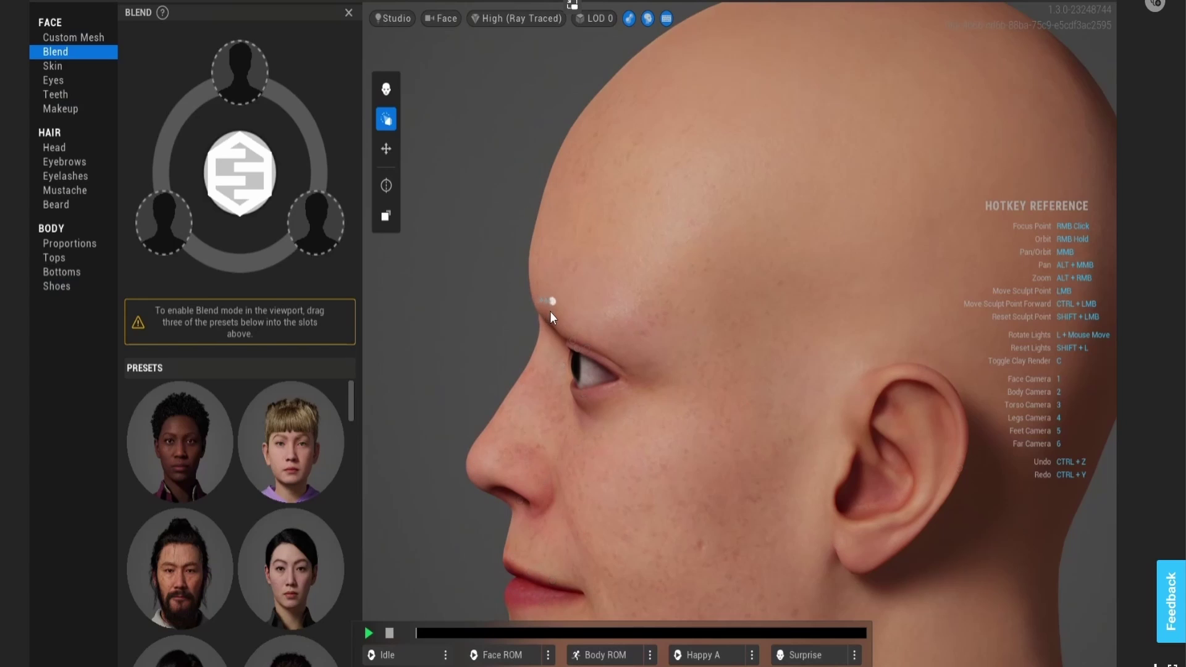
Refine the upper eyelid shapes, including the left one, from profile and close-up views.
{"action": "right_click_drag", "start_coordinate": [572, 340], "coordinate": [596, 204]}
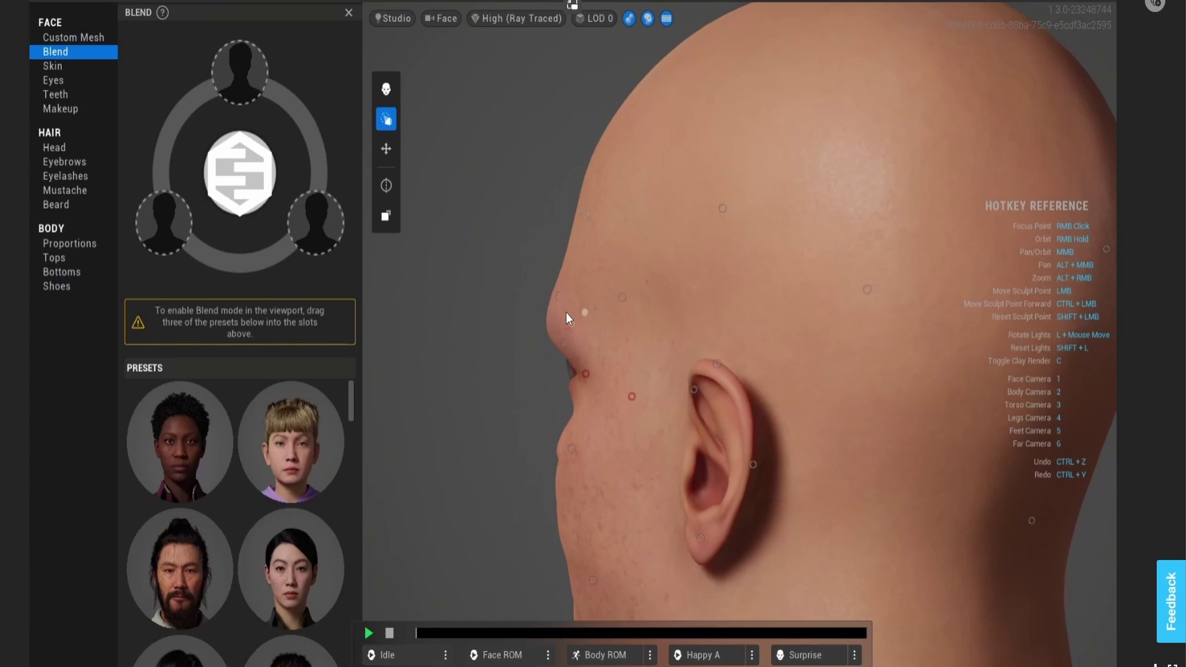
{"action": "right_click_drag", "start_coordinate": [566, 313], "coordinate": [988, 334]}
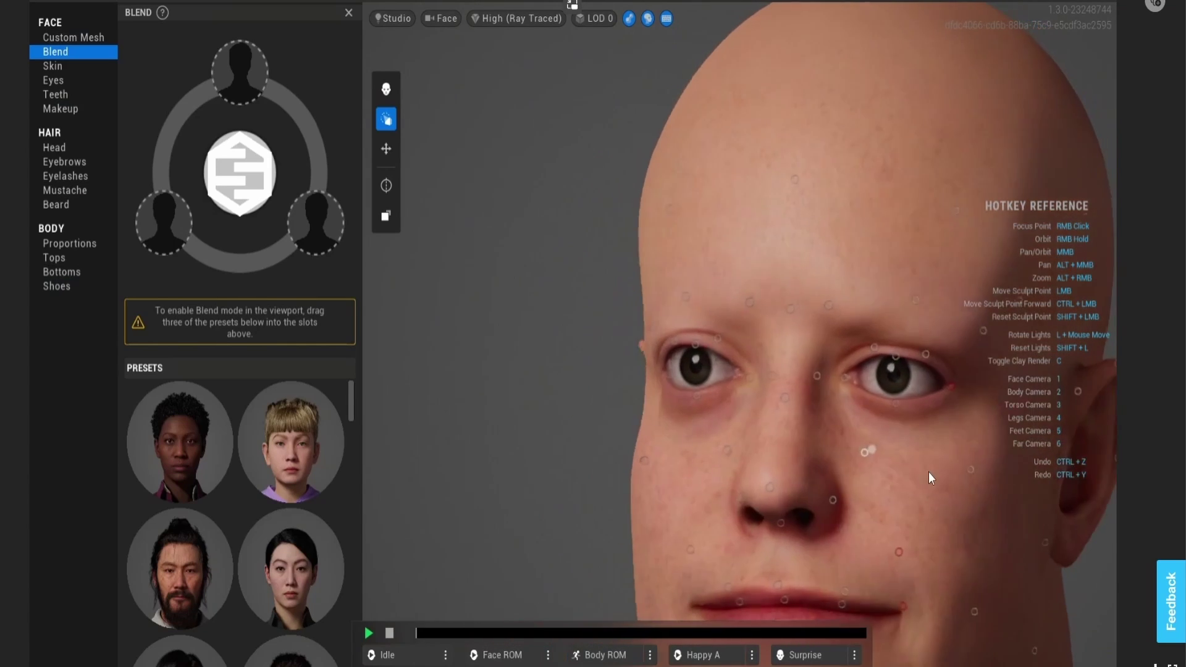
{"action": "right_click_drag", "start_coordinate": [928, 472], "coordinate": [736, 334]}
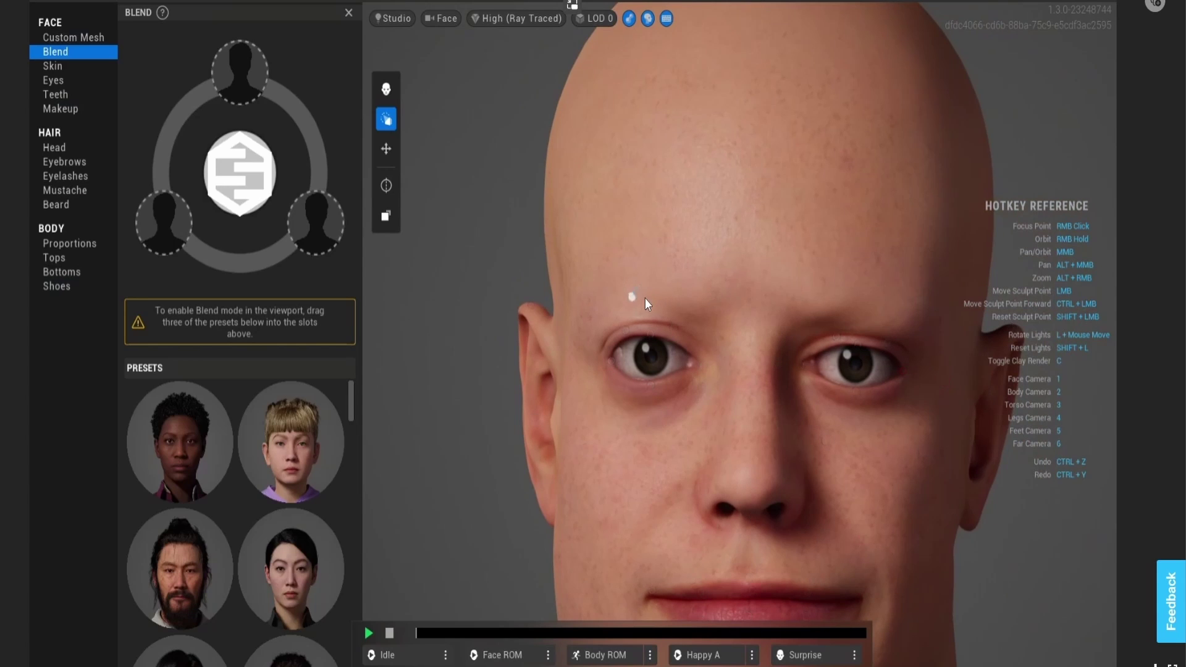
{"action": "mouse_move", "coordinate": [747, 297]}
{"action": "right_mouse_down"}
{"action": "mouse_move", "coordinate": [696, 521]}
{"action": "mouse_move", "coordinate": [932, 513]}
{"action": "mouse_move", "coordinate": [587, 465]}
{"action": "mouse_move", "coordinate": [665, 413]}
{"action": "mouse_move", "coordinate": [759, 428]}
{"action": "mouse_move", "coordinate": [830, 327]}
{"action": "right_mouse_up"}
{"action": "mouse_move", "coordinate": [812, 295]}
{"action": "left_mouse_down"}
{"action": "mouse_move", "coordinate": [769, 284]}
{"action": "mouse_move", "coordinate": [826, 296]}
{"action": "mouse_move", "coordinate": [810, 305]}
{"action": "left_mouse_up"}
{"action": "scroll", "coordinate": [759, 359], "scroll_direction": "down", "scroll_amount": 5}
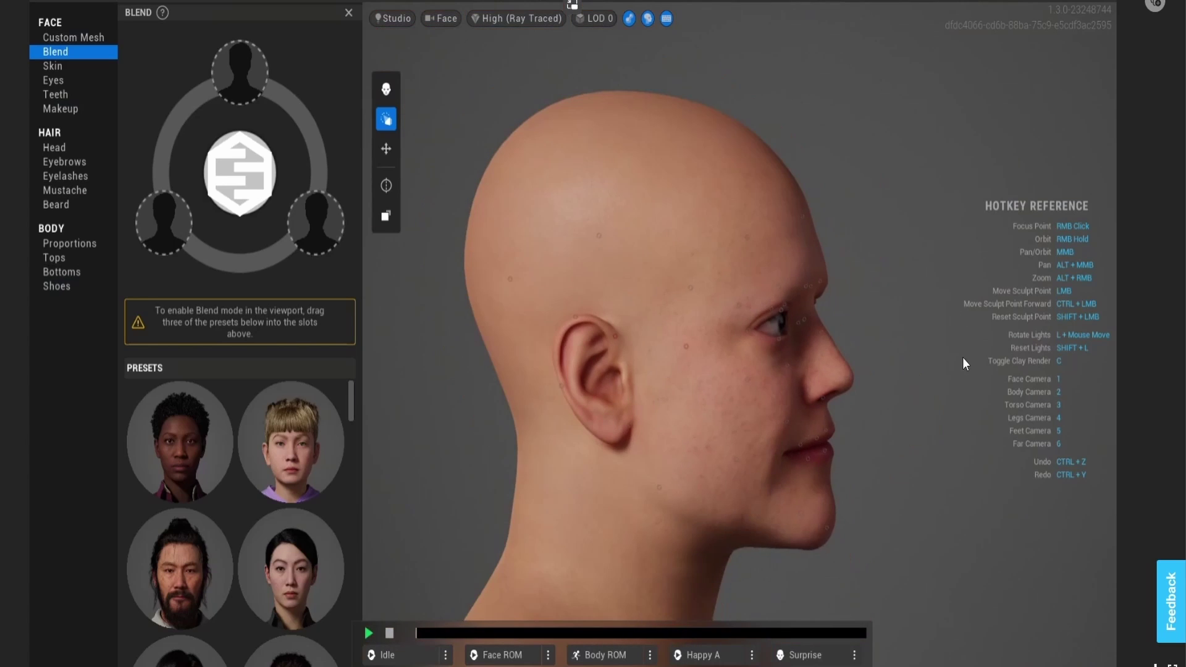
{"action": "mouse_move", "coordinate": [962, 357]}
{"action": "right_mouse_down"}
{"action": "mouse_move", "coordinate": [864, 392]}
{"action": "mouse_move", "coordinate": [569, 342]}
{"action": "mouse_move", "coordinate": [565, 362]}
{"action": "right_mouse_up"}
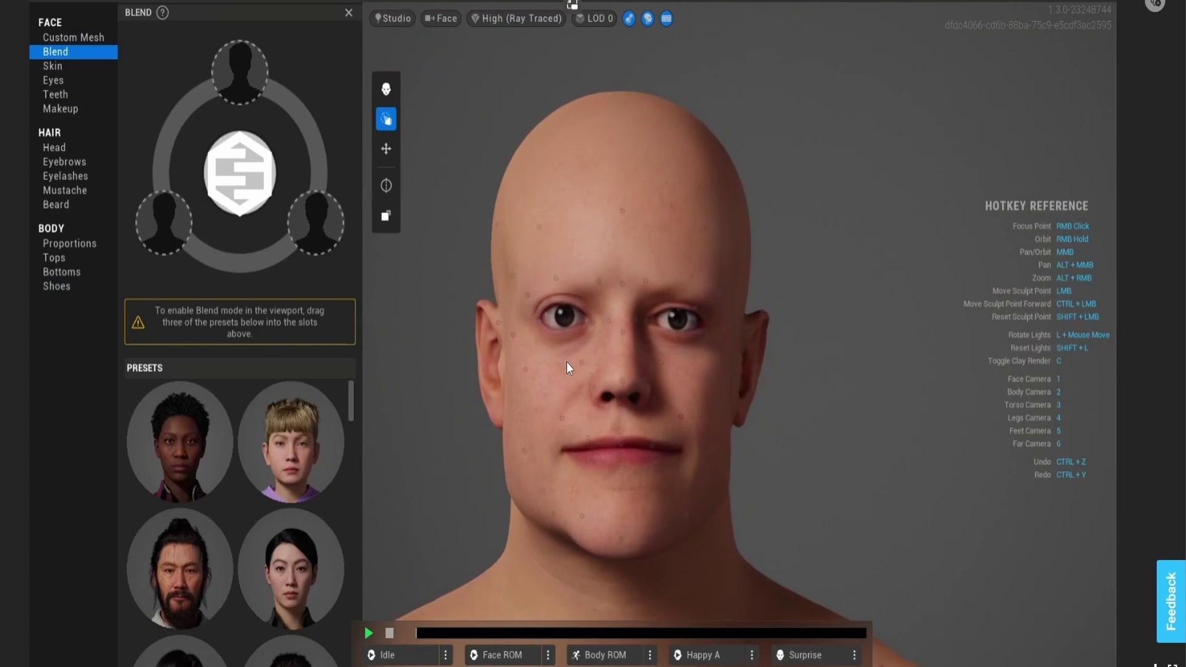
{"action": "mouse_move", "coordinate": [528, 331]}
{"action": "middle_mouse_down"}
{"action": "mouse_move", "coordinate": [446, 306]}
{"action": "mouse_move", "coordinate": [551, 310]}
{"action": "middle_mouse_up"}
{"action": "scroll", "coordinate": [551, 310], "scroll_direction": "up", "scroll_amount": 2}
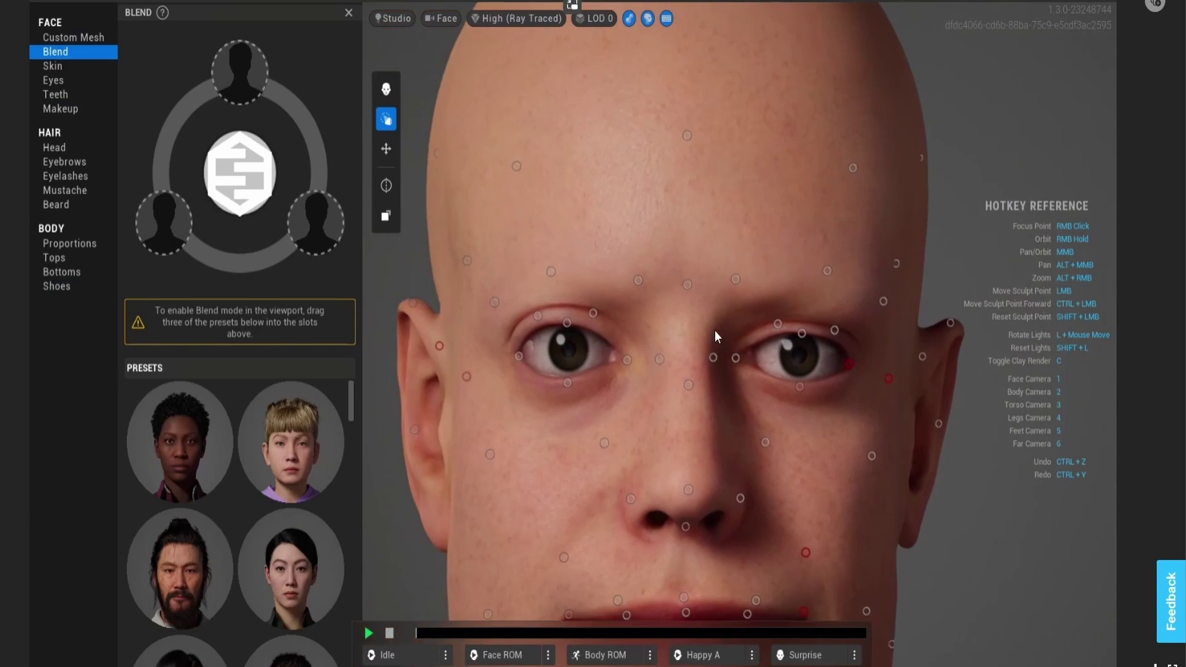
{"action": "scroll", "coordinate": [547, 329], "scroll_direction": "up", "scroll_amount": 3}
{"action": "left_click_drag", "start_coordinate": [538, 315], "coordinate": [541, 336]}
Reframe the whole face and switch to the Move tool, outlining the brow, eye, nose and lip regions.
{"action": "key", "text": "1"}
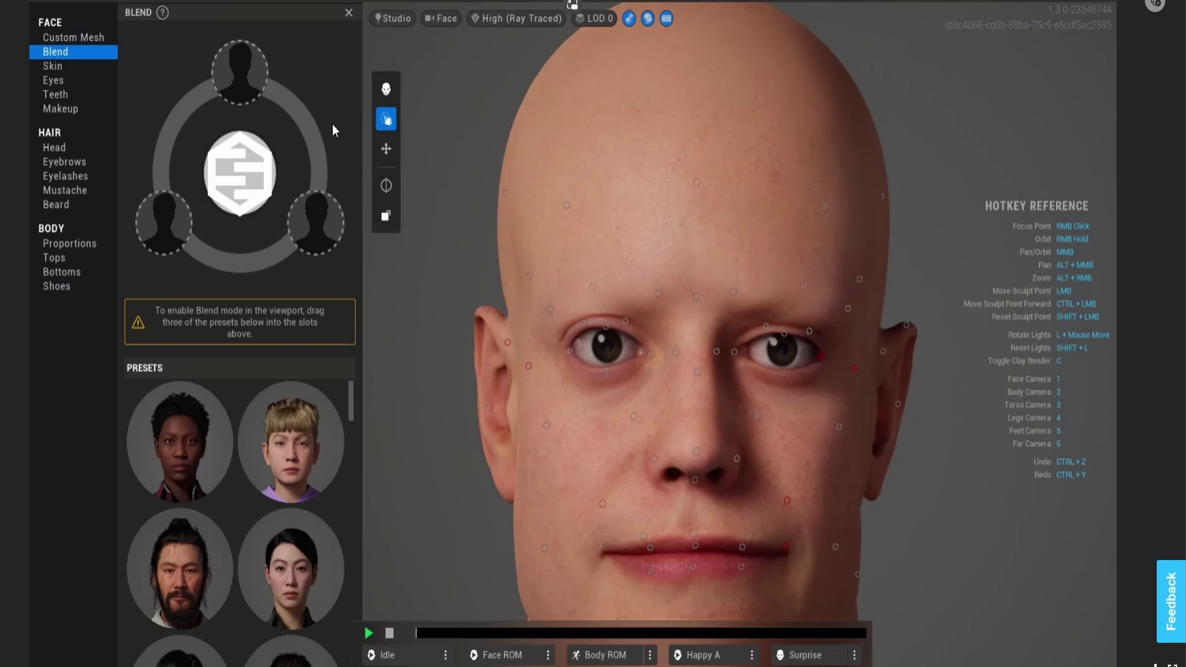
{"action": "left_click", "coordinate": [386, 149]}
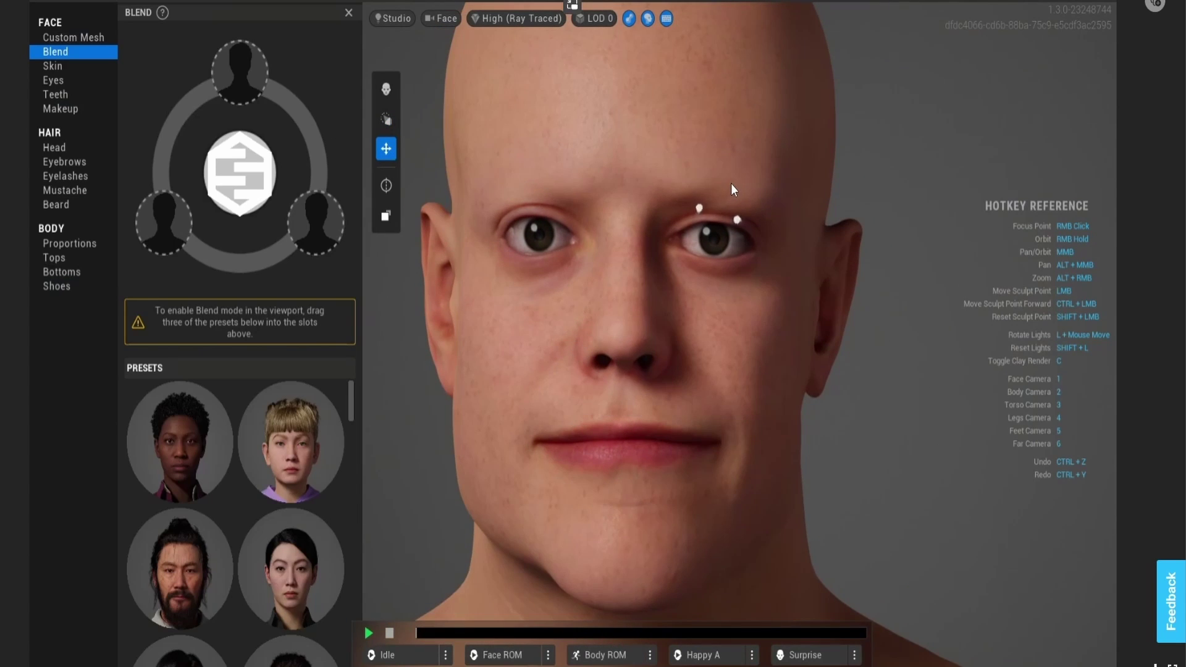
{"action": "mouse_move", "coordinate": [728, 254]}
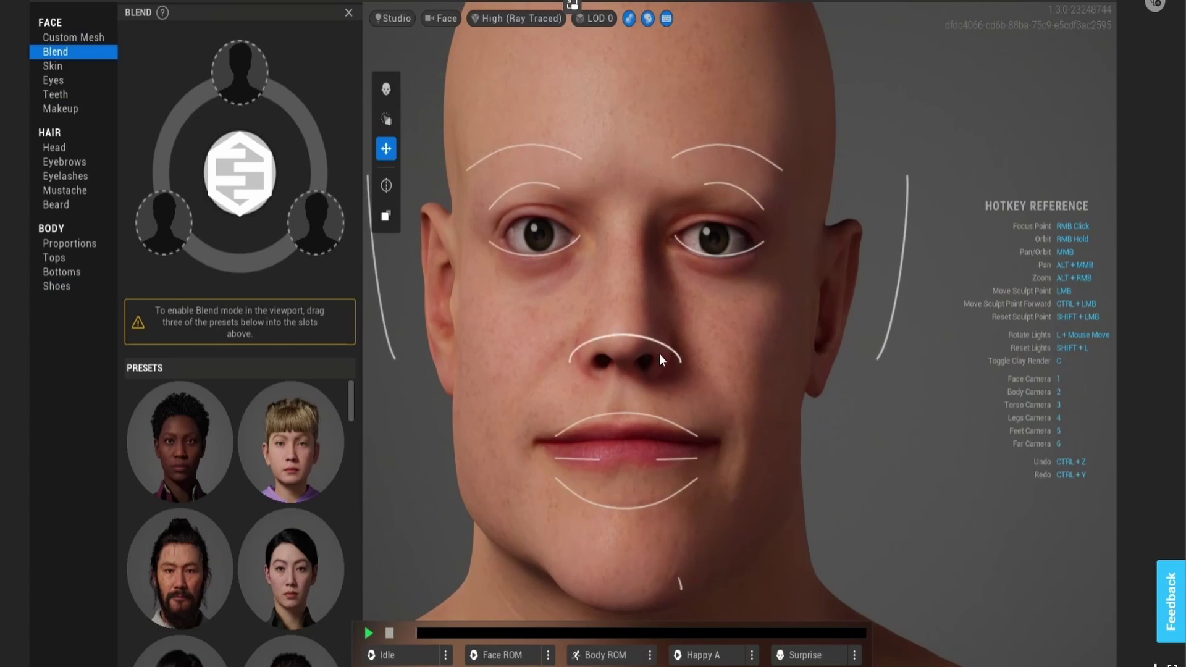
{"action": "mouse_move", "coordinate": [646, 354]}
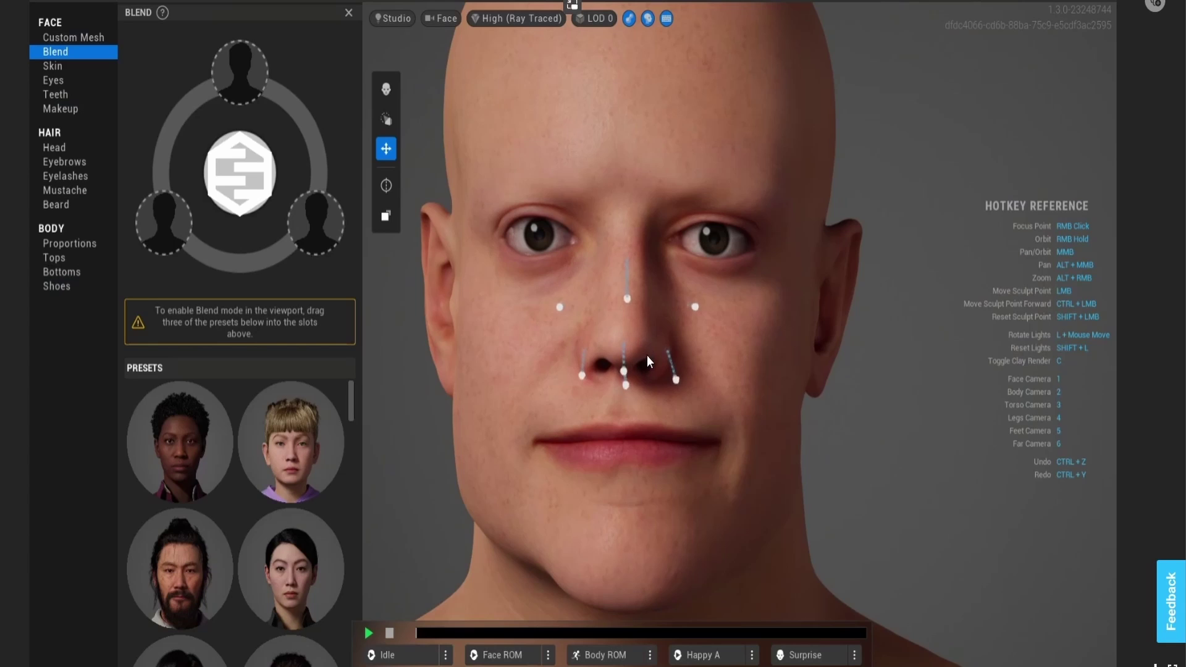
{"action": "mouse_move", "coordinate": [652, 420]}
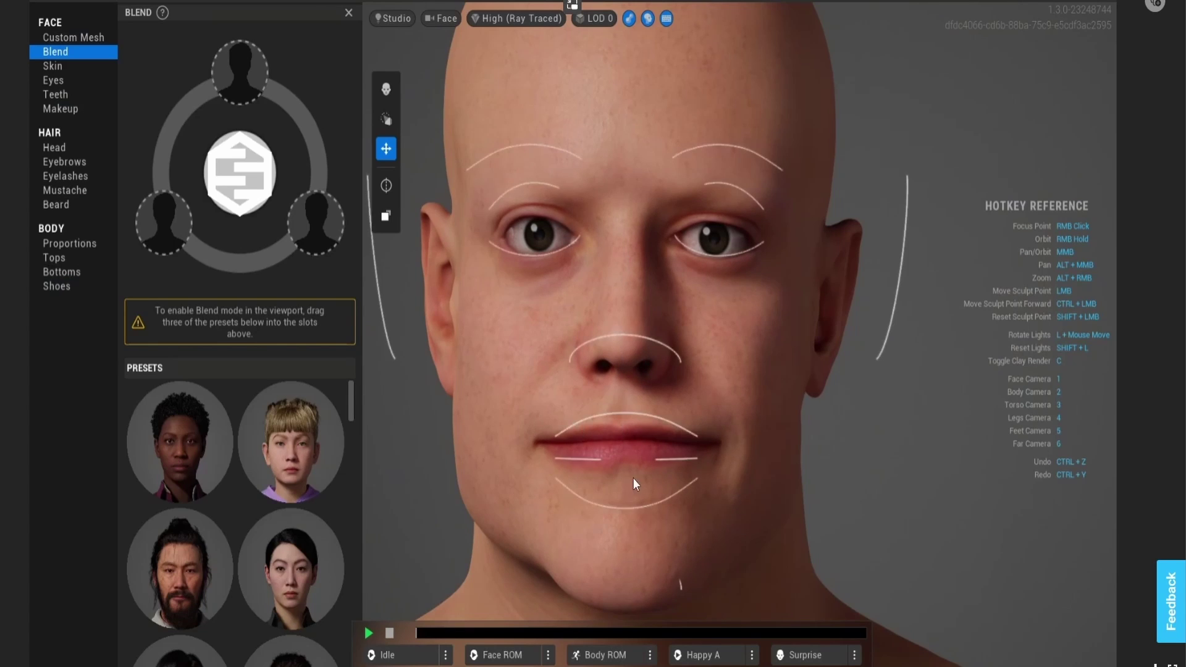
{"action": "mouse_move", "coordinate": [634, 500]}
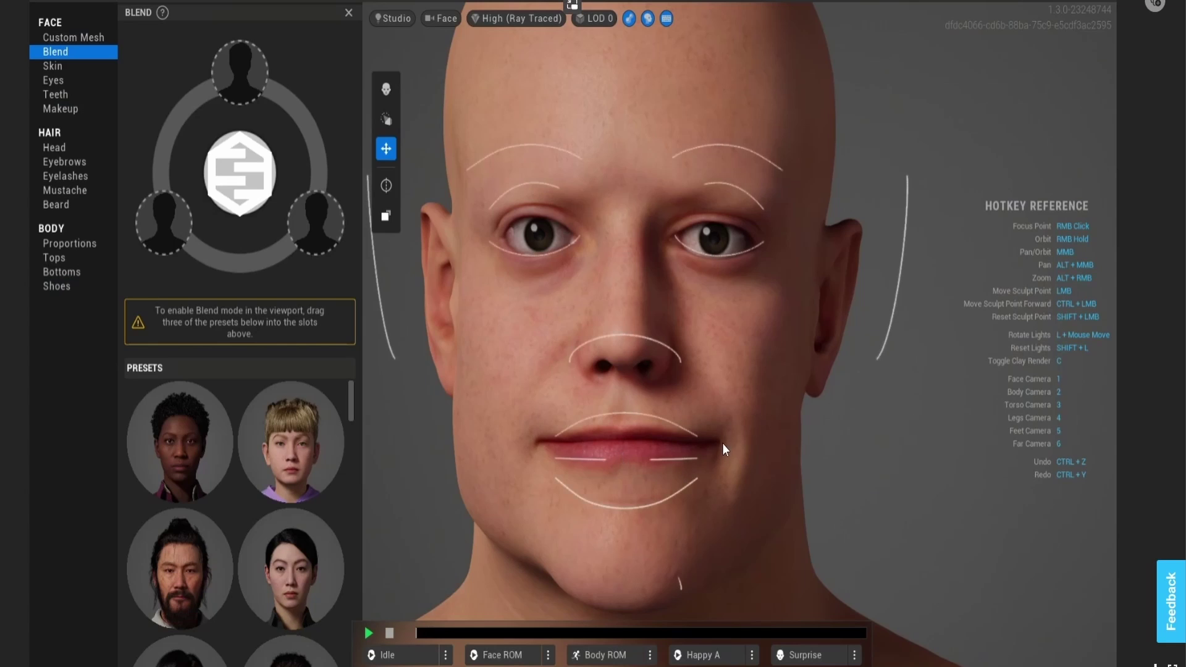
{"action": "mouse_move", "coordinate": [674, 458]}
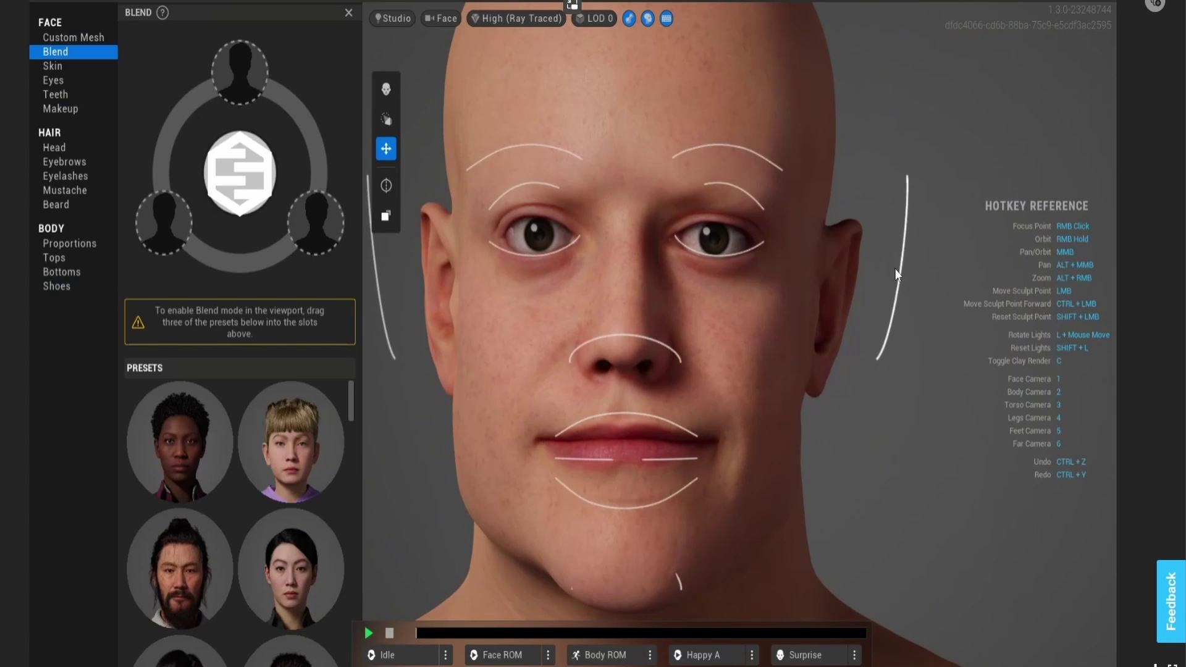
Reveal the ear and chin regions, then bring up the Skin settings.
{"action": "mouse_move", "coordinate": [899, 276]}
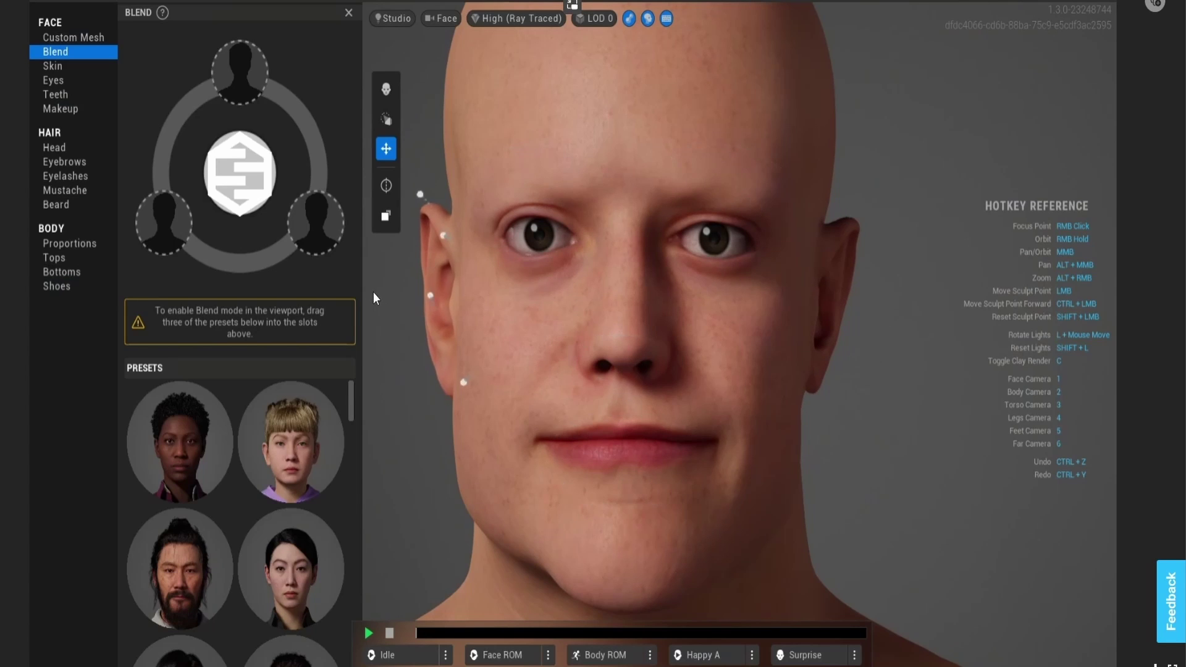
{"action": "scroll", "coordinate": [640, 235], "scroll_direction": "down", "scroll_amount": 3}
{"action": "scroll", "coordinate": [650, 261], "scroll_direction": "up", "scroll_amount": 3}
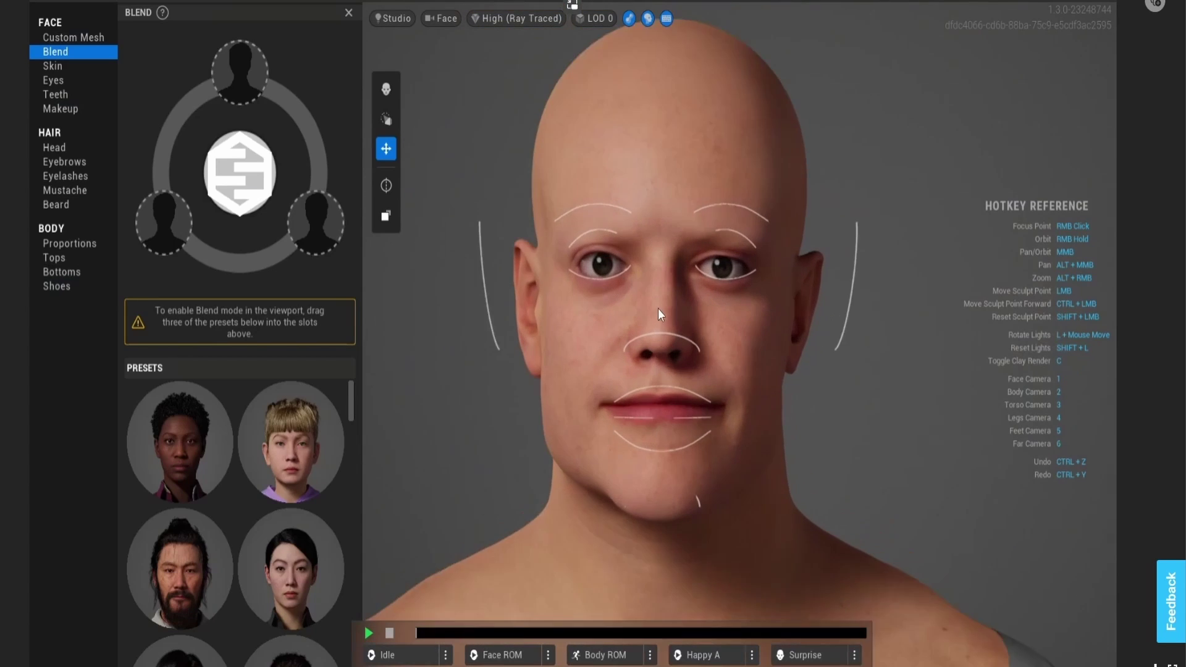
{"action": "mouse_move", "coordinate": [688, 535]}
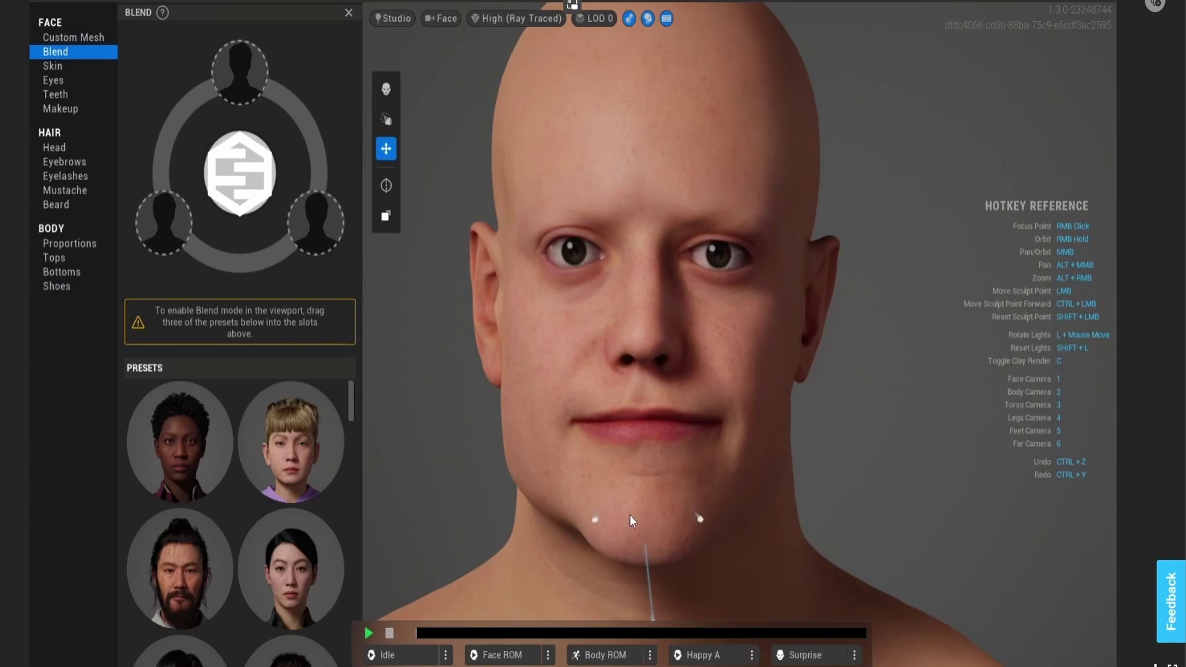
{"action": "scroll", "coordinate": [691, 493], "scroll_direction": "down", "scroll_amount": 1}
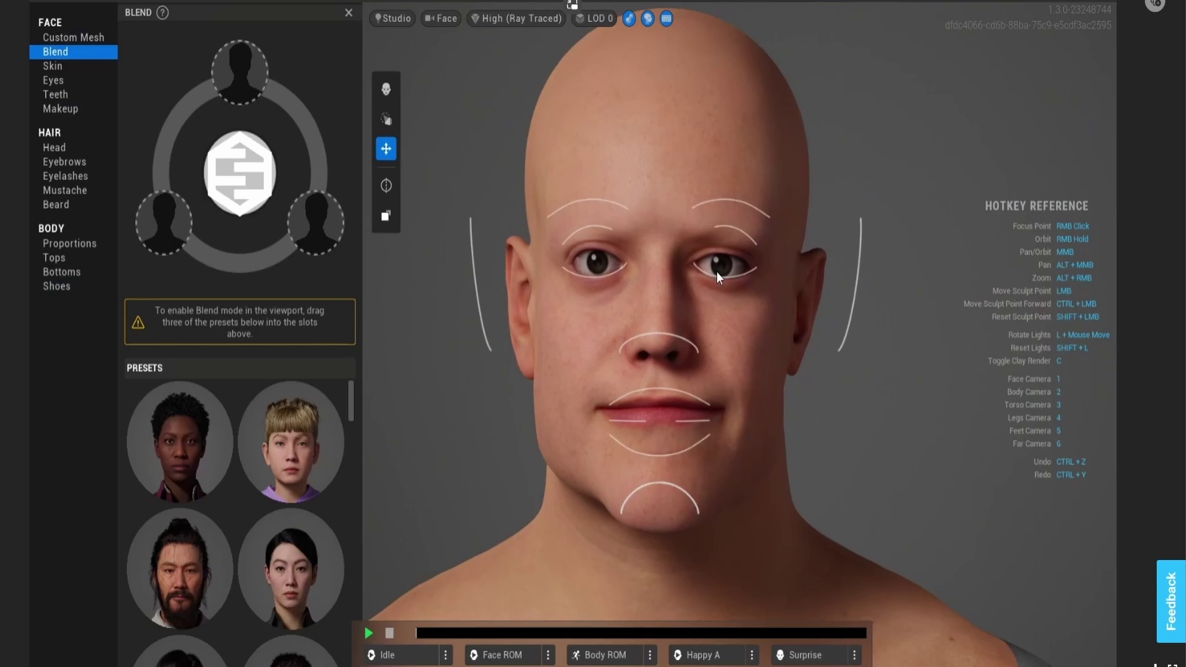
{"action": "scroll", "coordinate": [717, 269], "scroll_direction": "up", "scroll_amount": 2}
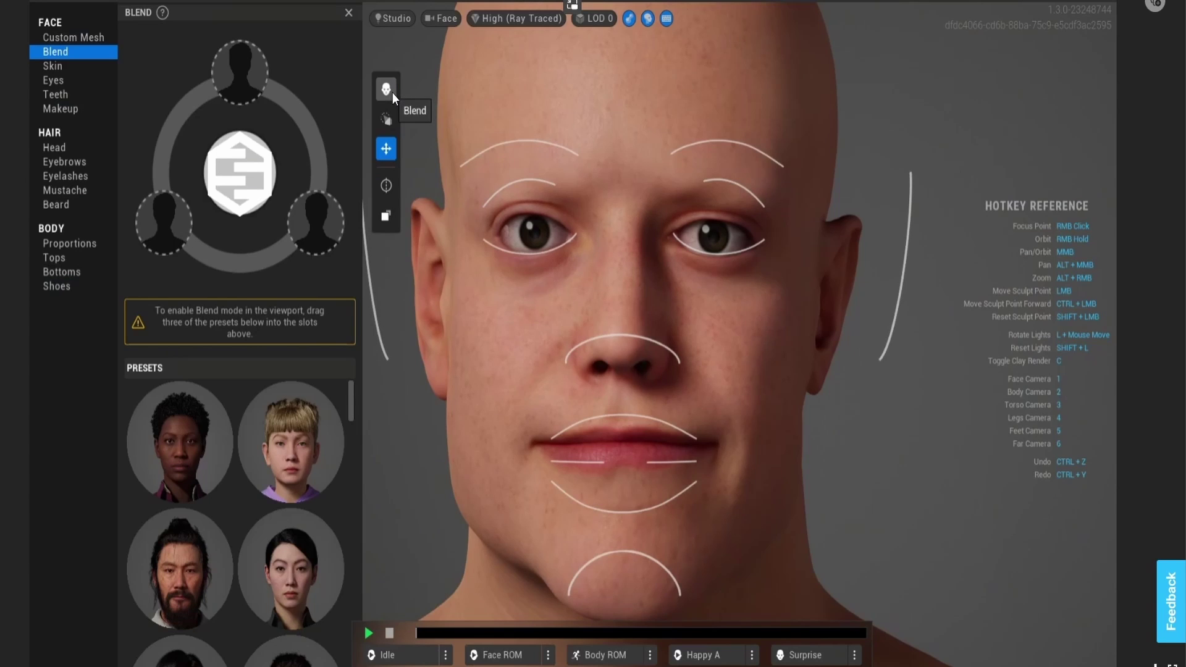
{"action": "left_click", "coordinate": [63, 65]}
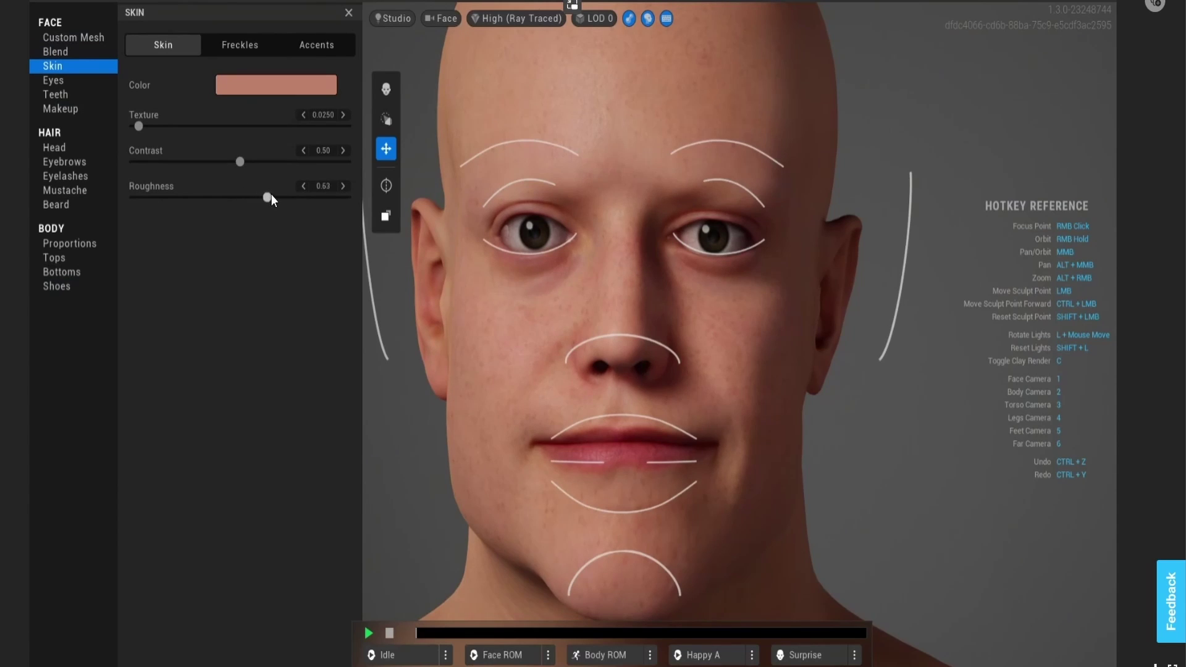
Lower skin Roughness to 0.56 and Contrast, raise Texture, and exit feature-moving mode.
{"action": "left_click_drag", "start_coordinate": [263, 200], "coordinate": [253, 202]}
{"action": "left_click", "coordinate": [386, 148]}
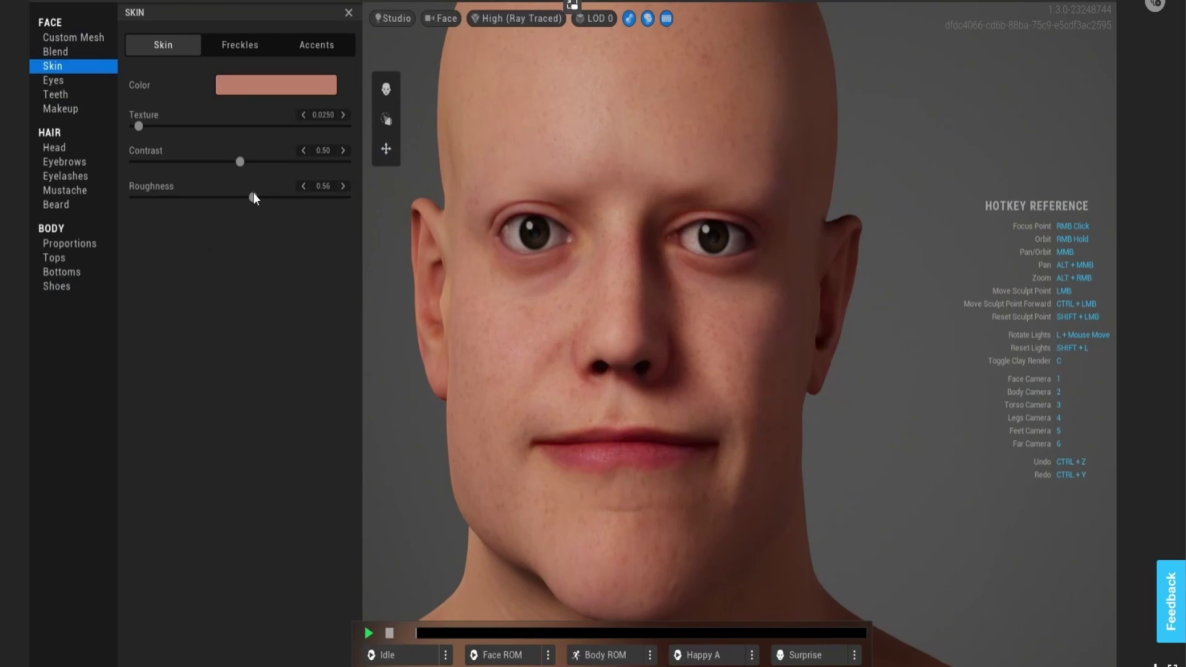
{"action": "scroll", "coordinate": [498, 273], "scroll_direction": "down", "scroll_amount": 3}
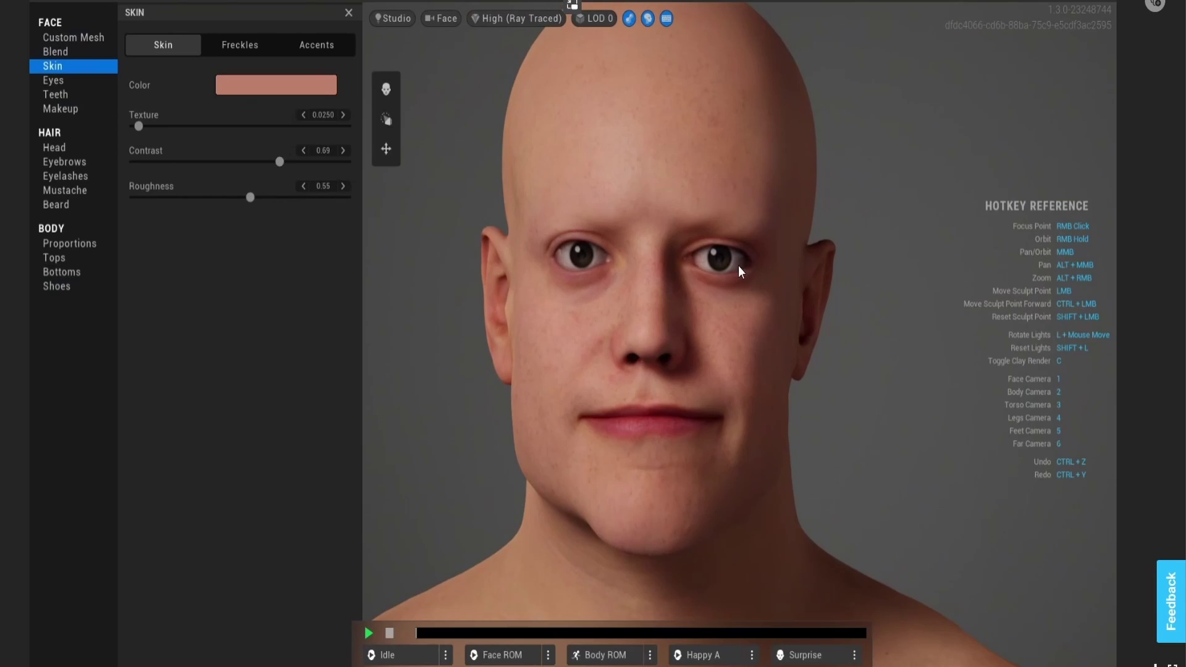
{"action": "left_click_drag", "start_coordinate": [279, 162], "coordinate": [257, 203]}
{"action": "mouse_move", "coordinate": [141, 126]}
{"action": "left_mouse_down"}
{"action": "mouse_move", "coordinate": [172, 125]}
{"action": "mouse_move", "coordinate": [160, 125]}
{"action": "left_mouse_up"}
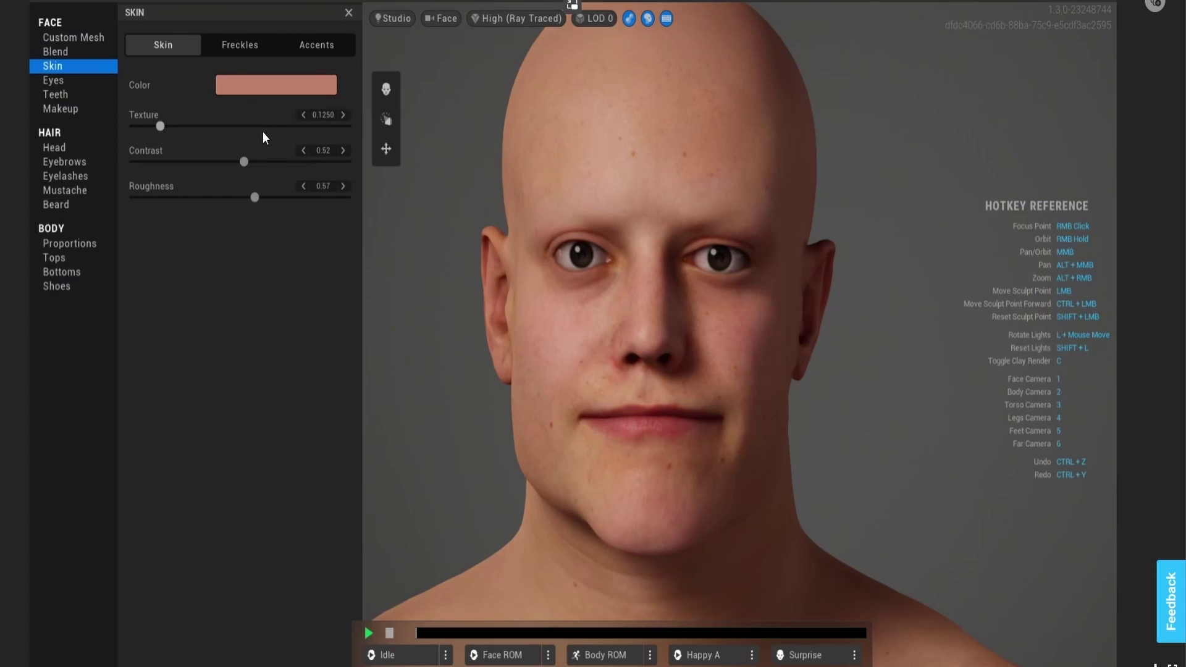
{"action": "left_click", "coordinate": [223, 40]}
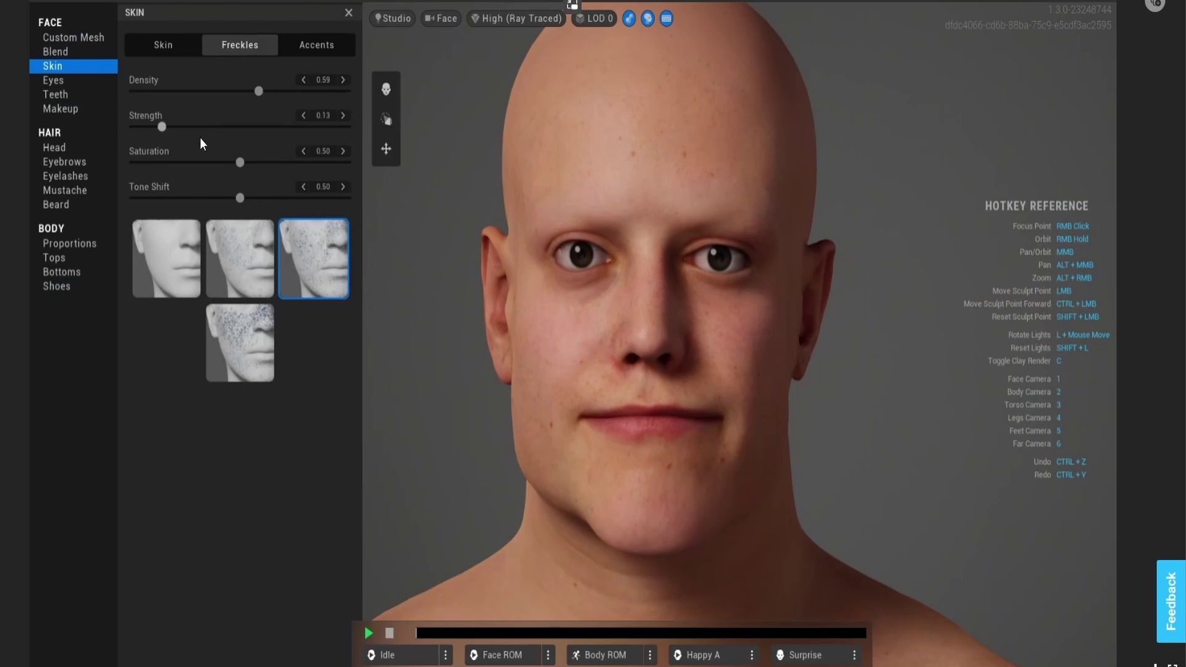
In Skin Accents, redden the cheeks, set forehead redness to -0.39, and chin saturation to 0.26.
{"action": "left_click", "coordinate": [308, 49]}
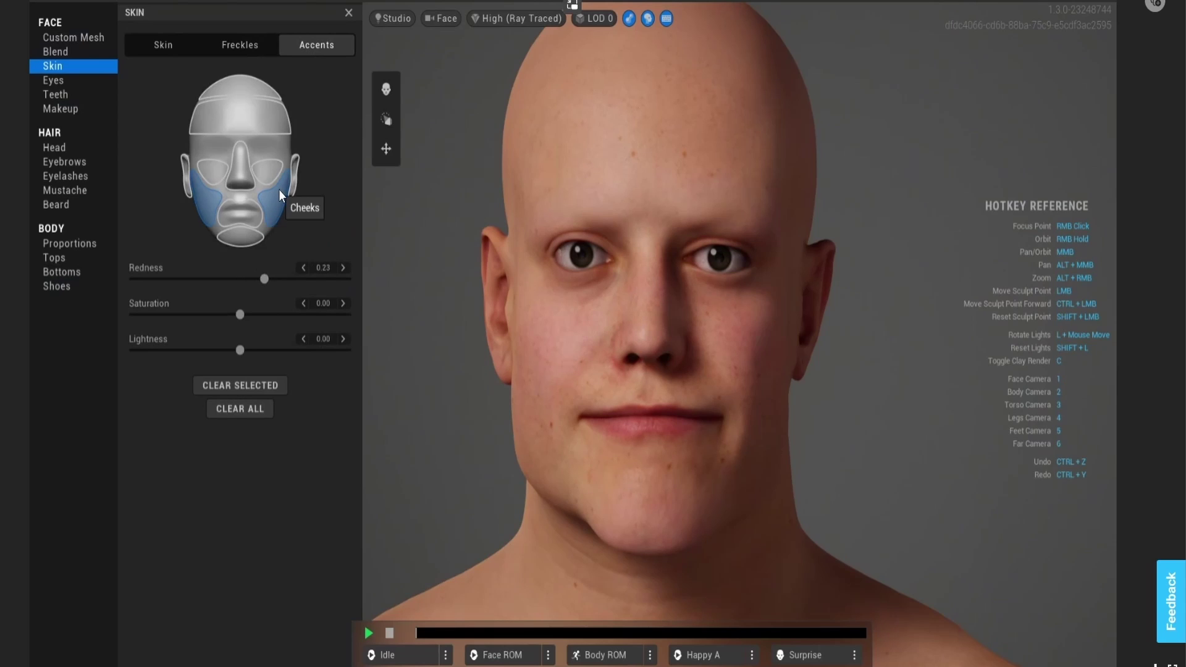
{"action": "left_click", "coordinate": [265, 279]}
{"action": "left_click", "coordinate": [240, 111]}
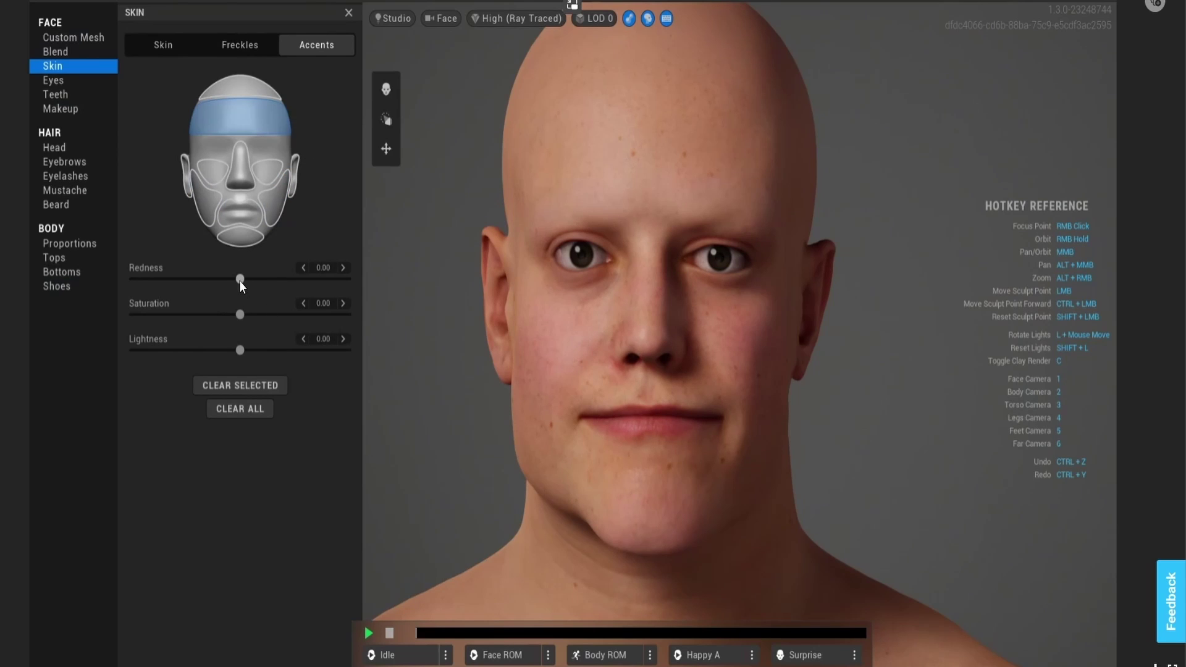
{"action": "left_click_drag", "start_coordinate": [240, 279], "coordinate": [201, 289]}
{"action": "left_click", "coordinate": [254, 236]}
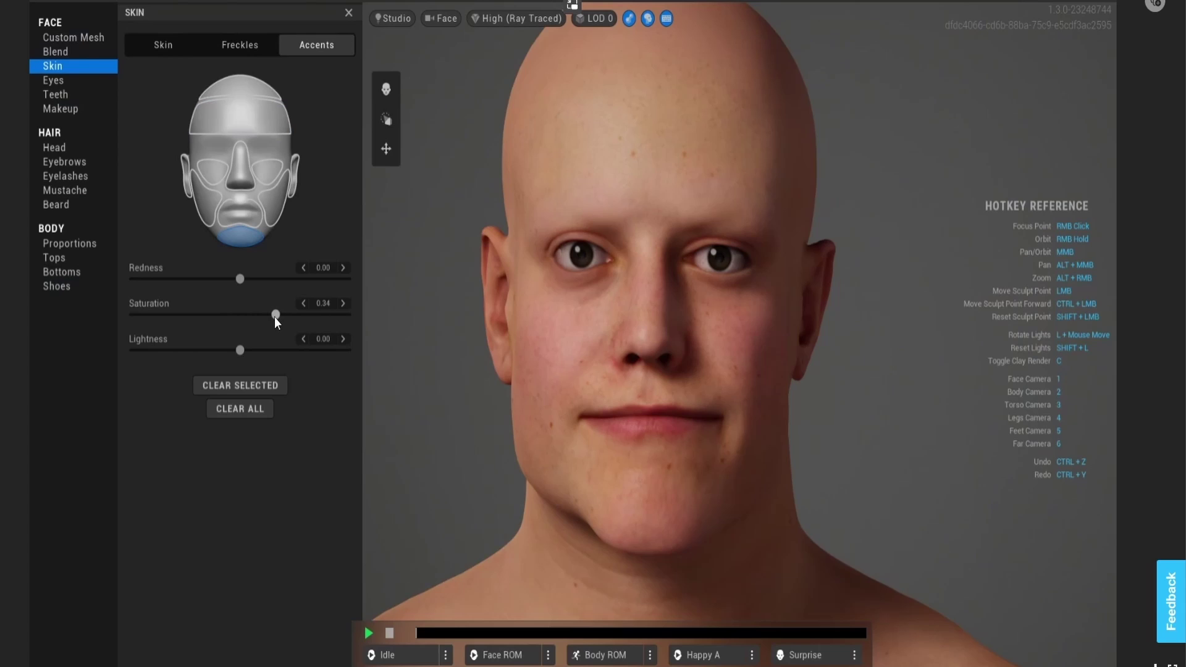
{"action": "left_click", "coordinate": [67, 82]}
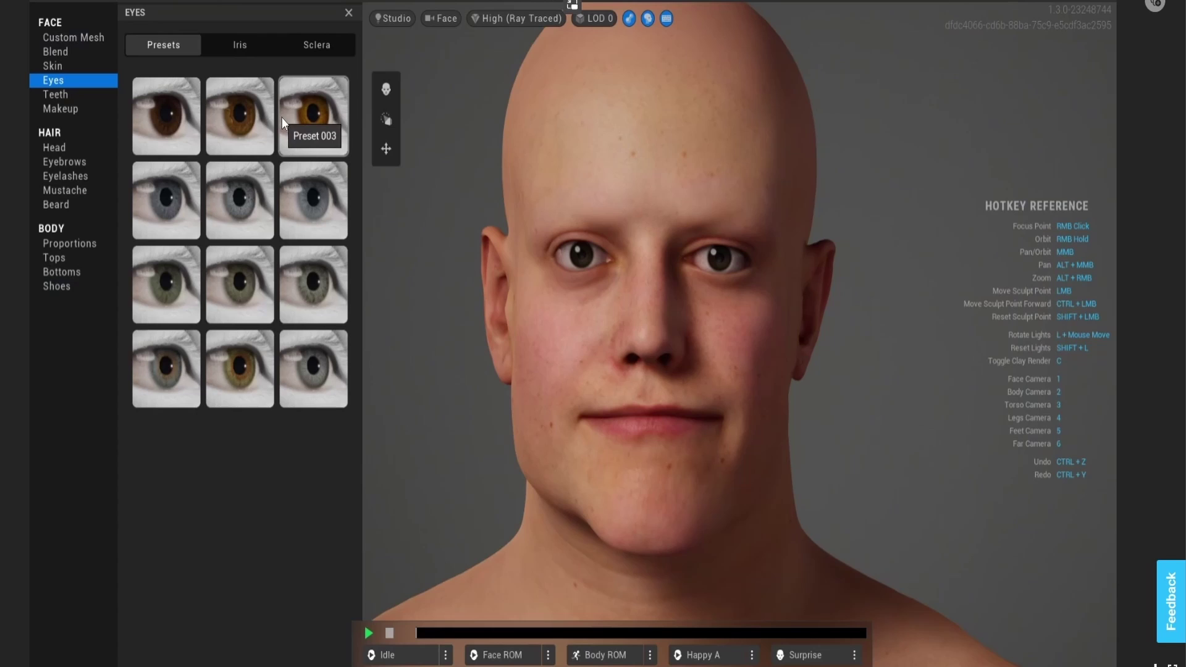
Apply dark-brown eye Preset 001 and darken and shift the iris base colour.
{"action": "left_click", "coordinate": [184, 197]}
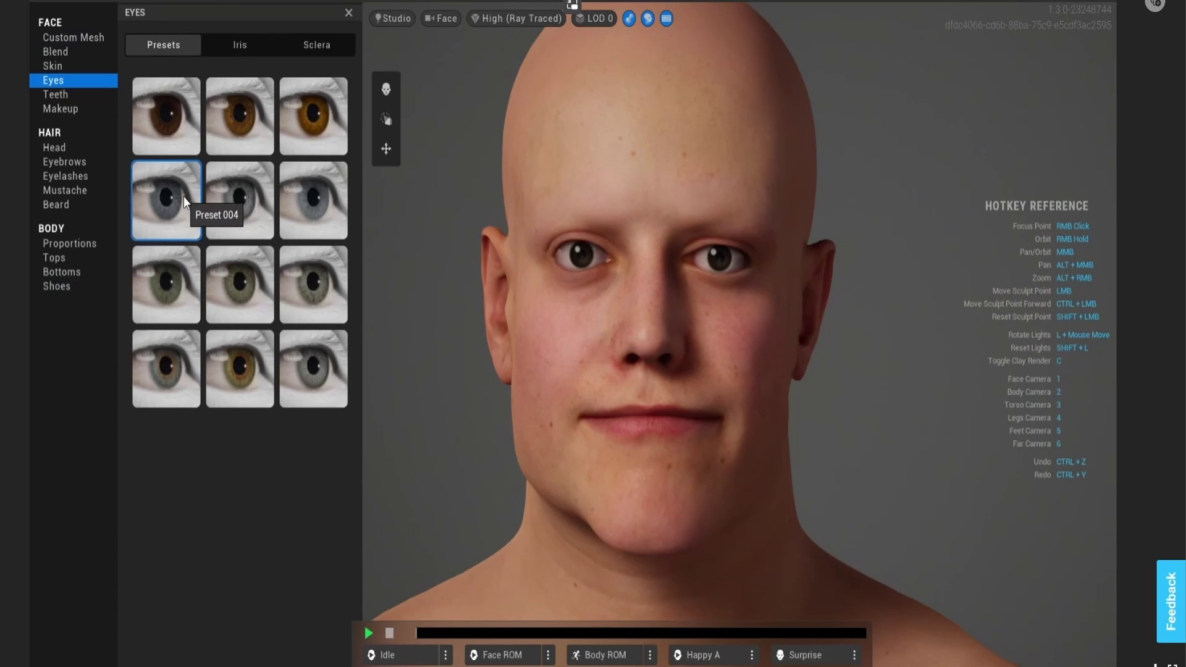
{"action": "left_click", "coordinate": [176, 132]}
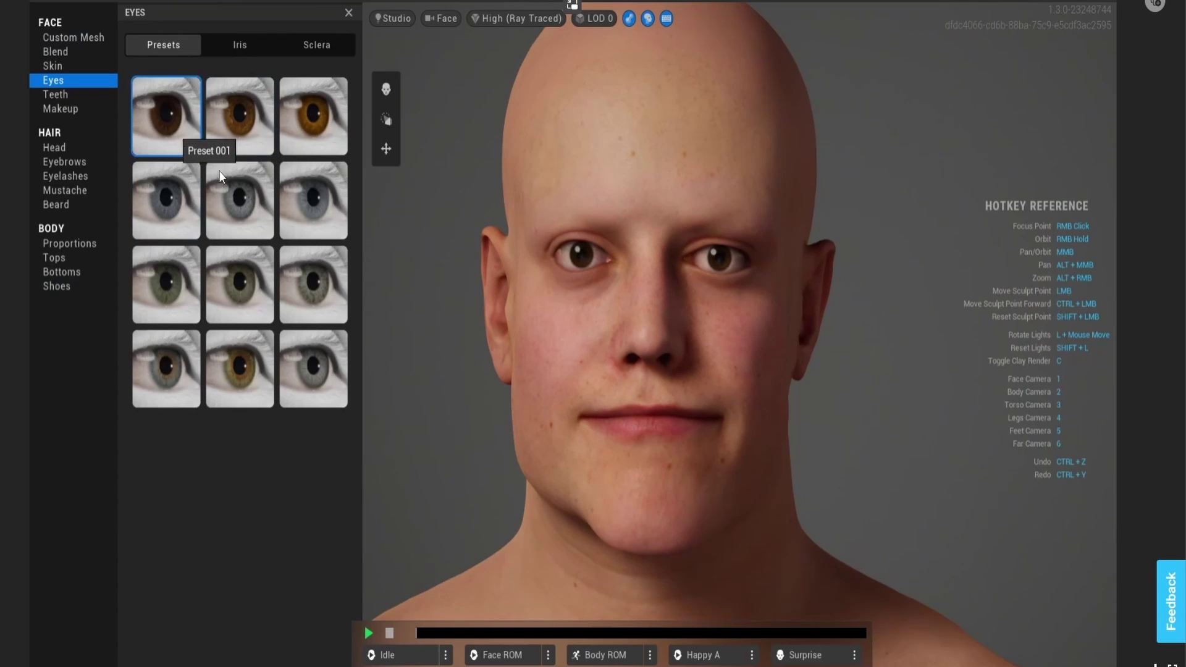
{"action": "left_click", "coordinate": [247, 53]}
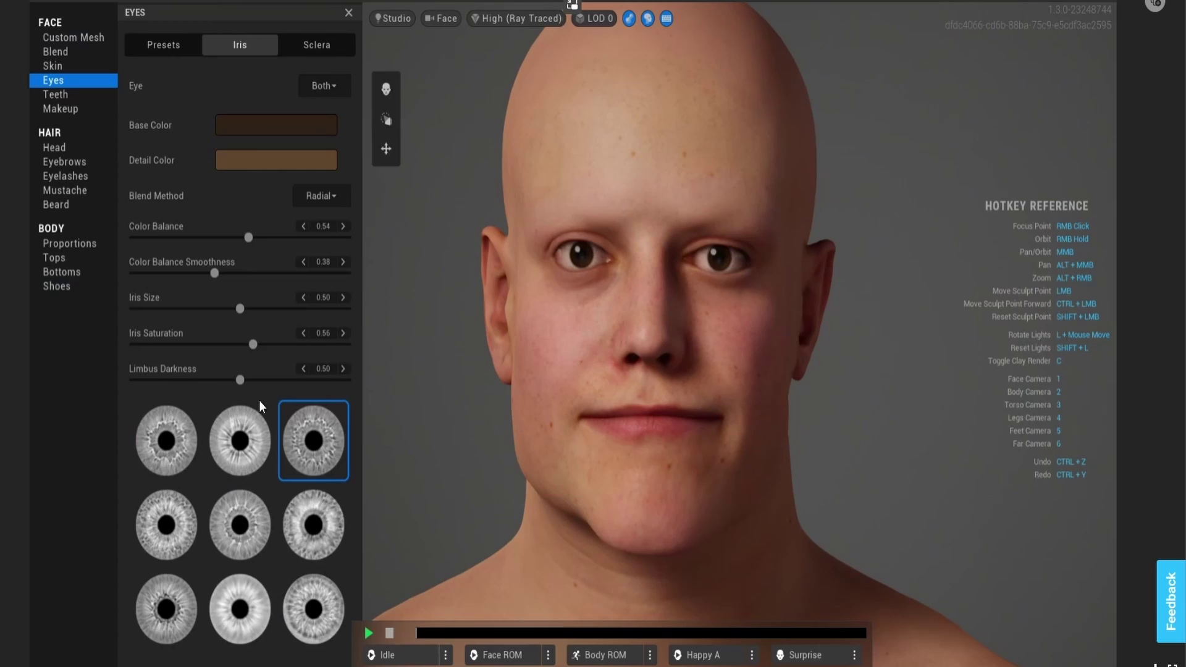
{"action": "left_click", "coordinate": [262, 131]}
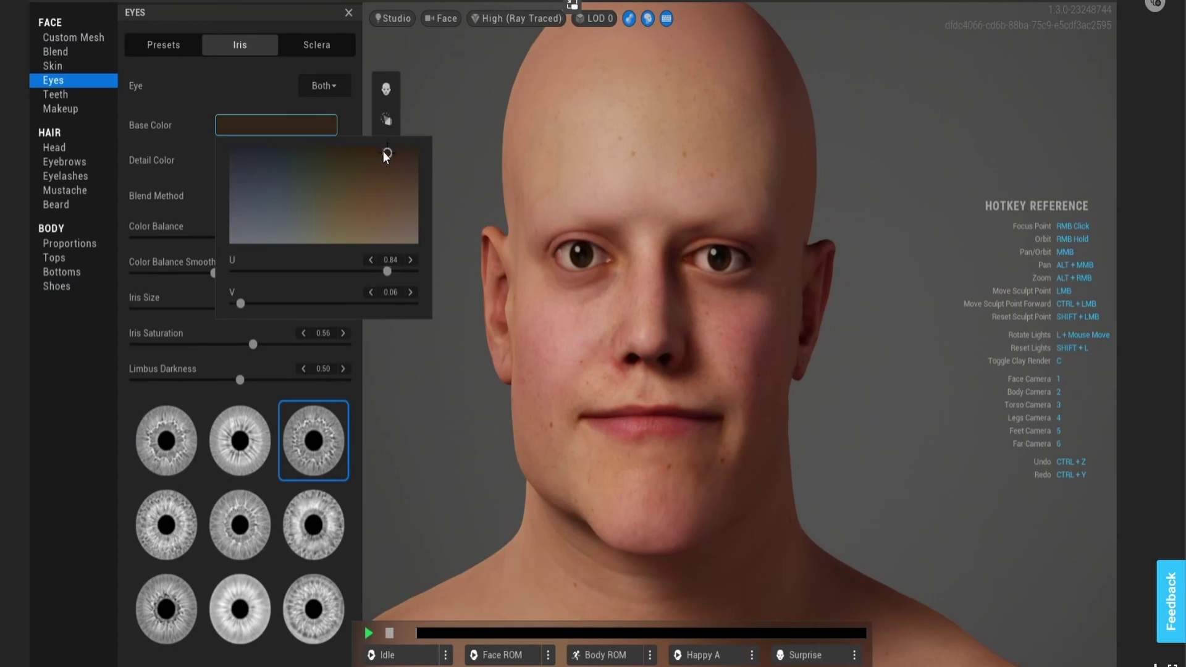
{"action": "left_click_drag", "start_coordinate": [385, 157], "coordinate": [386, 151]}
{"action": "left_click_drag", "start_coordinate": [387, 271], "coordinate": [363, 275]}
{"action": "left_click_drag", "start_coordinate": [358, 162], "coordinate": [363, 155]}
Darken the iris detail colour and limbus, and choose the top-middle iris pattern for both eyes.
{"action": "left_click", "coordinate": [183, 190]}
{"action": "left_click", "coordinate": [242, 162]}
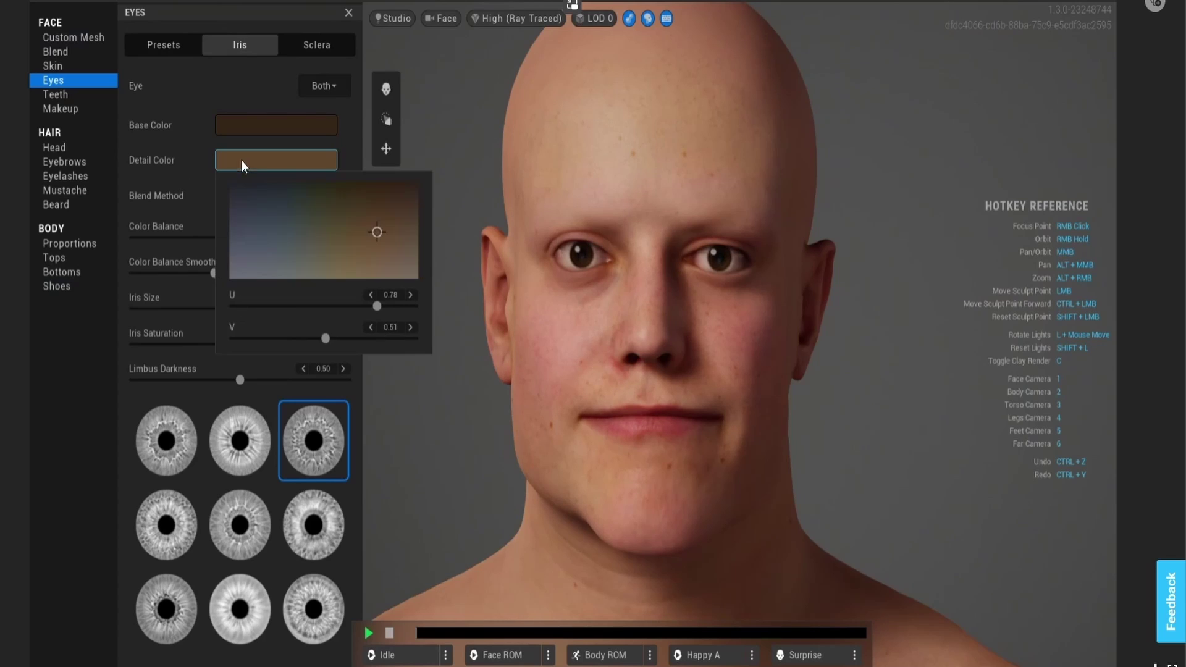
{"action": "left_click_drag", "start_coordinate": [377, 234], "coordinate": [370, 210]}
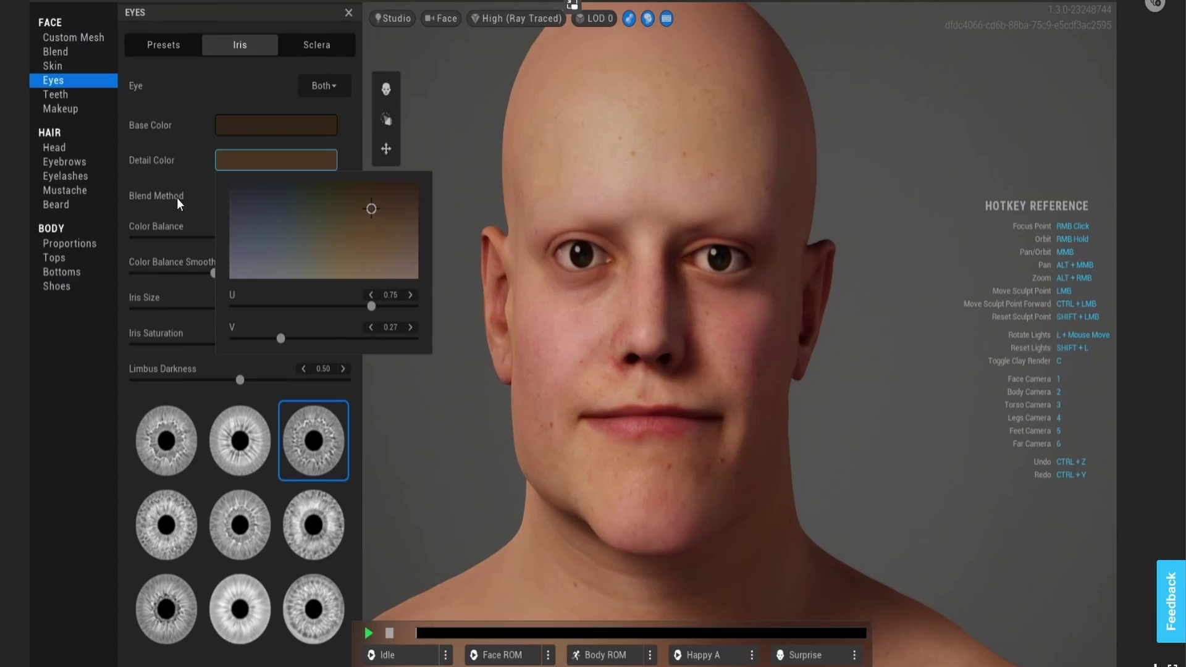
{"action": "left_click", "coordinate": [175, 179]}
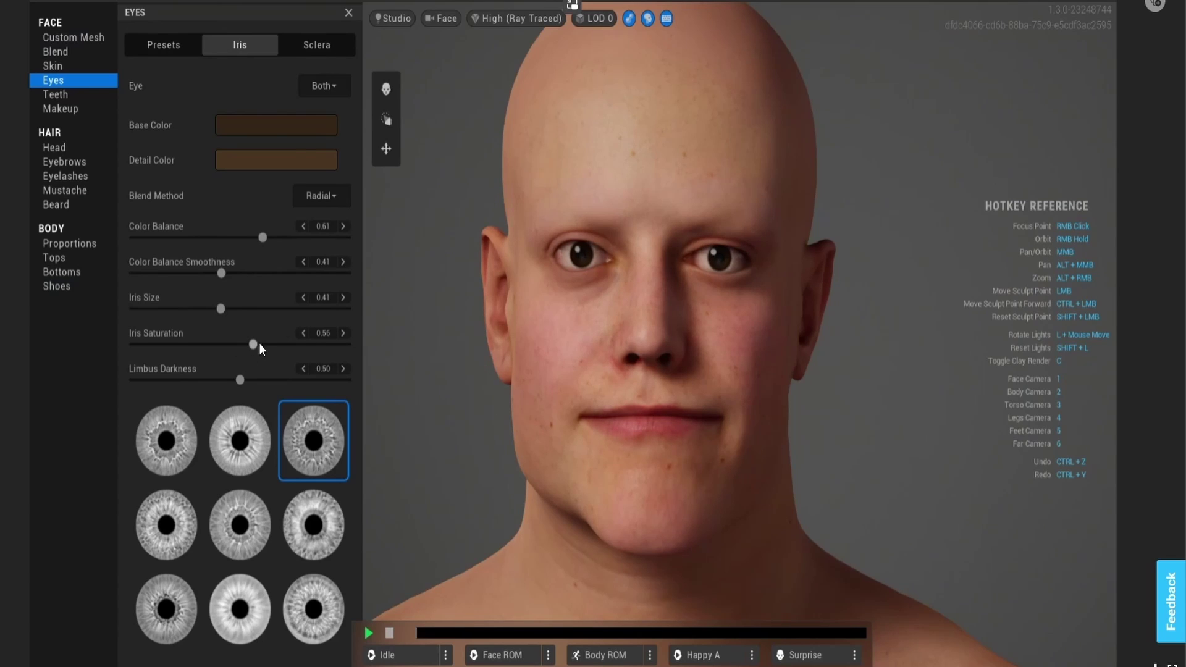
{"action": "left_click_drag", "start_coordinate": [241, 379], "coordinate": [255, 379]}
{"action": "left_click", "coordinate": [249, 459]}
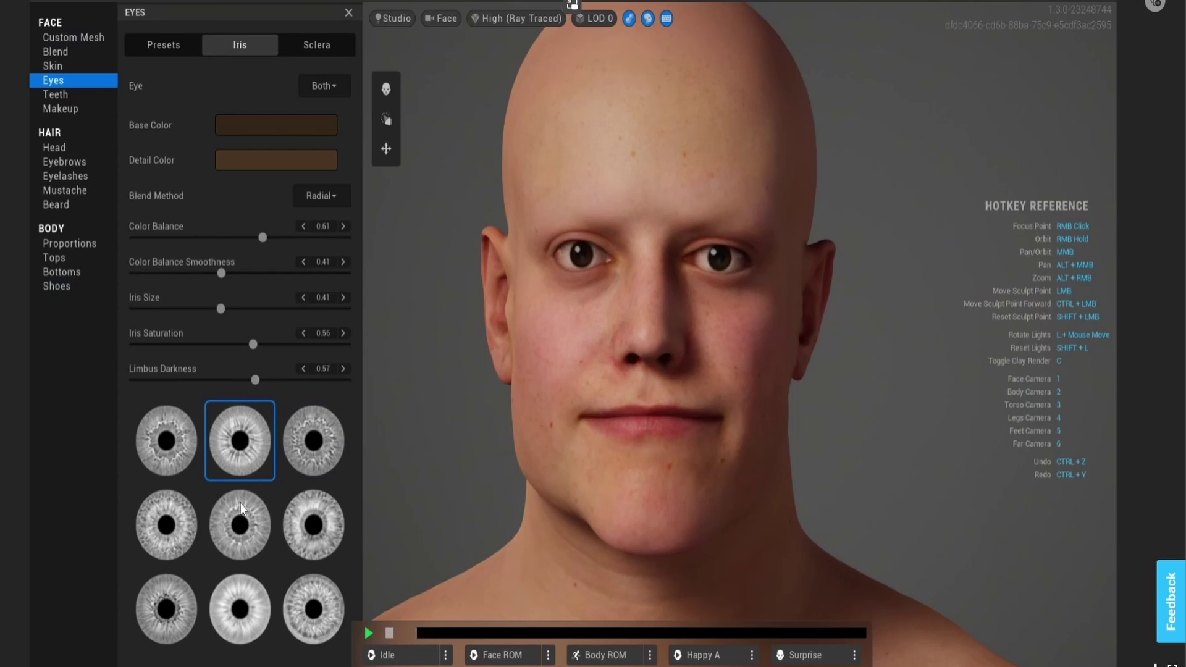
{"action": "left_click", "coordinate": [239, 525]}
{"action": "left_click", "coordinate": [236, 465]}
{"action": "left_click", "coordinate": [328, 86]}
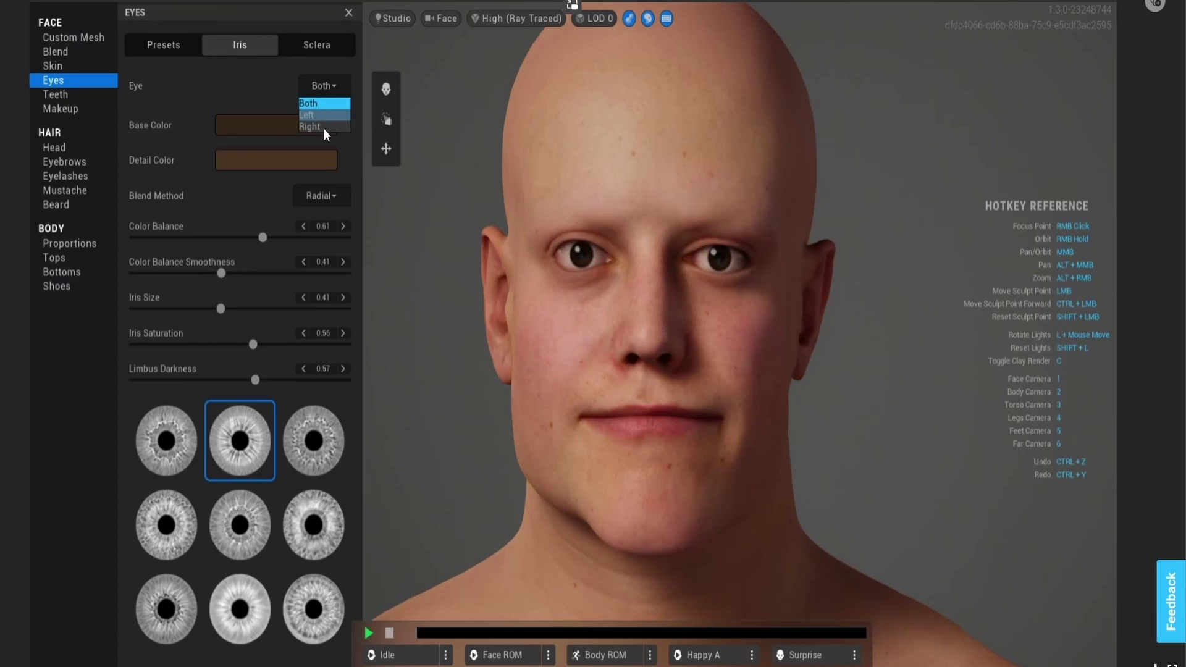
{"action": "left_click", "coordinate": [324, 88]}
Raise the sclera Vascularity slightly so the eye-white veins are more visible.
{"action": "left_click", "coordinate": [314, 42]}
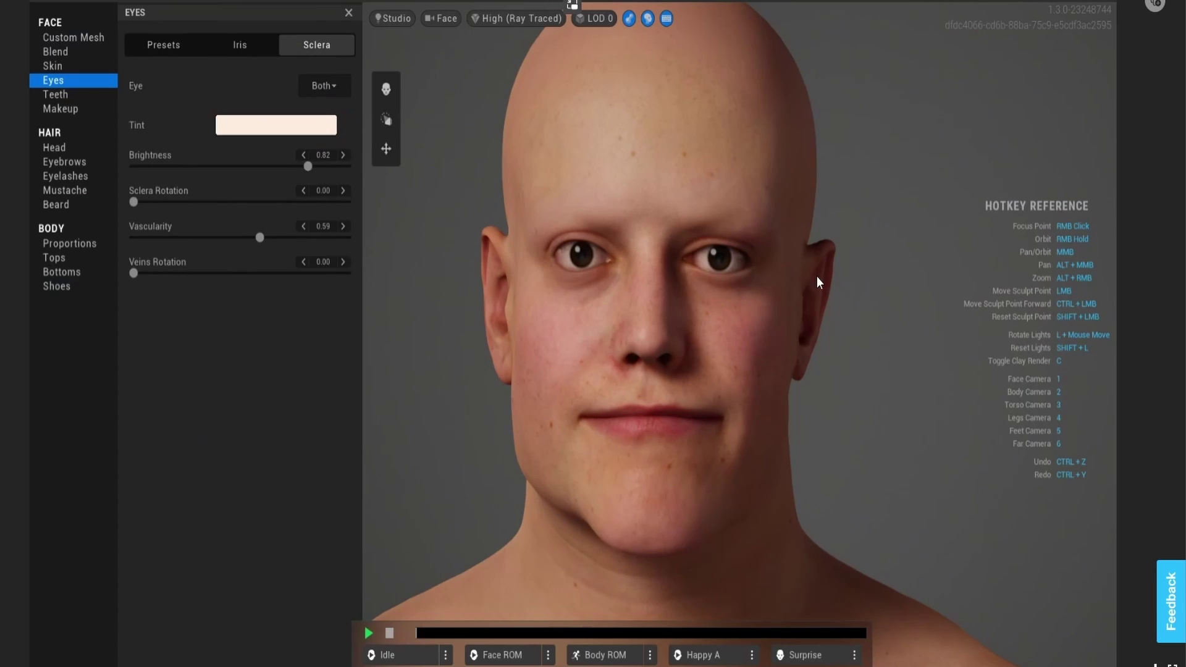
{"action": "scroll", "coordinate": [819, 282], "scroll_direction": "up", "scroll_amount": 5}
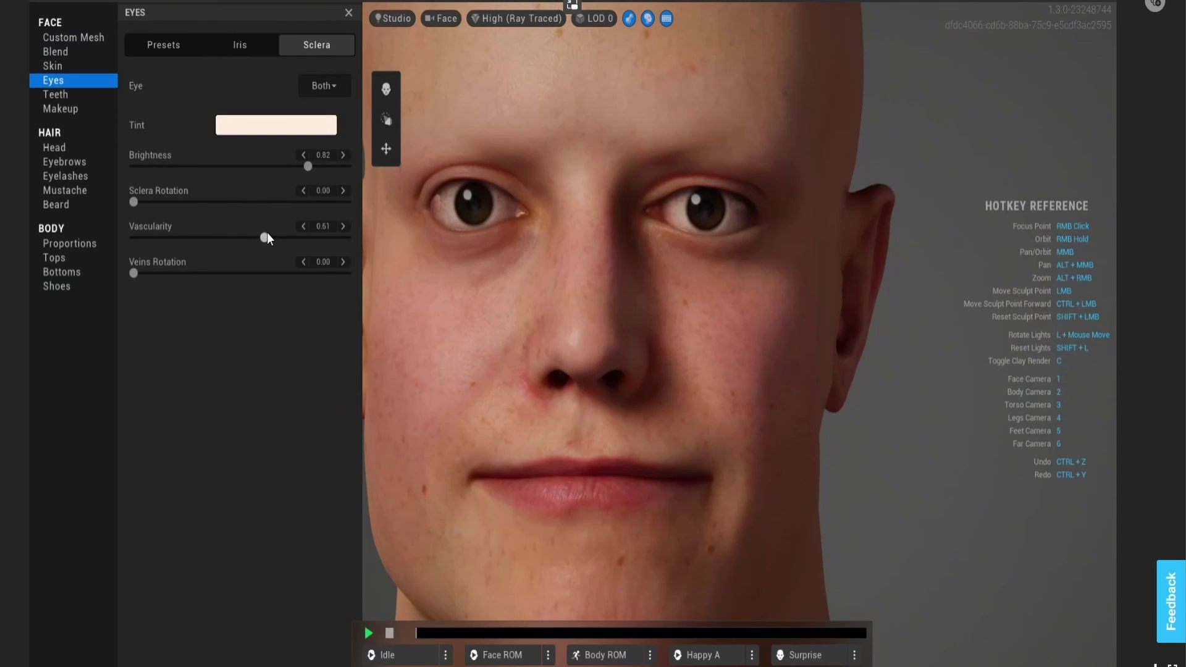
{"action": "left_click_drag", "start_coordinate": [276, 231], "coordinate": [286, 230]}
In the Teeth settings, stop the idle animation and raise Jaw Open to expose the teeth.
{"action": "key", "text": "1"}
{"action": "left_click", "coordinate": [55, 94]}
{"action": "left_click", "coordinate": [368, 634]}
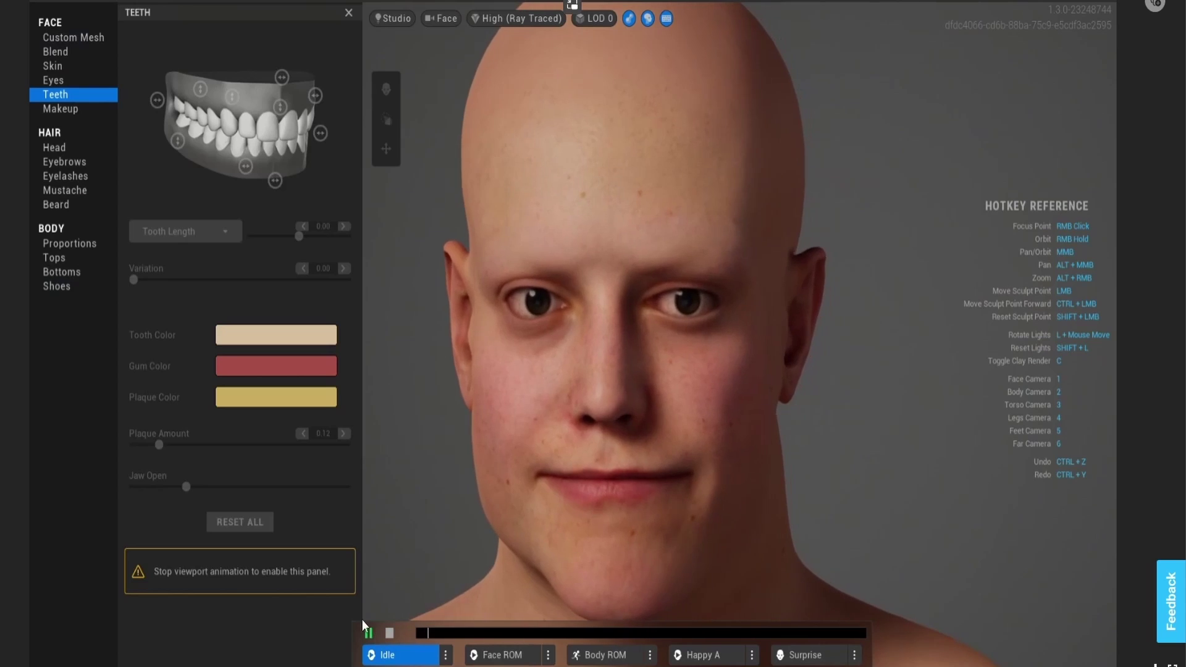
{"action": "left_click", "coordinate": [390, 633]}
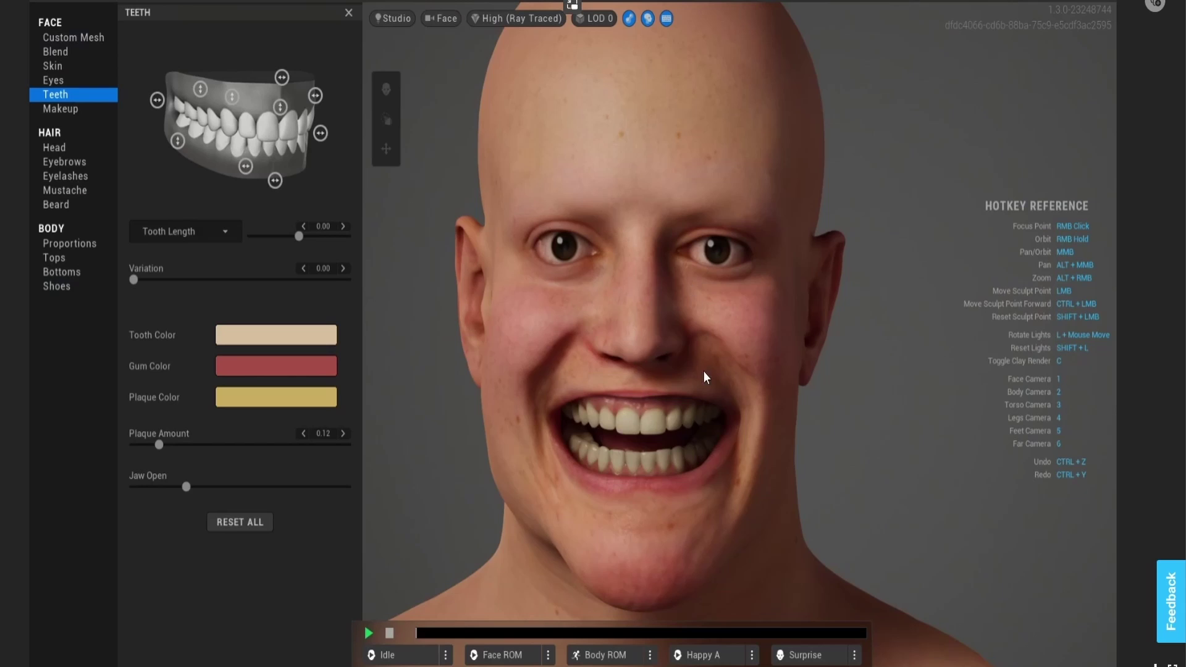
{"action": "right_click", "coordinate": [710, 470]}
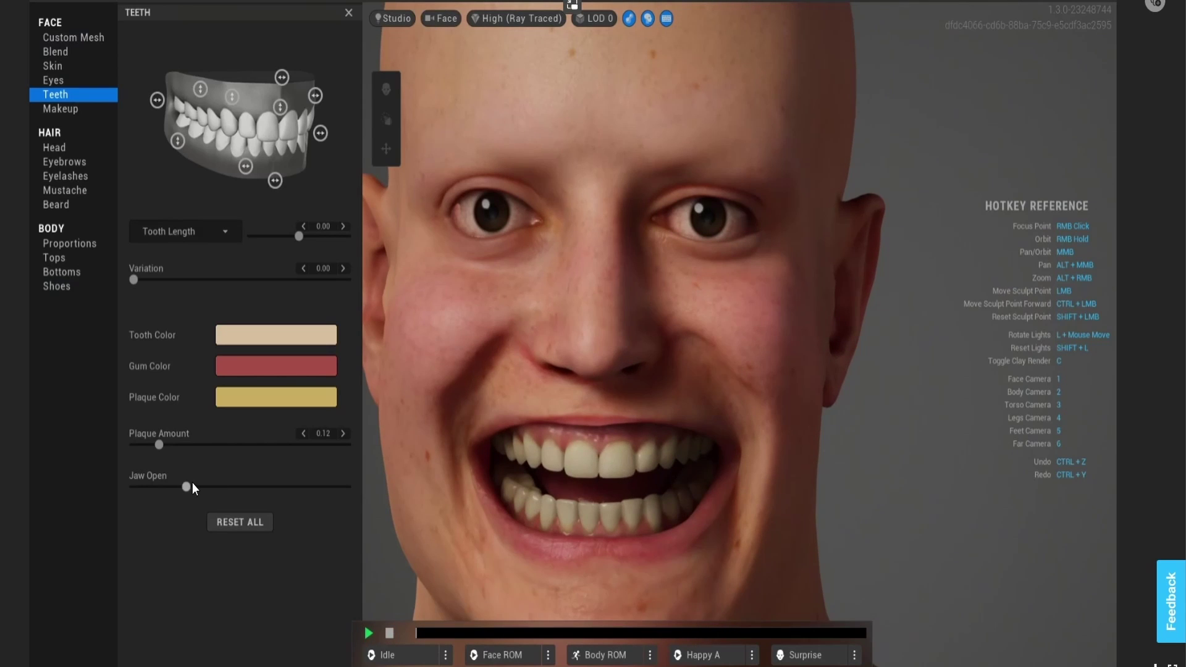
{"action": "mouse_move", "coordinate": [184, 488]}
{"action": "left_mouse_down"}
{"action": "mouse_move", "coordinate": [157, 485]}
{"action": "mouse_move", "coordinate": [207, 487]}
{"action": "left_mouse_up"}
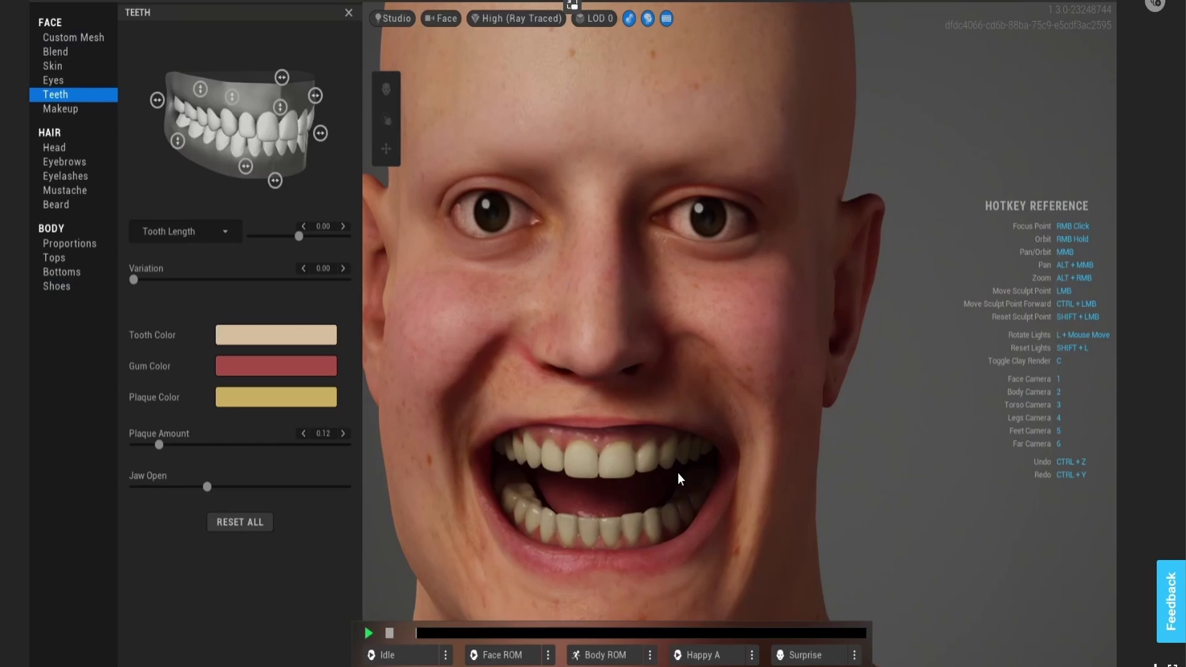
{"action": "scroll", "coordinate": [677, 473], "scroll_direction": "down", "scroll_amount": 3}
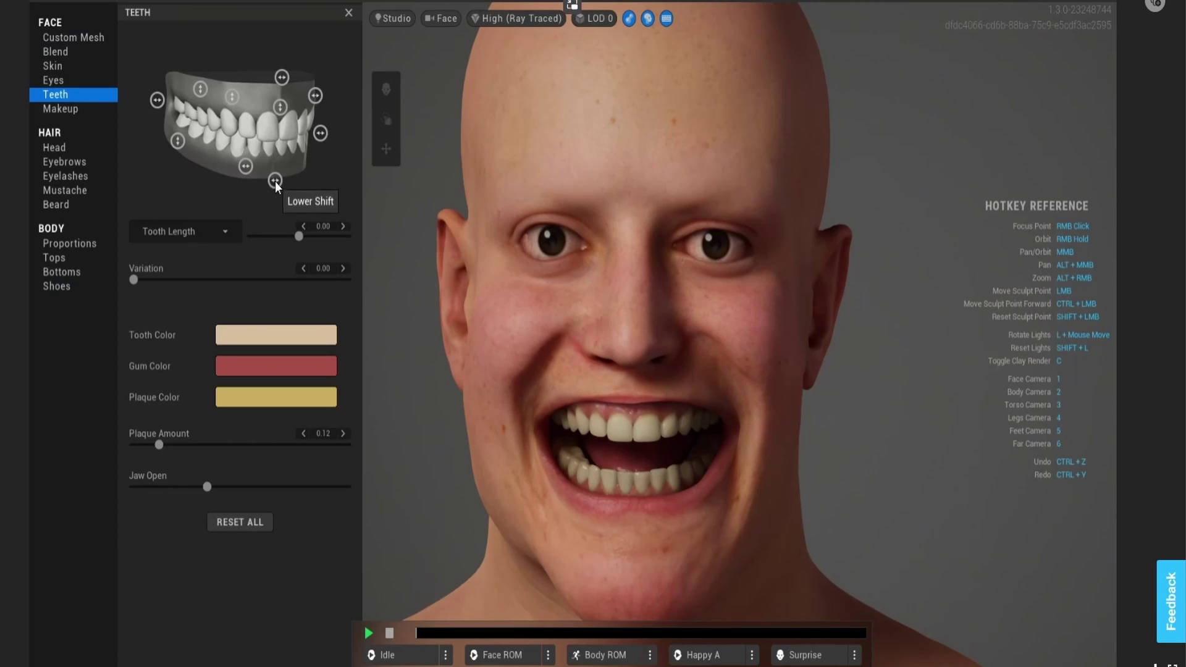
Reshape the teeth with Lower Shift, longer front teeth, Polycanine and Worn Down adjustments.
{"action": "mouse_move", "coordinate": [275, 180]}
{"action": "left_mouse_down"}
{"action": "mouse_move", "coordinate": [283, 190]}
{"action": "mouse_move", "coordinate": [270, 188]}
{"action": "mouse_move", "coordinate": [287, 187]}
{"action": "mouse_move", "coordinate": [254, 191]}
{"action": "mouse_move", "coordinate": [293, 184]}
{"action": "mouse_move", "coordinate": [276, 190]}
{"action": "left_mouse_up"}
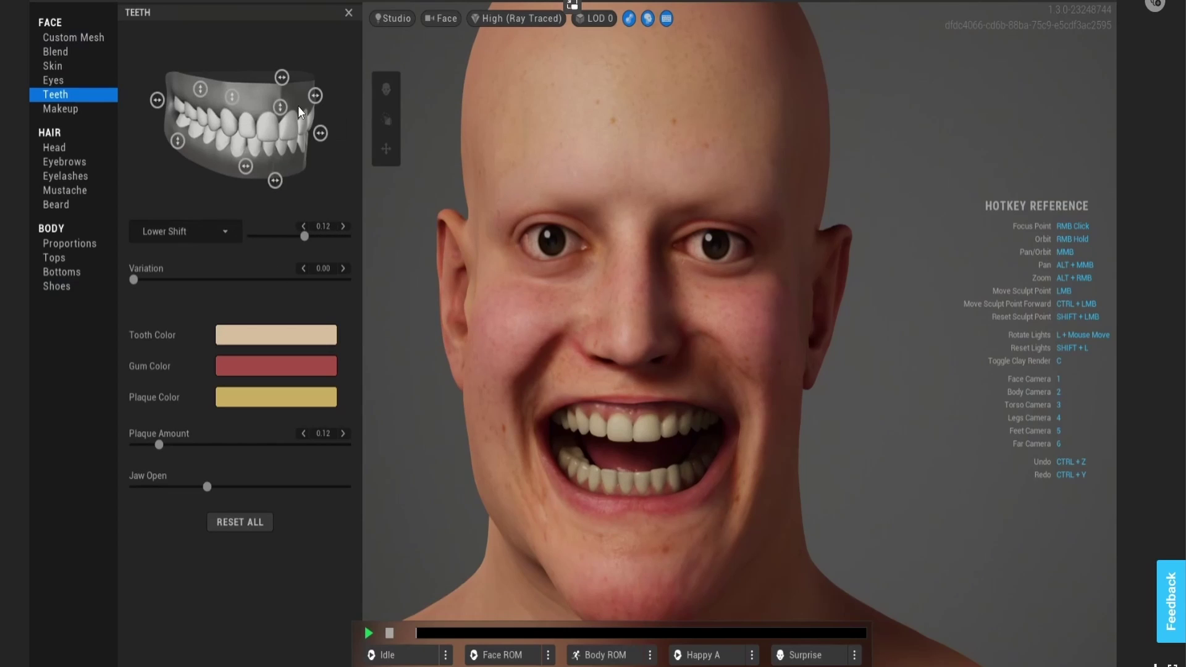
{"action": "left_click", "coordinate": [280, 108]}
{"action": "left_click_drag", "start_coordinate": [281, 114], "coordinate": [236, 90]}
{"action": "left_click", "coordinate": [232, 96]}
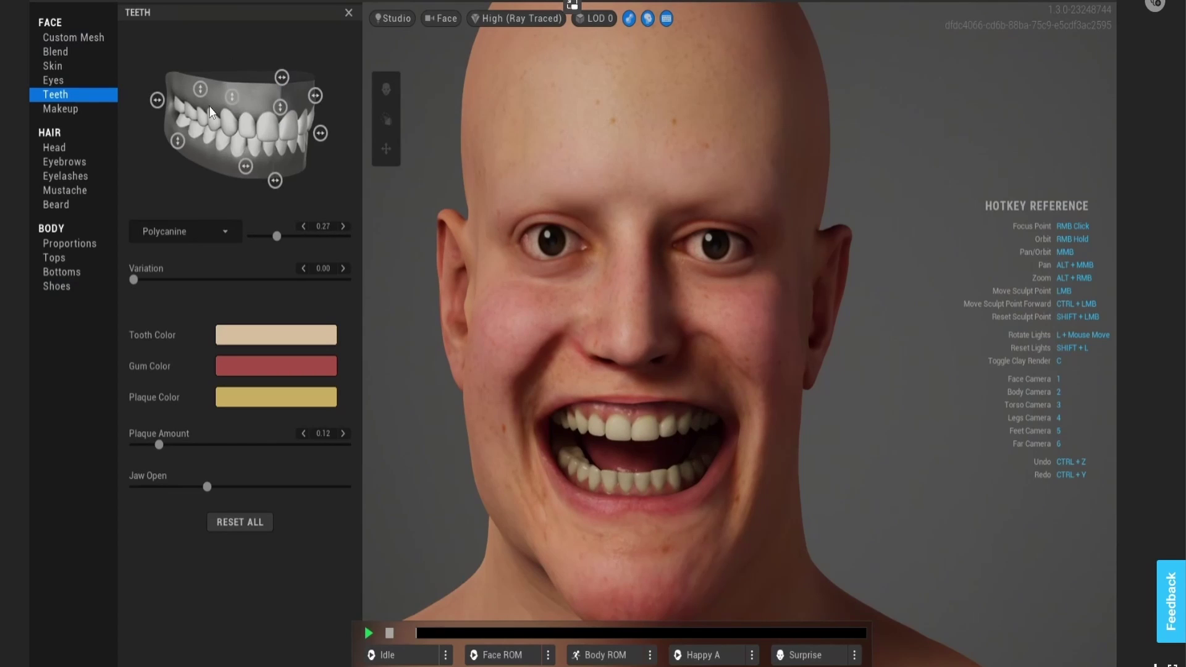
{"action": "left_click", "coordinate": [177, 141]}
{"action": "mouse_move", "coordinate": [177, 141]}
{"action": "left_mouse_down"}
{"action": "mouse_move", "coordinate": [182, 105]}
{"action": "mouse_move", "coordinate": [183, 151]}
{"action": "mouse_move", "coordinate": [176, 128]}
{"action": "left_mouse_up"}
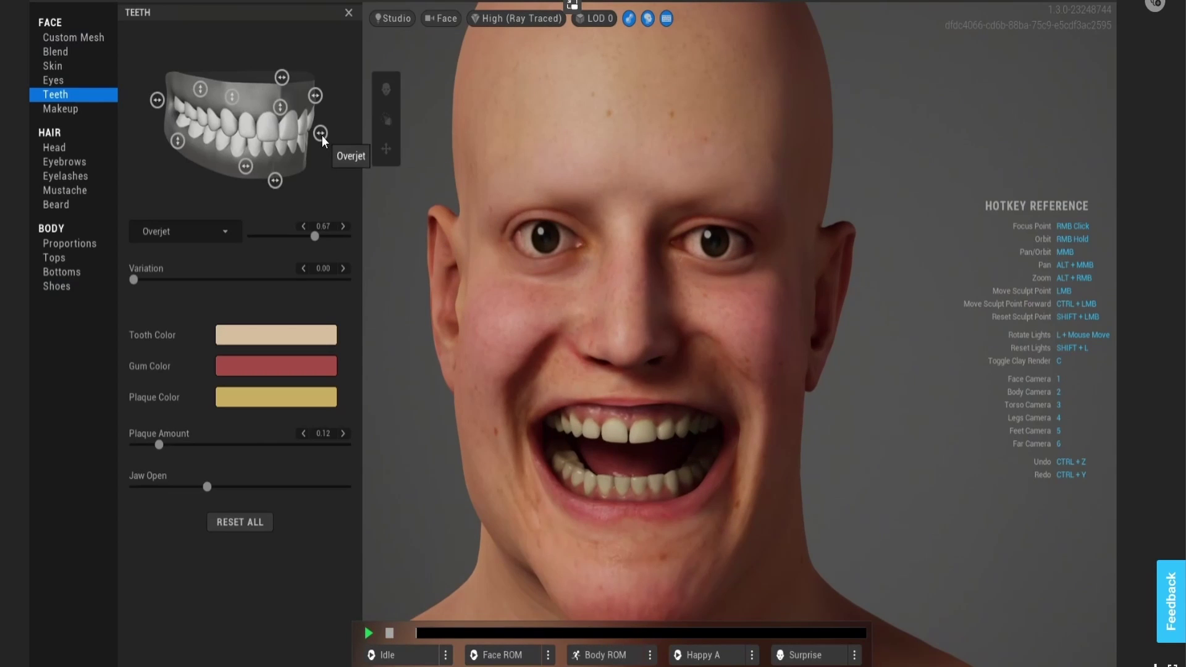
Push Overjet to 1.00, pick a new tooth colour, and set Variation 0.03 and Plaque 0.39.
{"action": "left_click_drag", "start_coordinate": [321, 135], "coordinate": [355, 130]}
{"action": "left_click", "coordinate": [259, 340]}
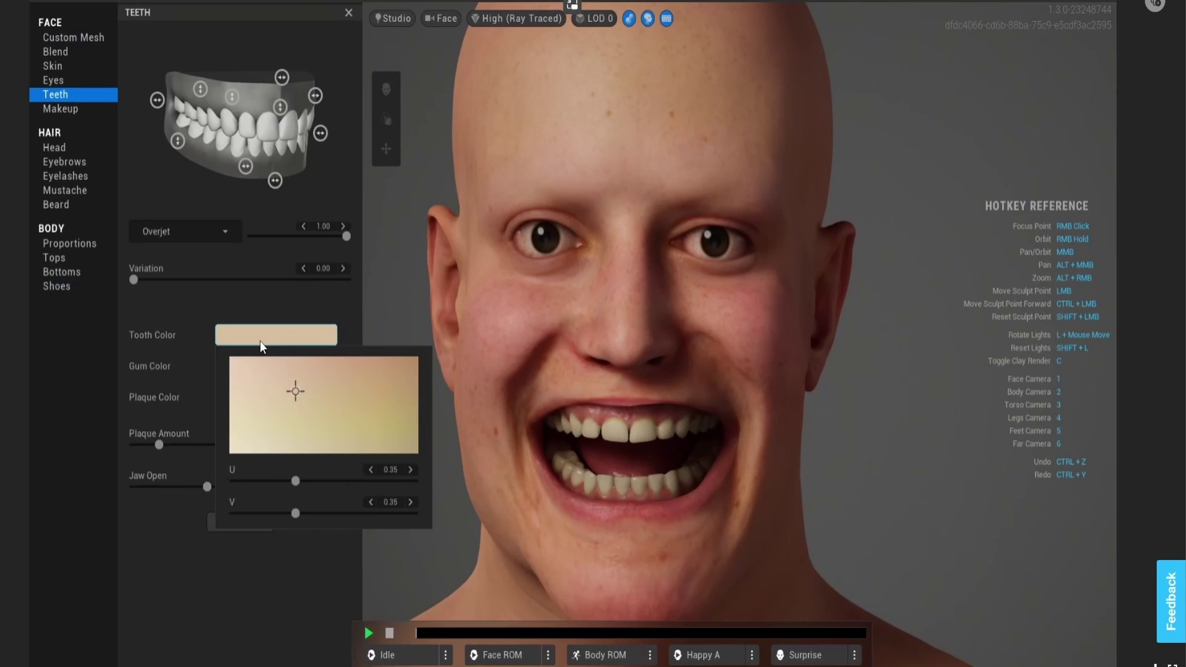
{"action": "left_click", "coordinate": [139, 279]}
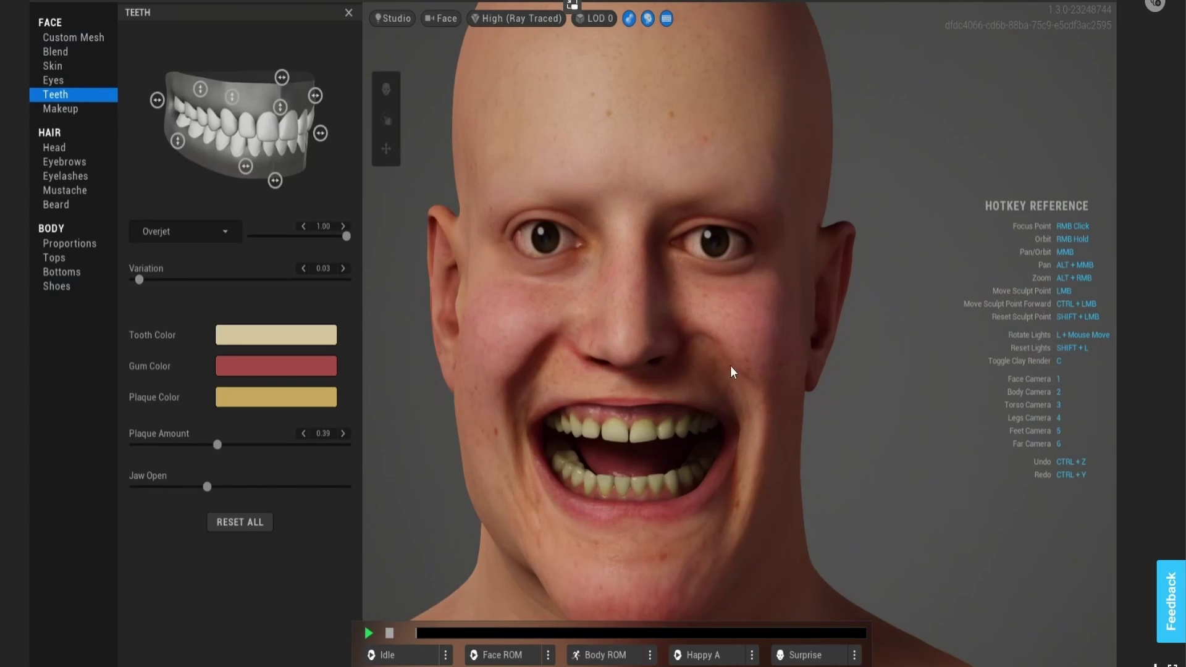
{"action": "scroll", "coordinate": [733, 384], "scroll_direction": "down", "scroll_amount": 3}
{"action": "scroll", "coordinate": [734, 384], "scroll_direction": "up", "scroll_amount": 3}
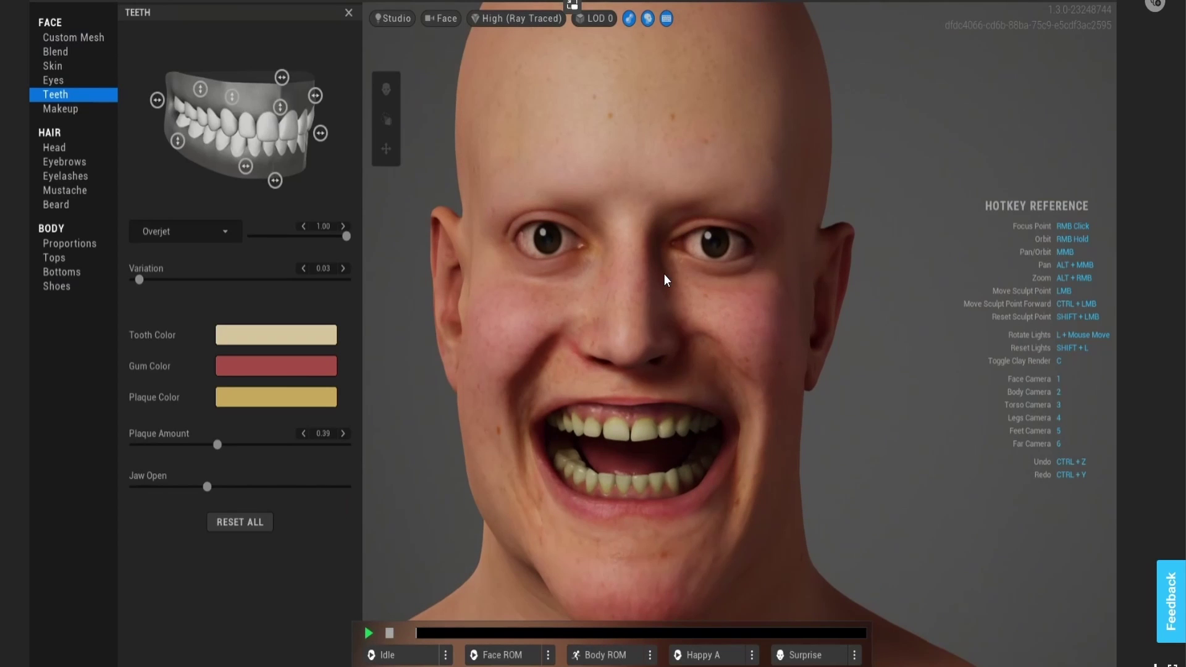
Choose the Short Clean head hairstyle and warm the eyebrow colour toward blond.
{"action": "left_click", "coordinate": [68, 109]}
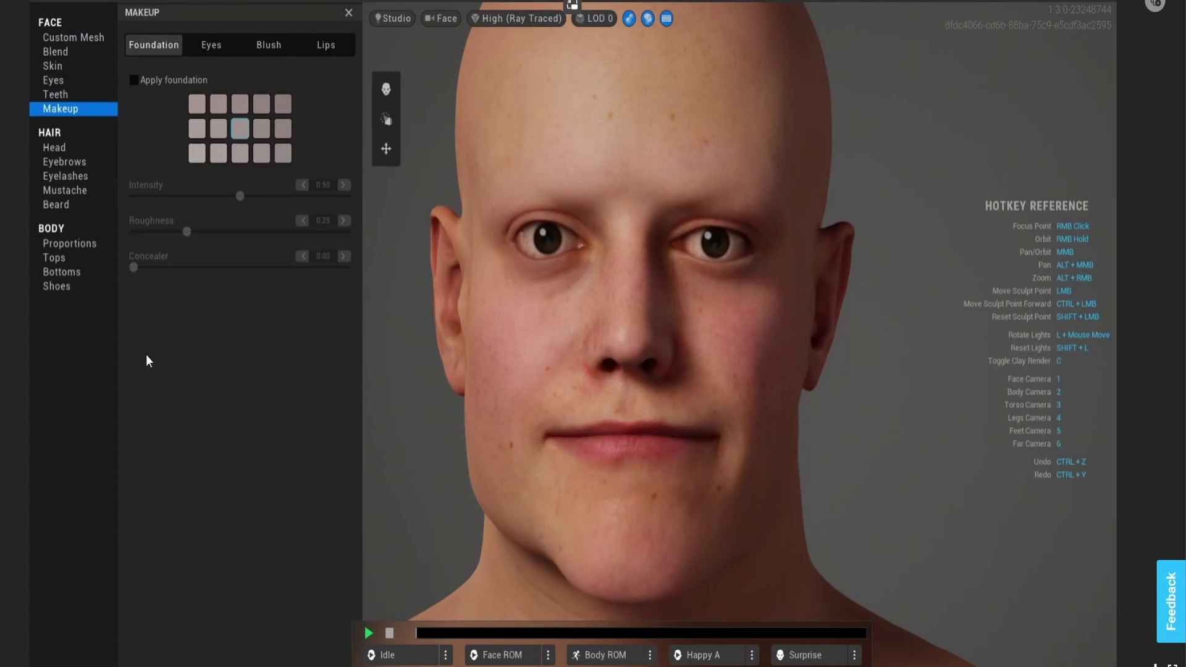
{"action": "left_click", "coordinate": [50, 147]}
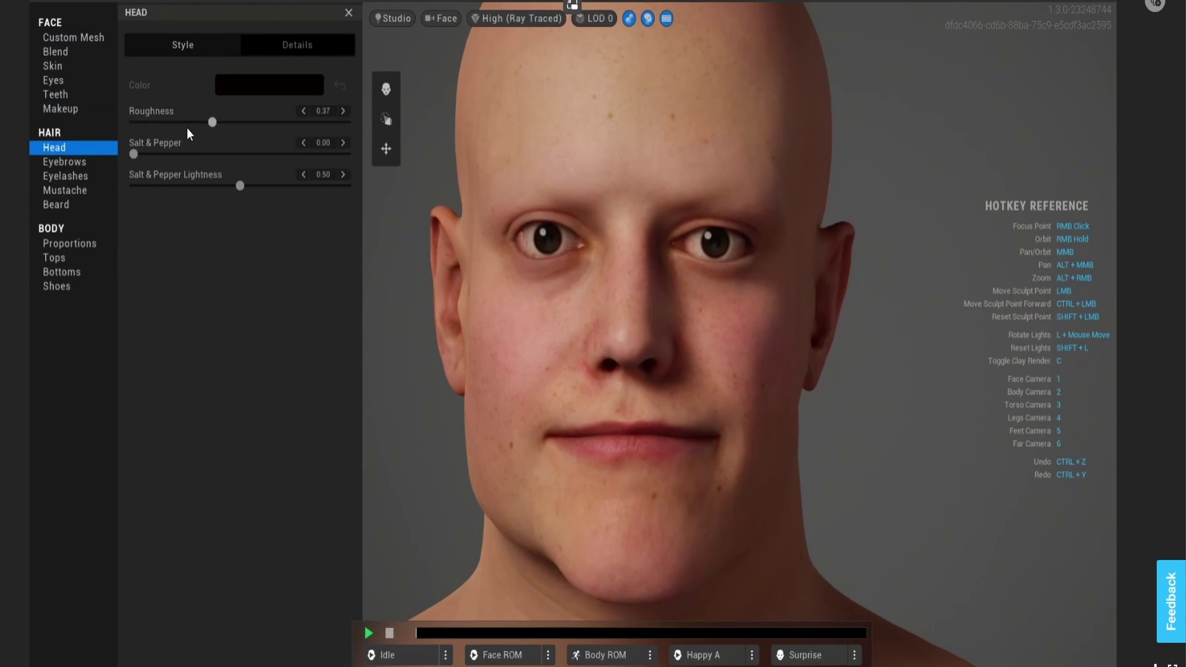
{"action": "mouse_move", "coordinate": [187, 436]}
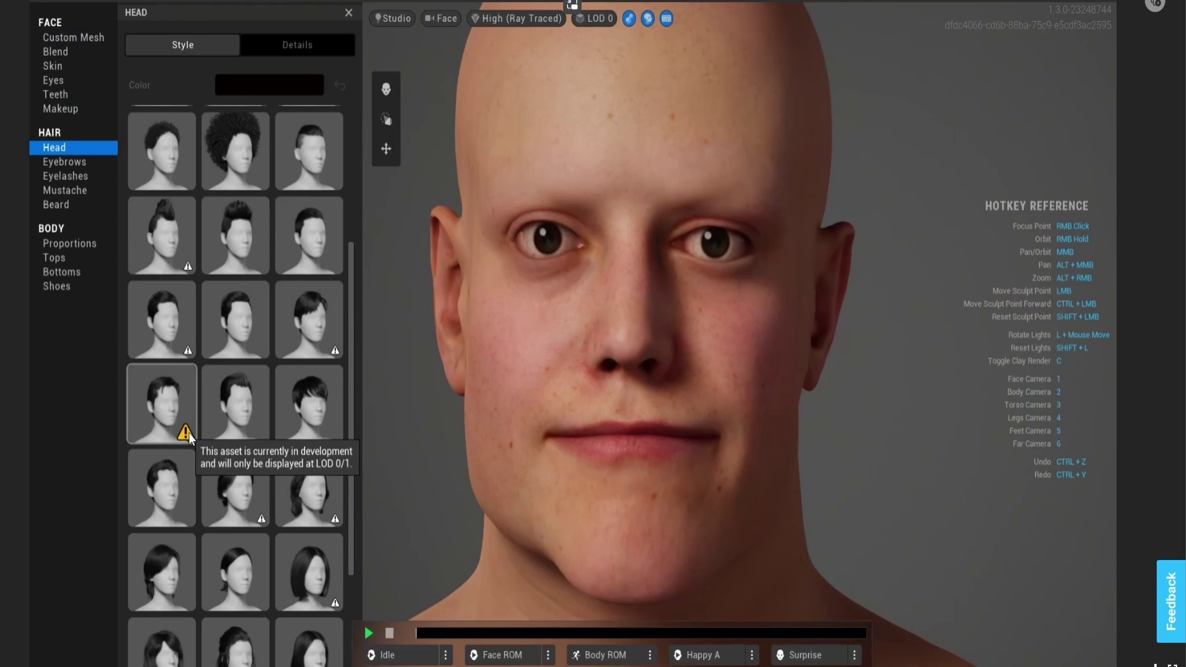
{"action": "scroll", "coordinate": [232, 494], "scroll_direction": "down", "scroll_amount": 1}
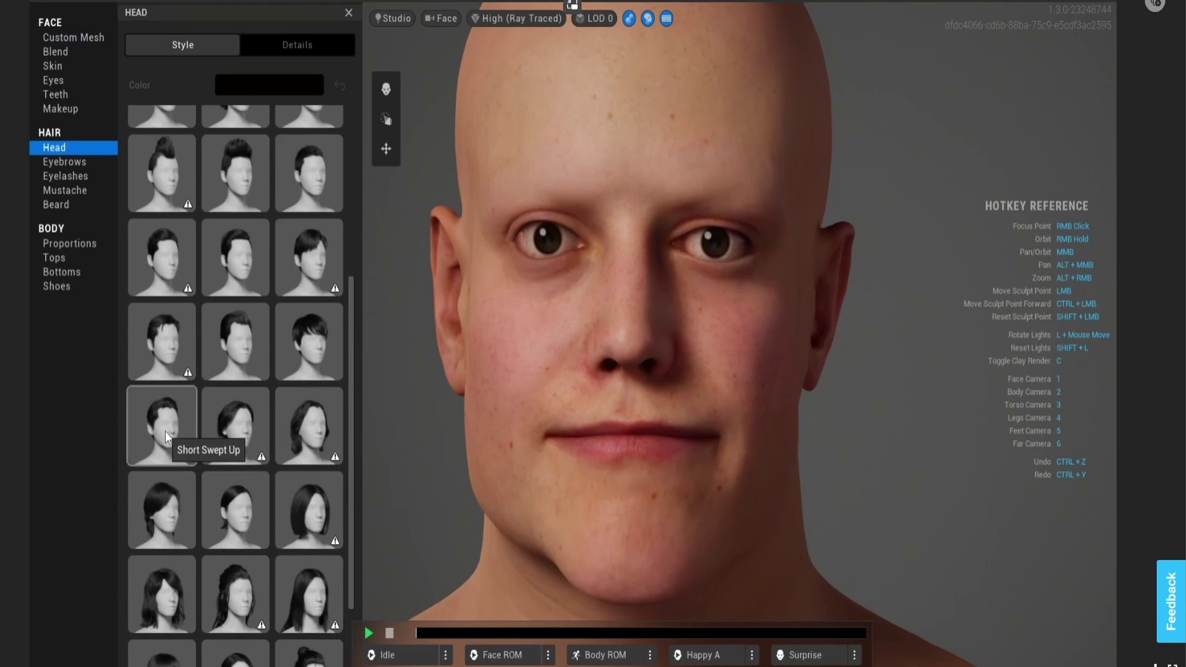
{"action": "scroll", "coordinate": [165, 431], "scroll_direction": "down", "scroll_amount": 1}
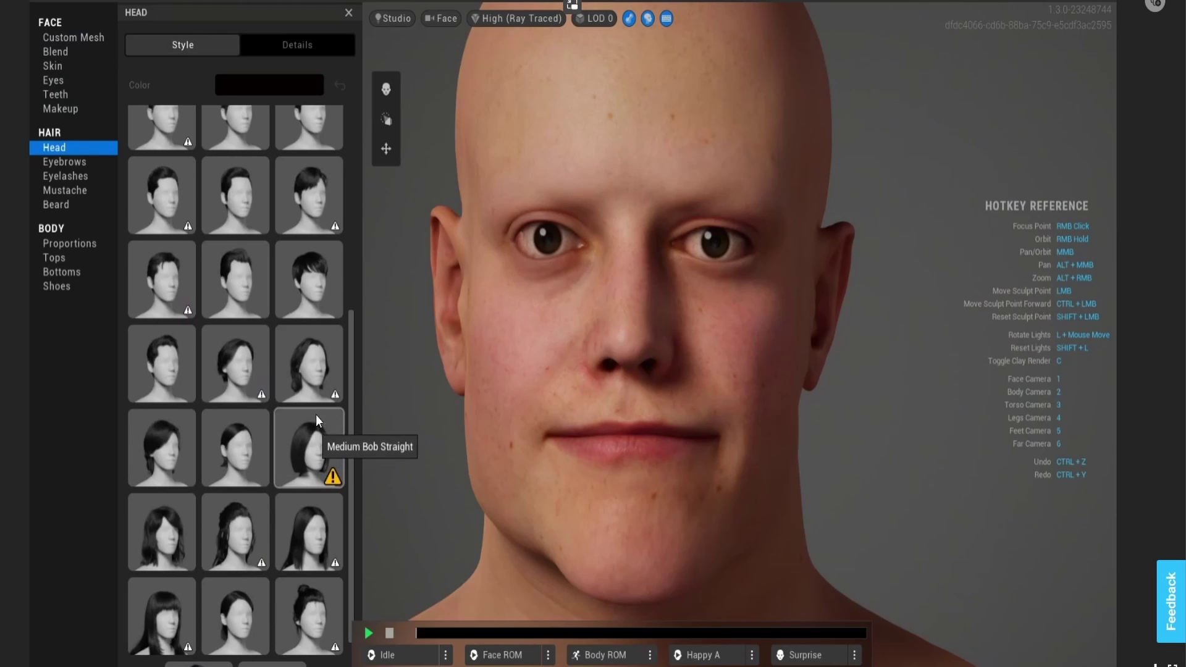
{"action": "scroll", "coordinate": [258, 470], "scroll_direction": "down", "scroll_amount": 1}
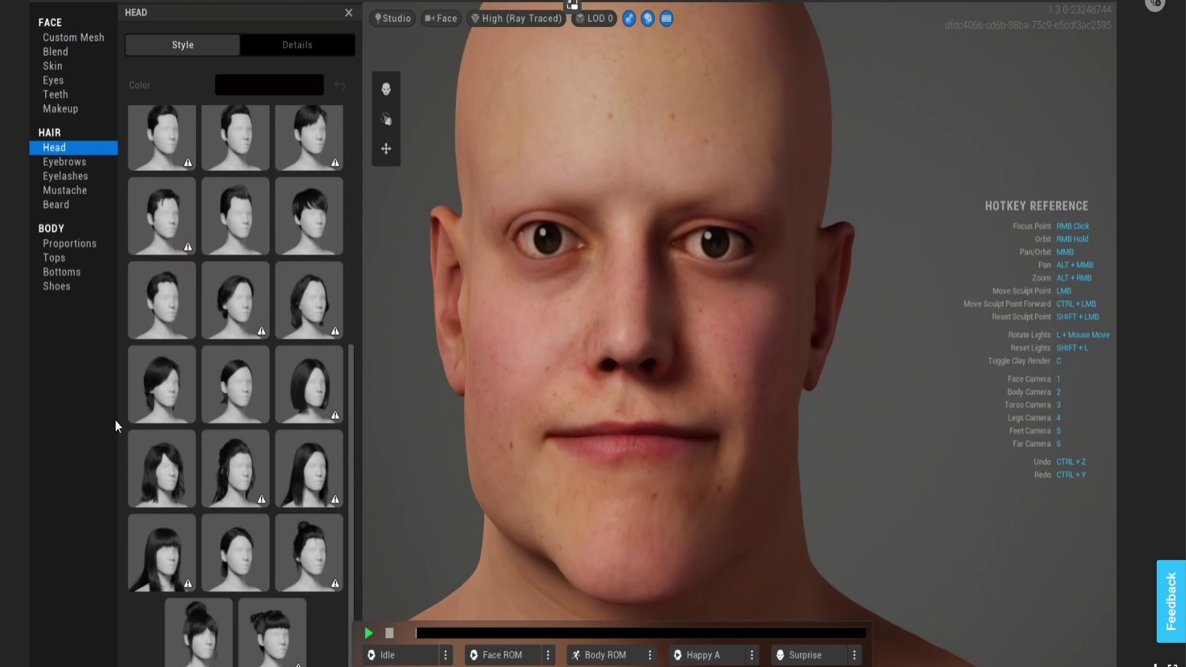
{"action": "scroll", "coordinate": [128, 406], "scroll_direction": "up", "scroll_amount": 1}
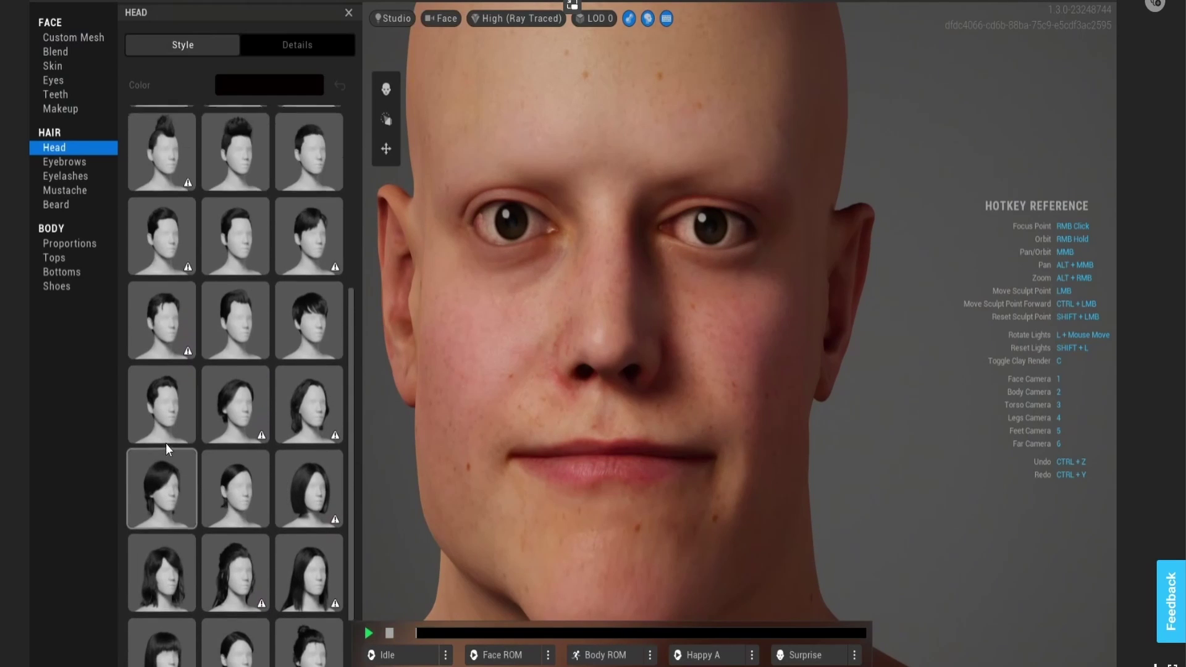
{"action": "scroll", "coordinate": [165, 443], "scroll_direction": "up", "scroll_amount": 1}
{"action": "scroll", "coordinate": [257, 332], "scroll_direction": "up", "scroll_amount": 1}
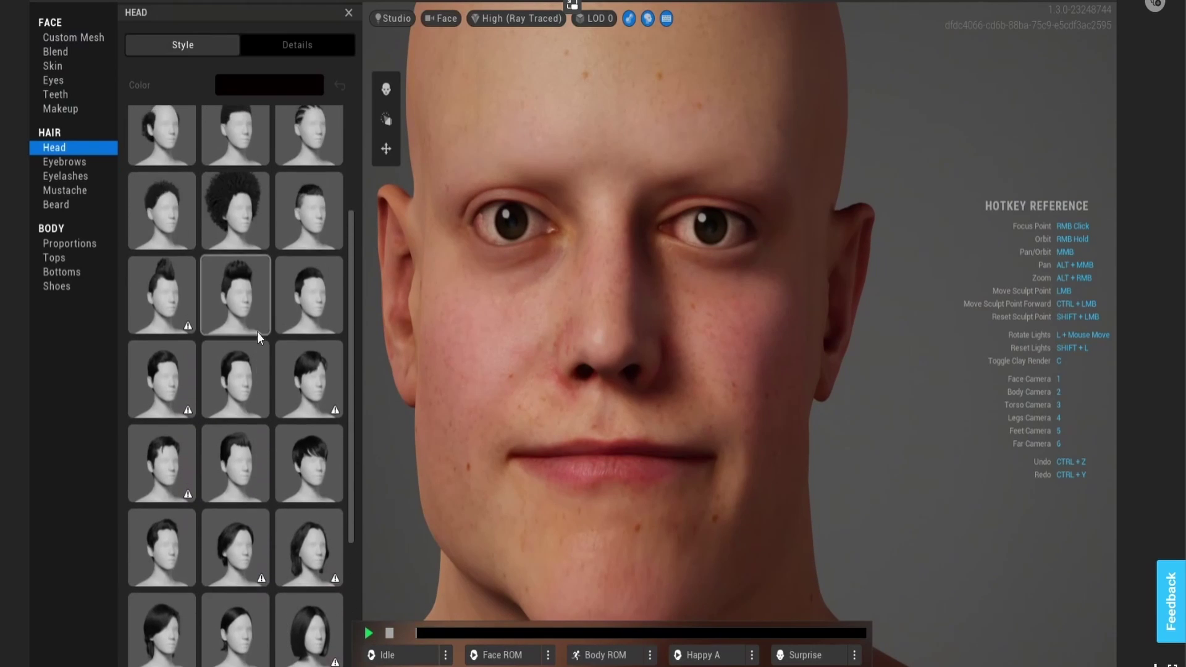
{"action": "left_click", "coordinate": [246, 375]}
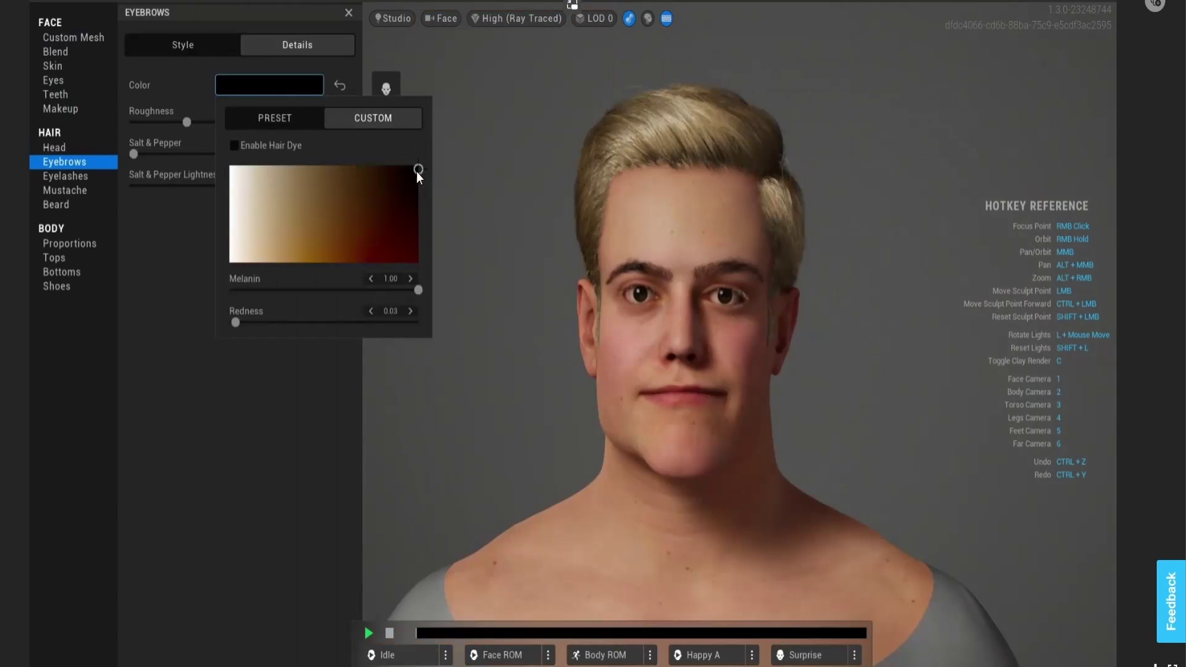
{"action": "left_click_drag", "start_coordinate": [416, 171], "coordinate": [315, 204]}
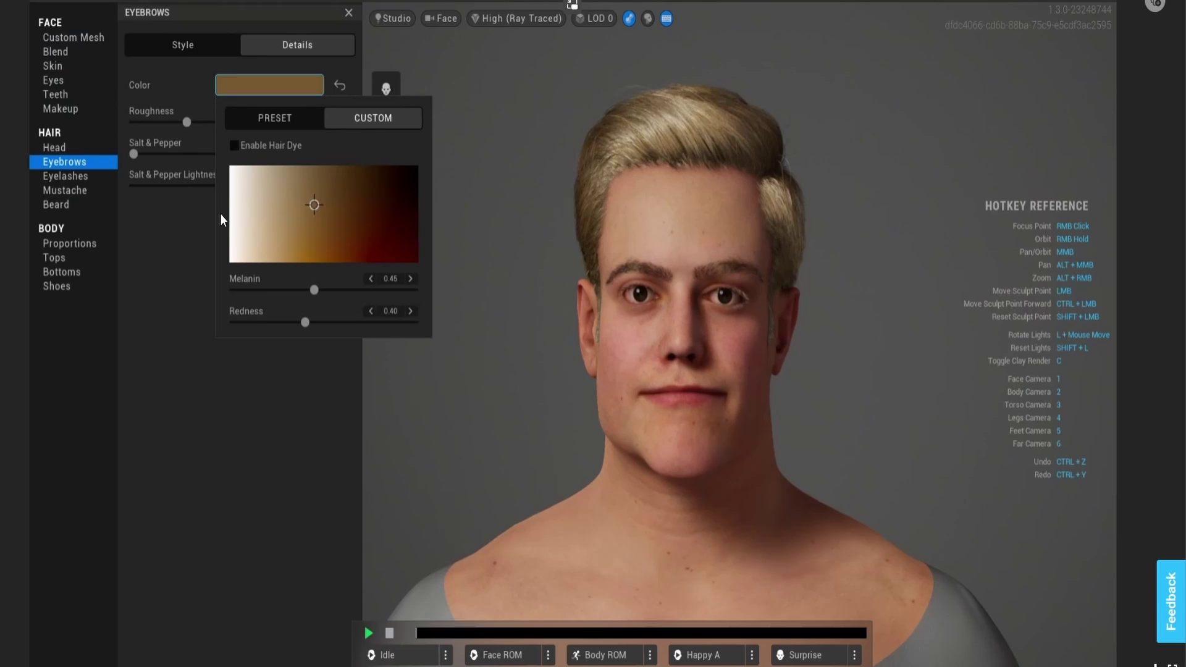
Finish the eyebrow colour and try the Stubble Mustache on the face.
{"action": "left_click", "coordinate": [153, 280]}
{"action": "left_click", "coordinate": [71, 190]}
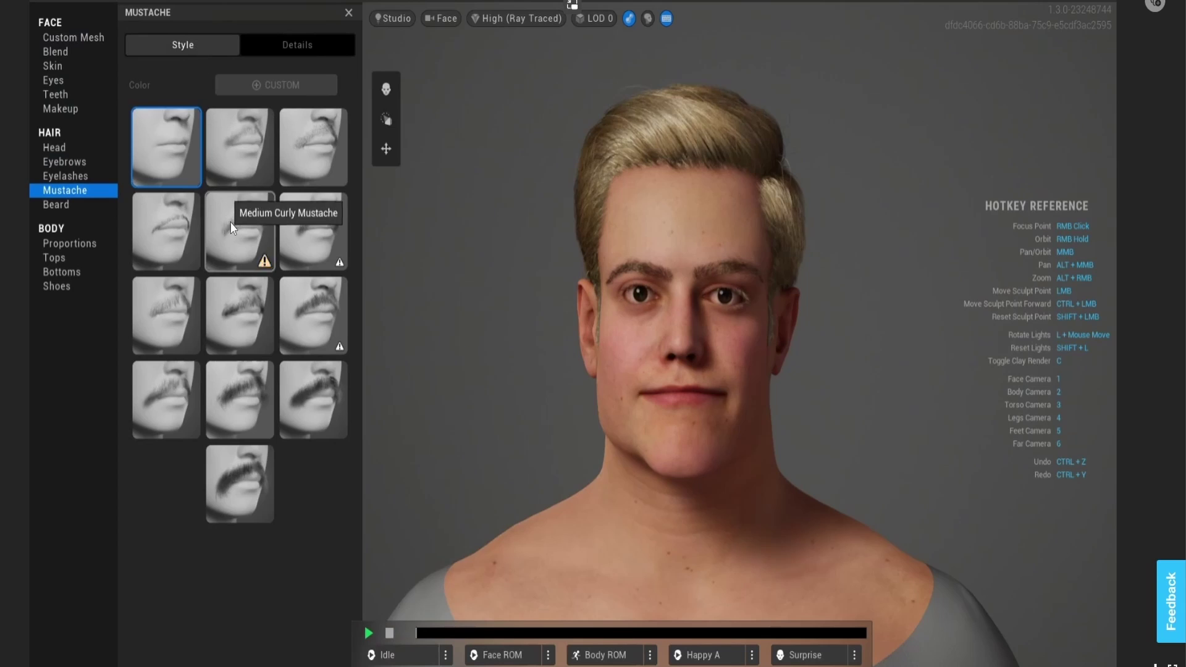
{"action": "left_click", "coordinate": [244, 168]}
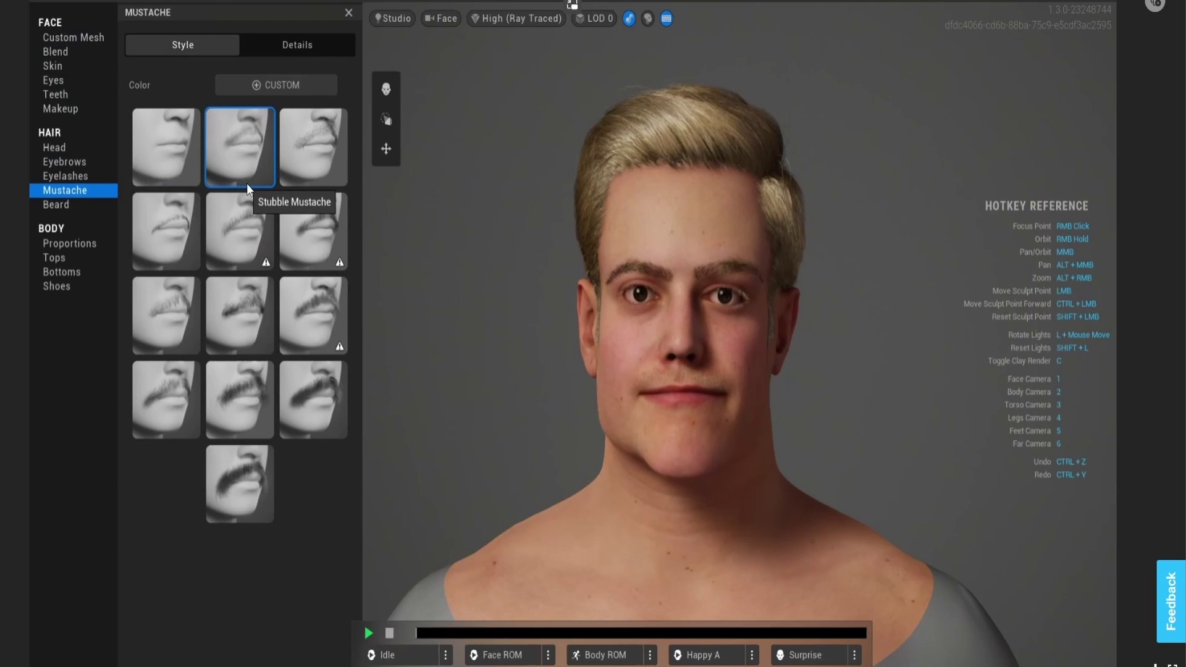
{"action": "mouse_move", "coordinate": [267, 264]}
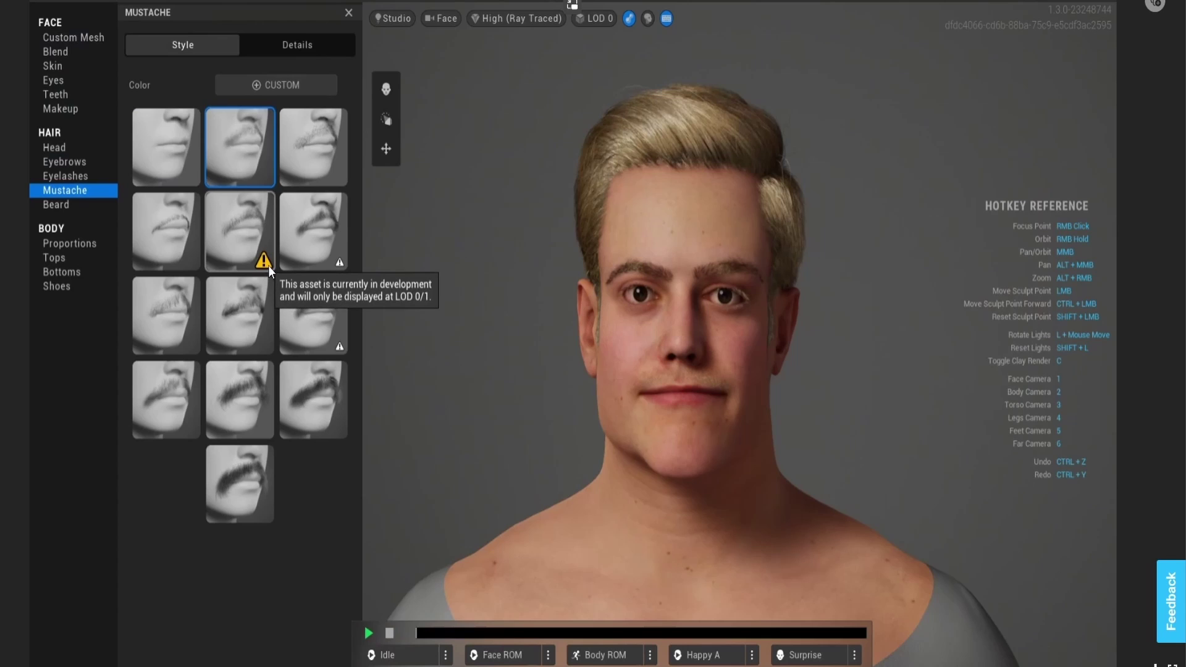
Try the Pencil Thin Beard, keep the brown beard colour, then apply the Short Full Beard.
{"action": "left_click", "coordinate": [85, 206]}
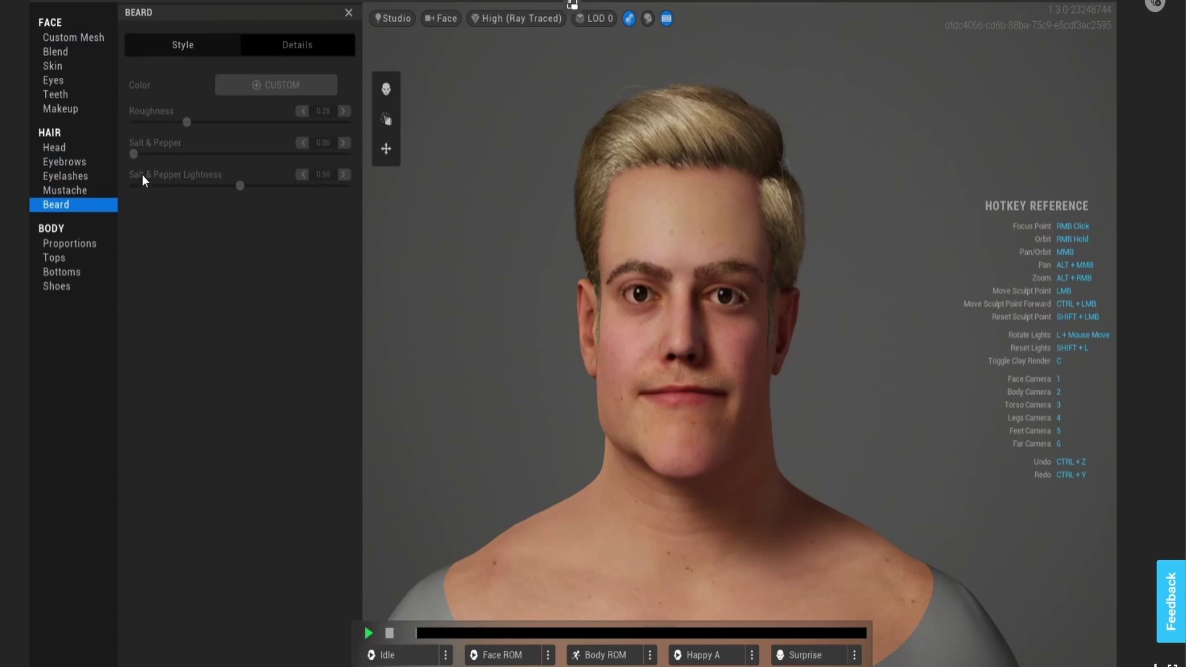
{"action": "left_click", "coordinate": [176, 49]}
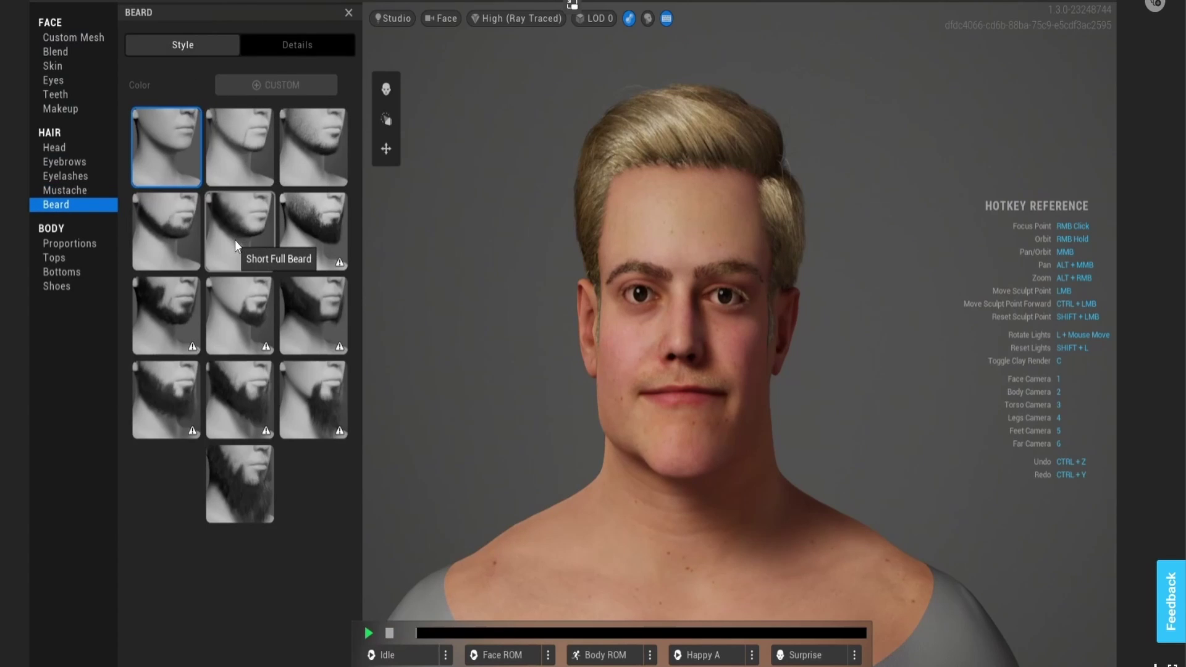
{"action": "left_click", "coordinate": [243, 166]}
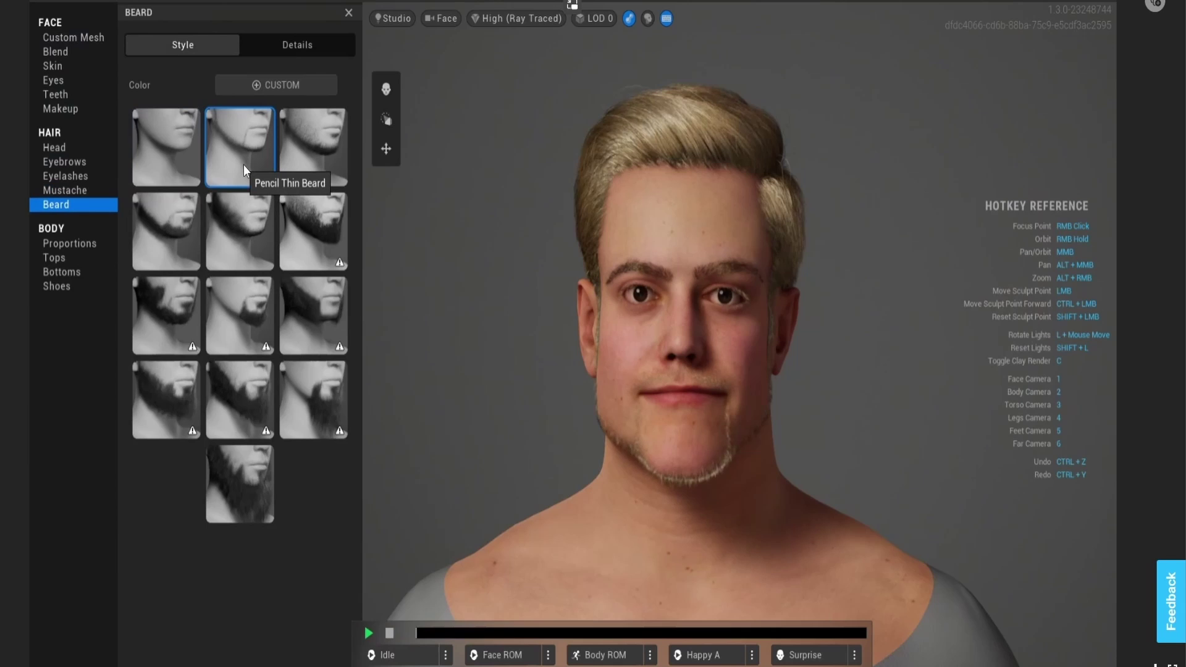
{"action": "left_click", "coordinate": [285, 49]}
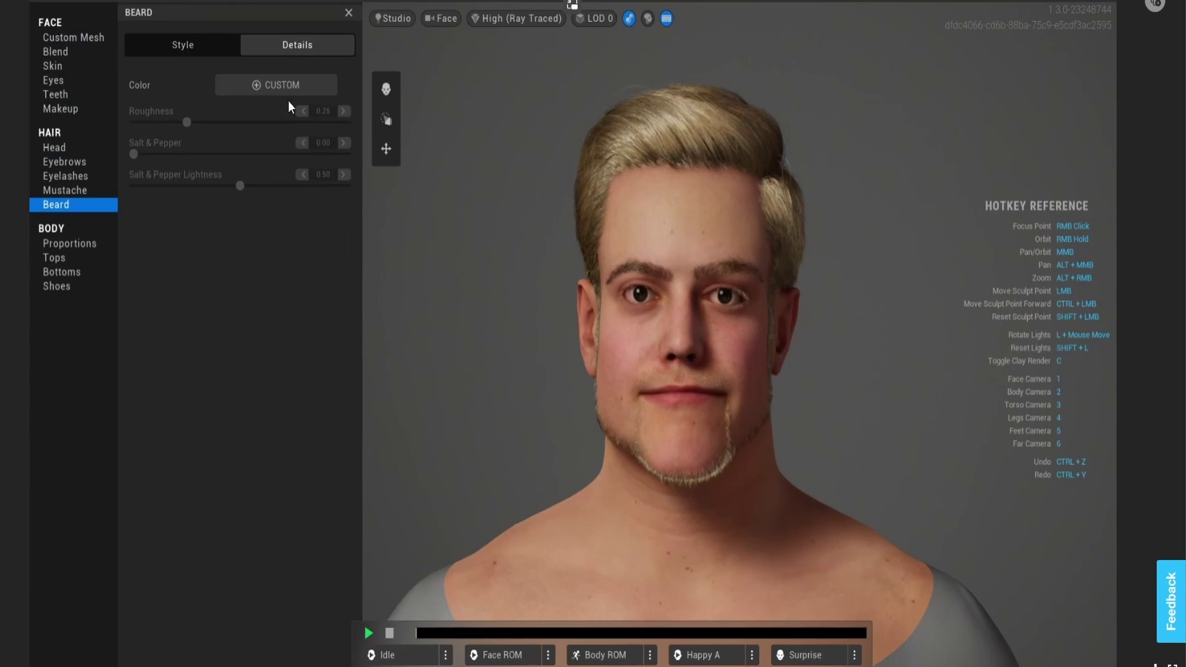
{"action": "left_click", "coordinate": [225, 87]}
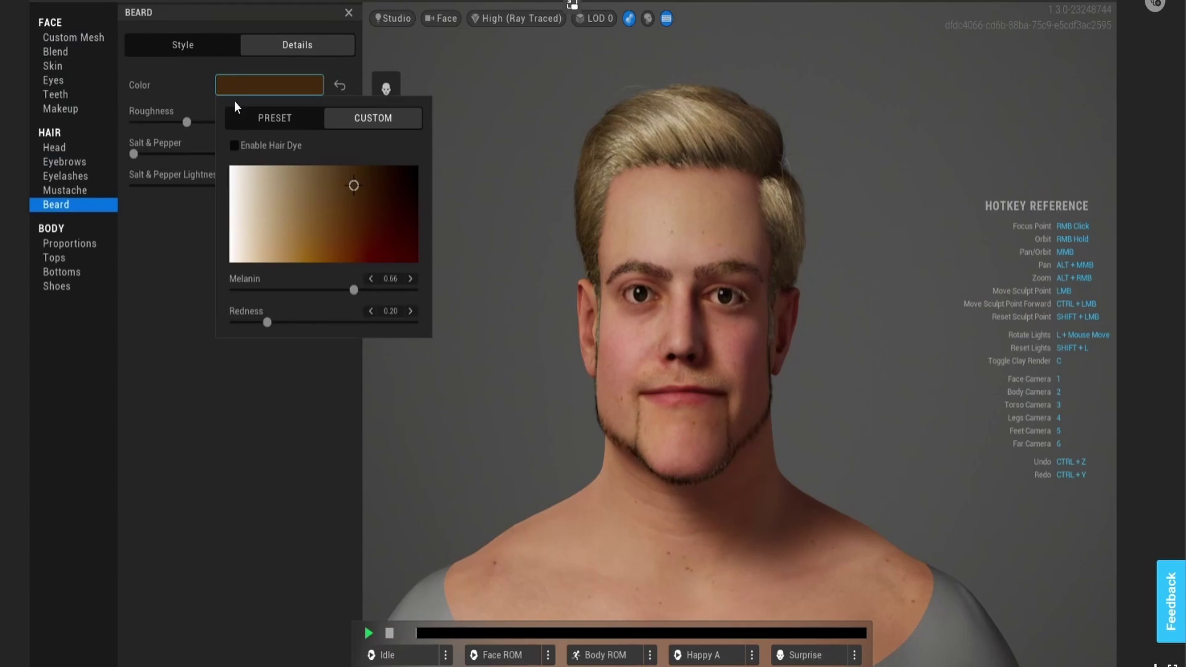
{"action": "left_click", "coordinate": [183, 220]}
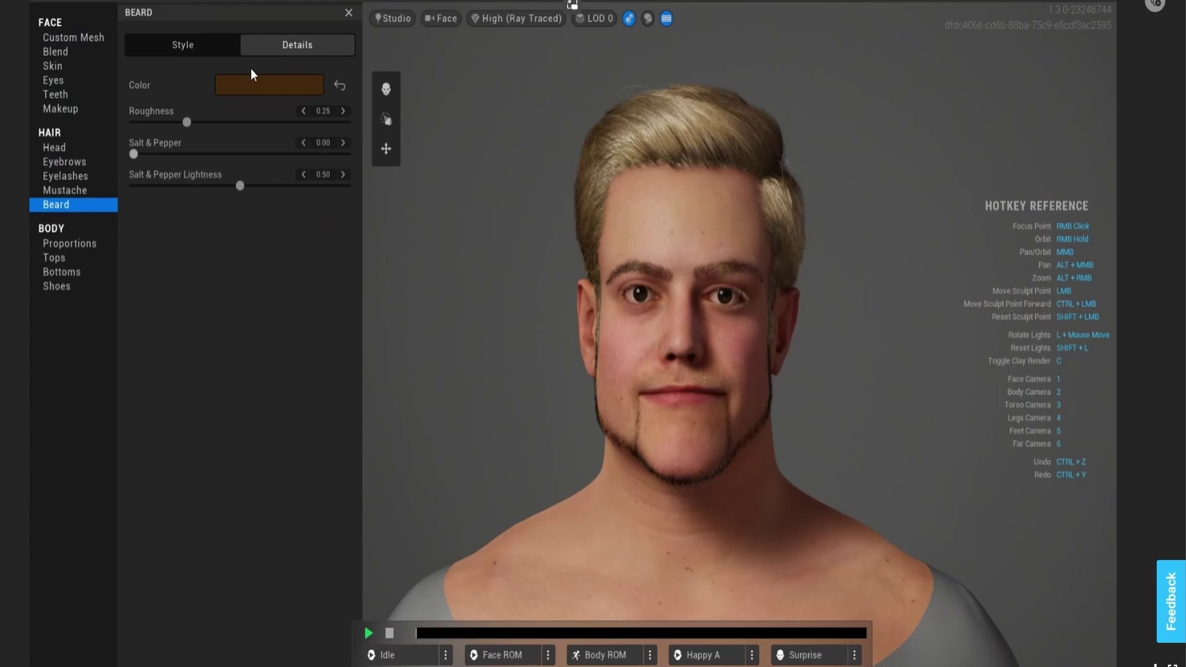
{"action": "left_click", "coordinate": [228, 46]}
{"action": "left_click", "coordinate": [233, 239]}
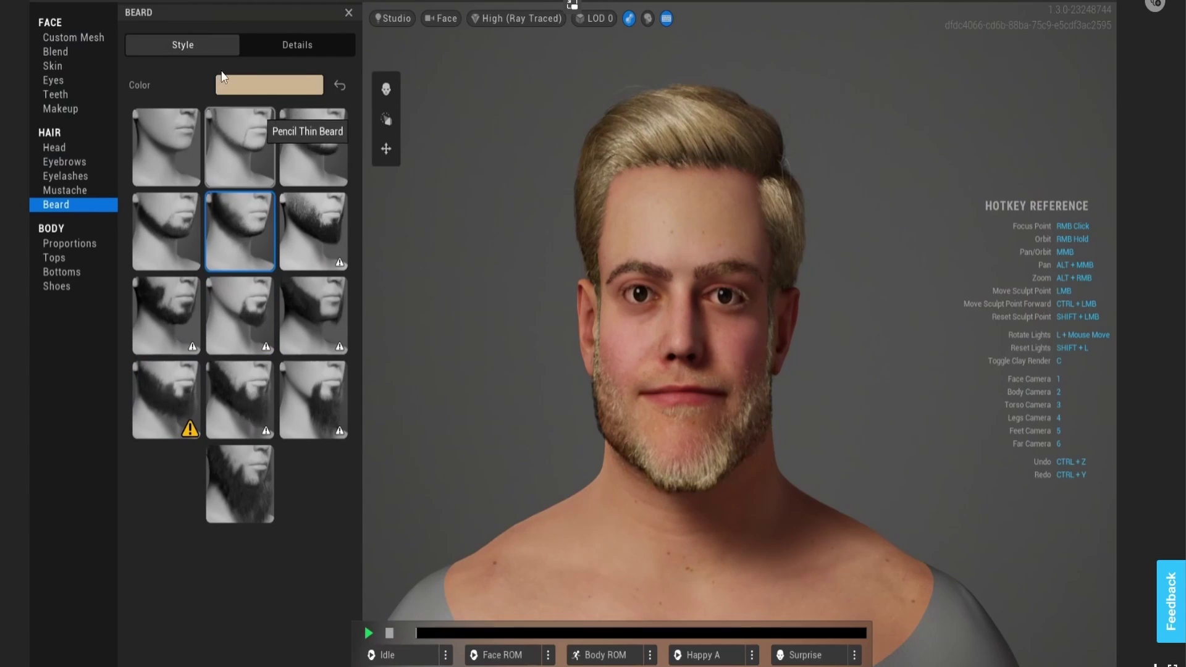
Replace the mustache with the Medium Curly Mustache.
{"action": "left_click", "coordinate": [76, 191]}
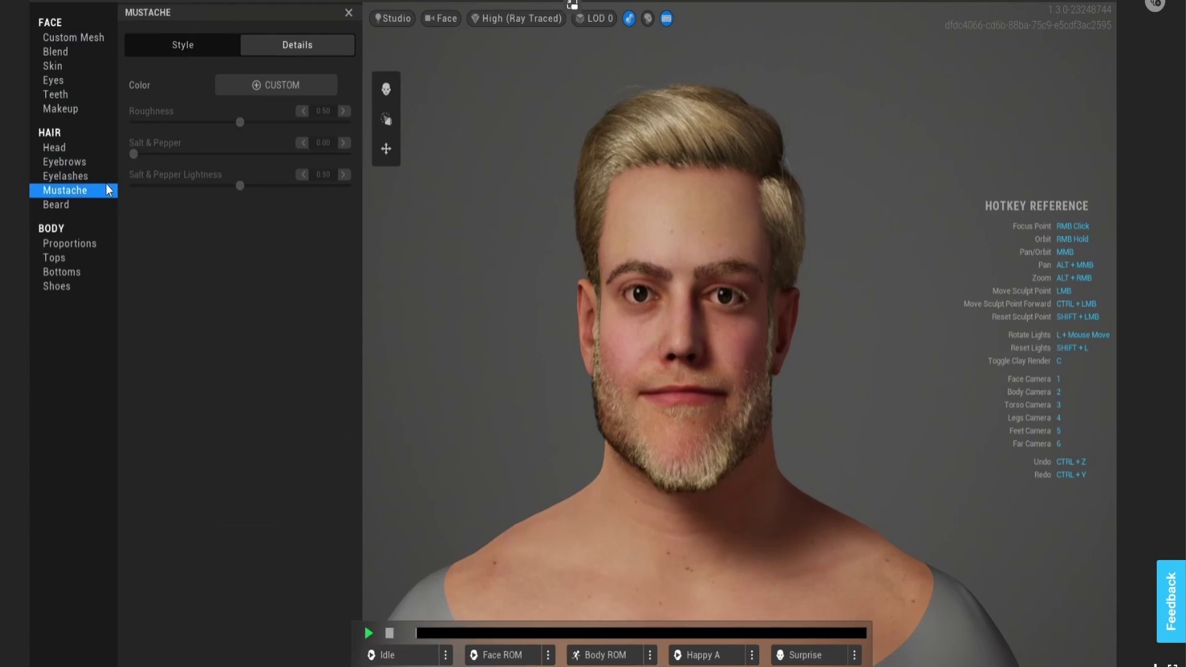
{"action": "left_click", "coordinate": [202, 42]}
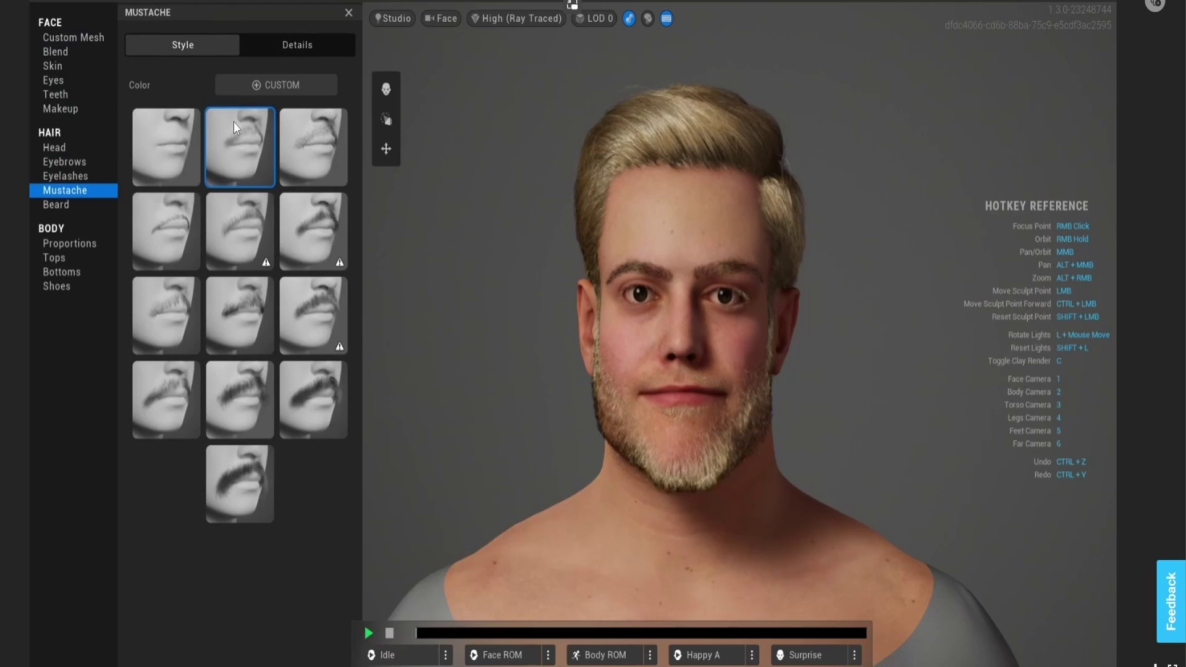
{"action": "left_click", "coordinate": [224, 236]}
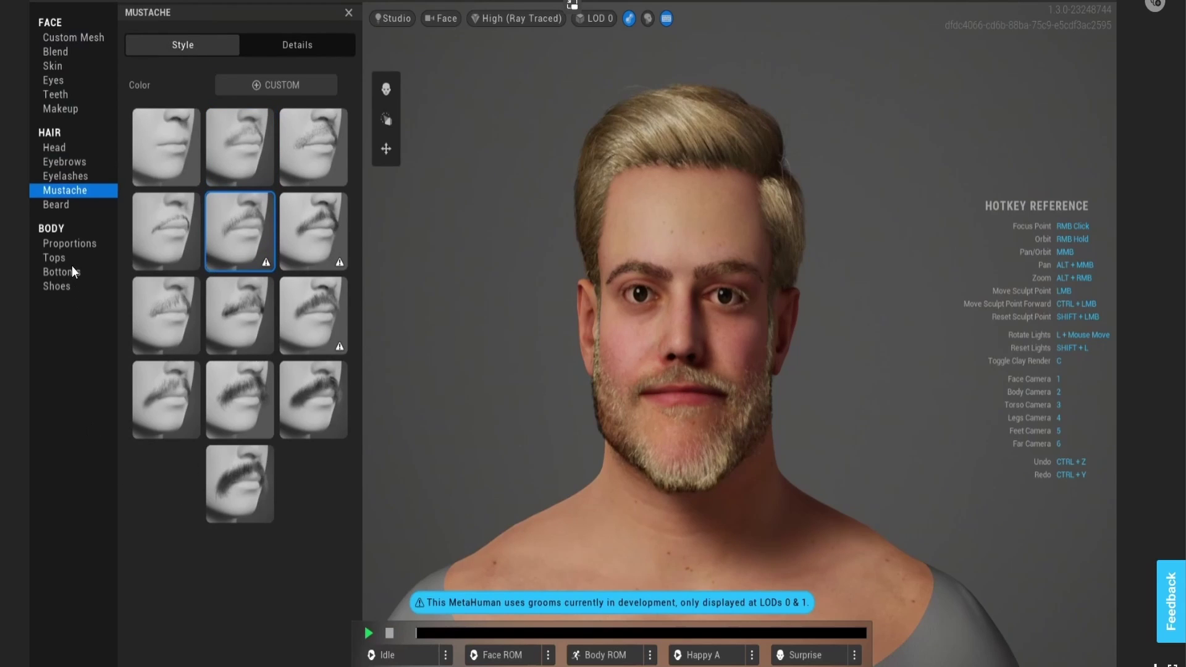
{"action": "left_click", "coordinate": [63, 204]}
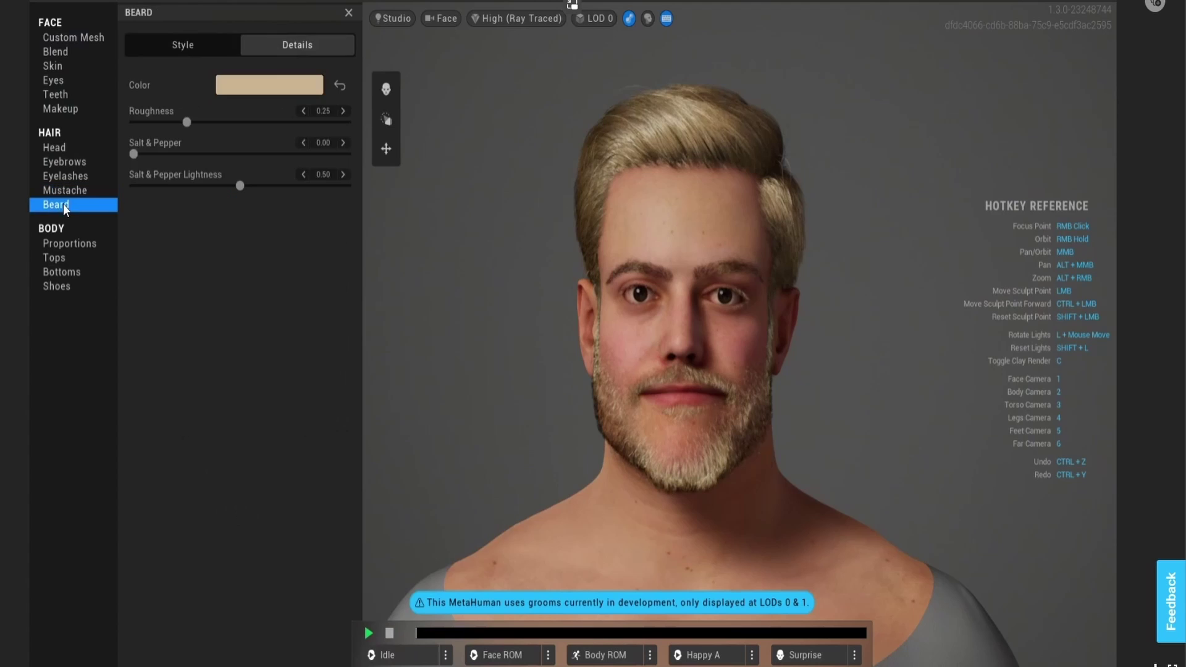
Dress the character in slim jeans.
{"action": "left_click", "coordinate": [66, 250]}
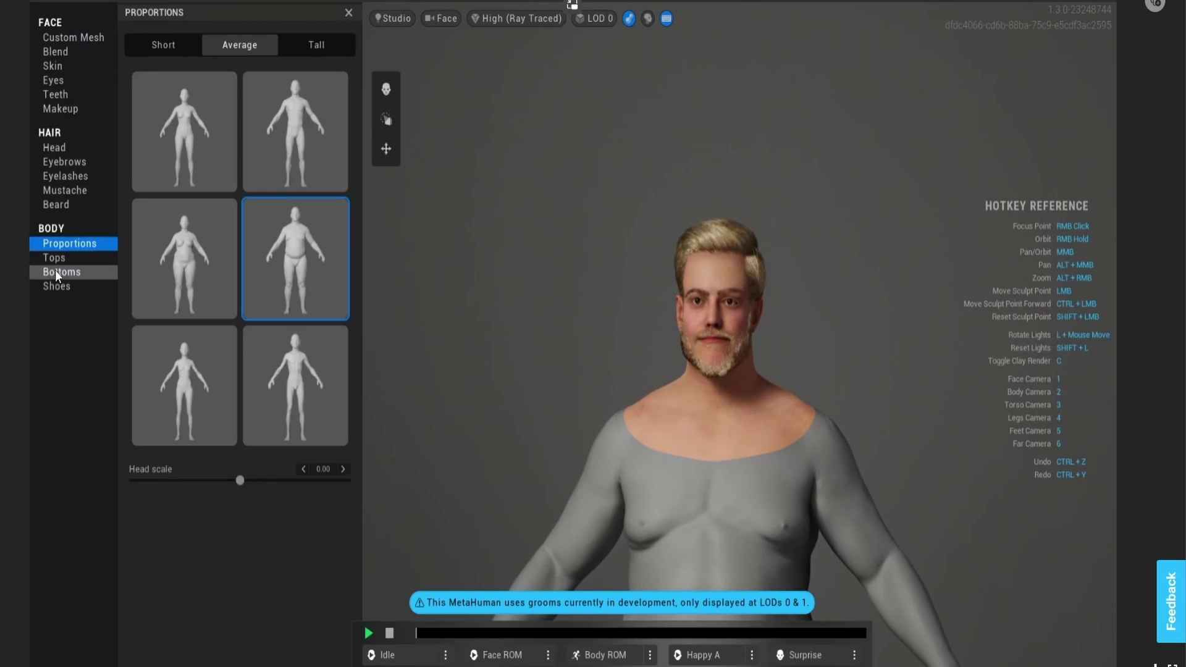
{"action": "left_click", "coordinate": [56, 273]}
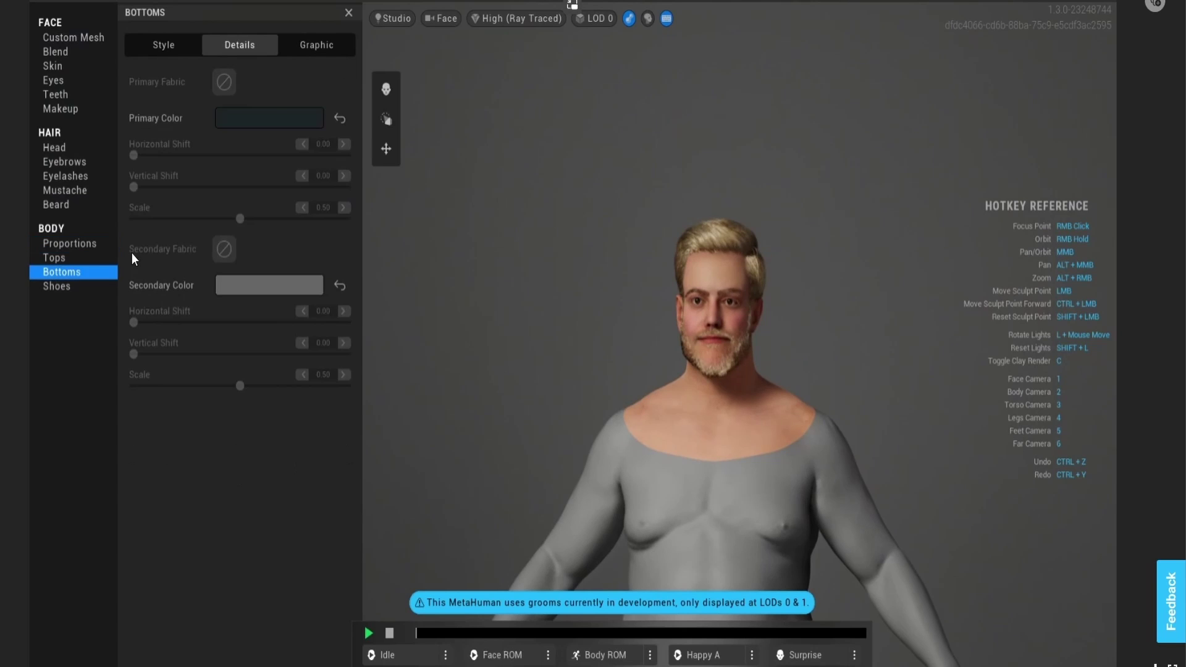
{"action": "left_click", "coordinate": [180, 44]}
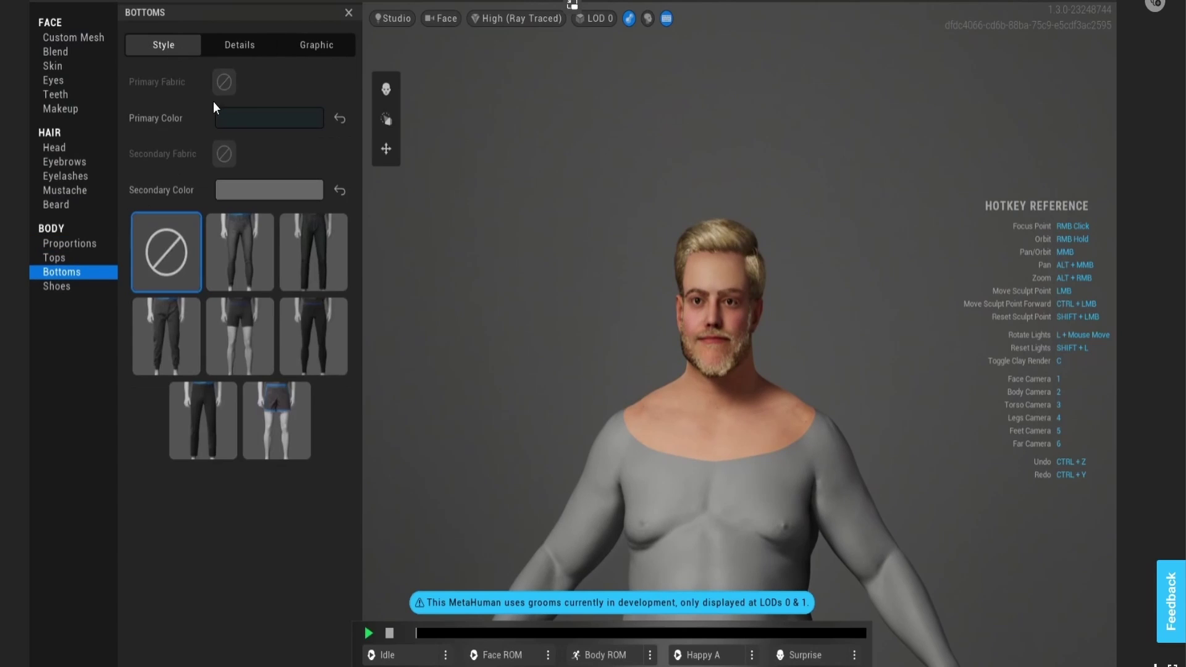
{"action": "left_click", "coordinate": [240, 277]}
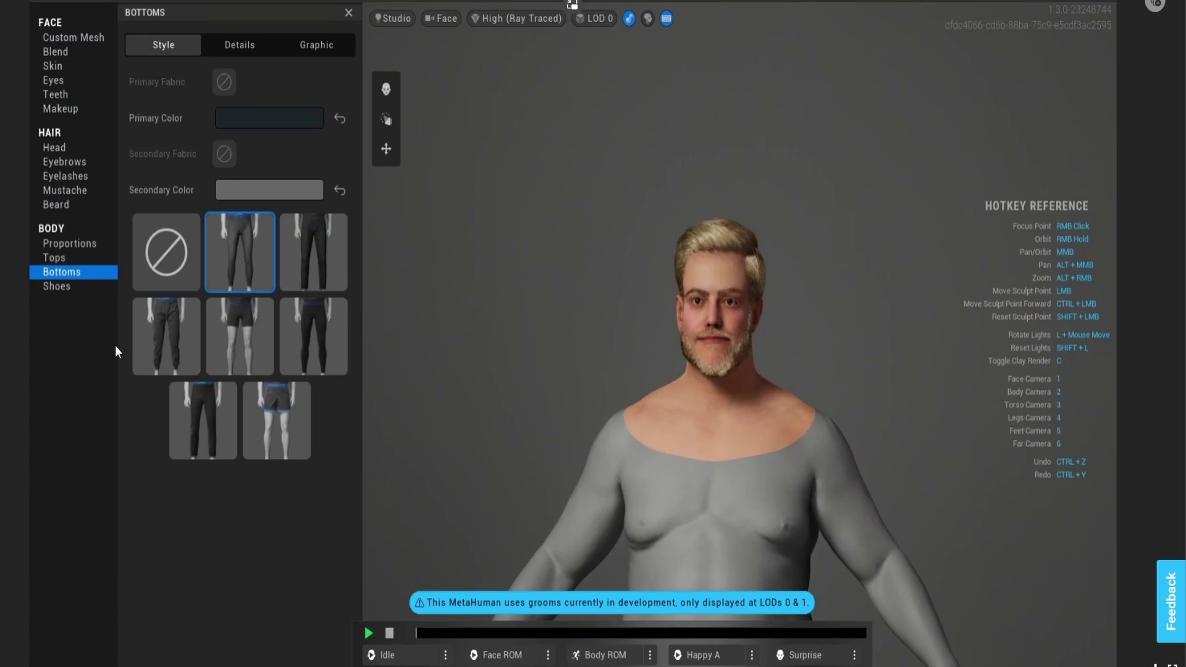
Shrink the character's head scale slightly in the body proportions.
{"action": "left_click", "coordinate": [51, 257]}
{"action": "left_click", "coordinate": [66, 244]}
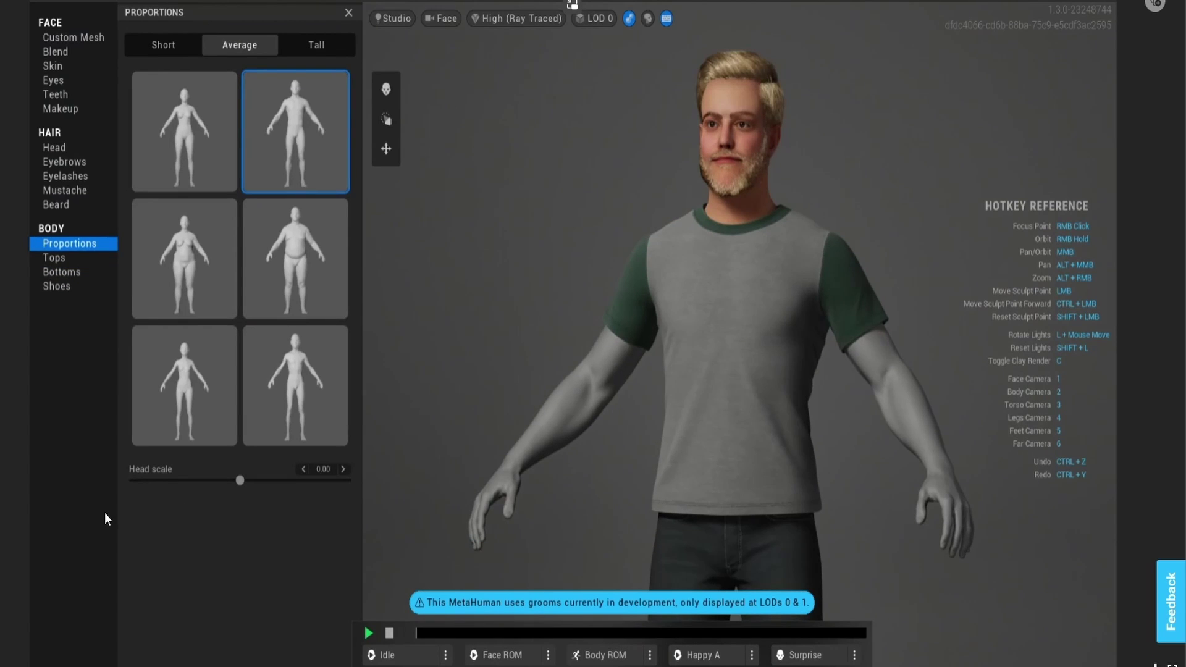
{"action": "left_click_drag", "start_coordinate": [235, 477], "coordinate": [204, 486]}
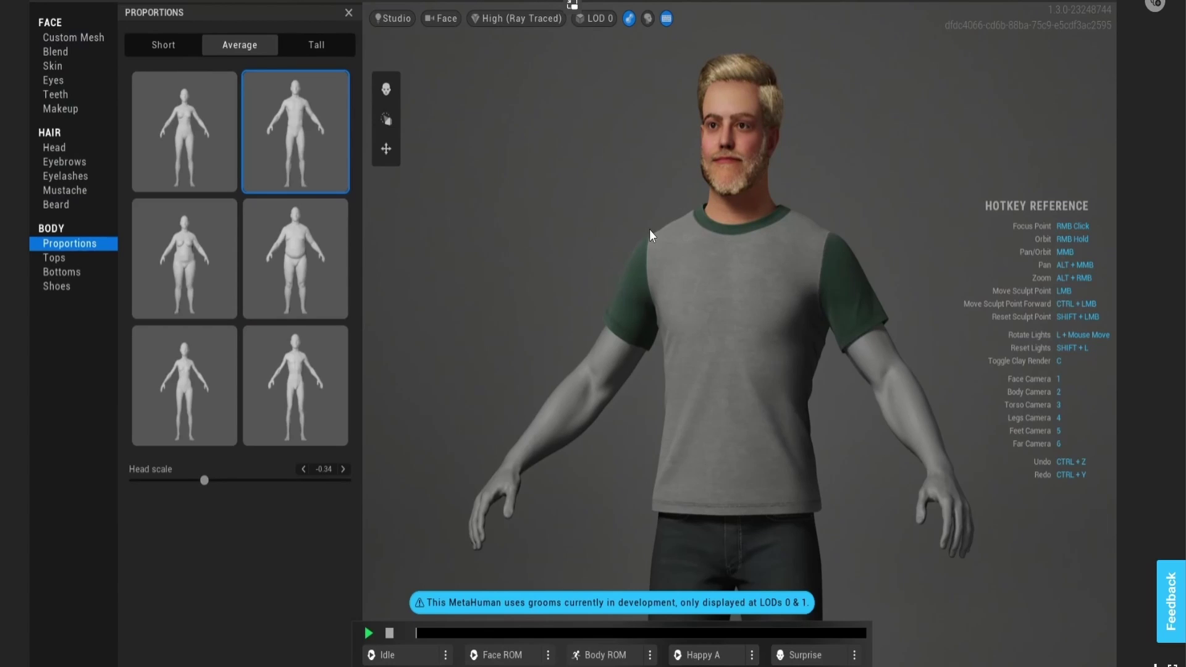
Orbit around the character to inspect its side, then reframe on a head close-up.
{"action": "right_click_drag", "start_coordinate": [635, 233], "coordinate": [797, 238]}
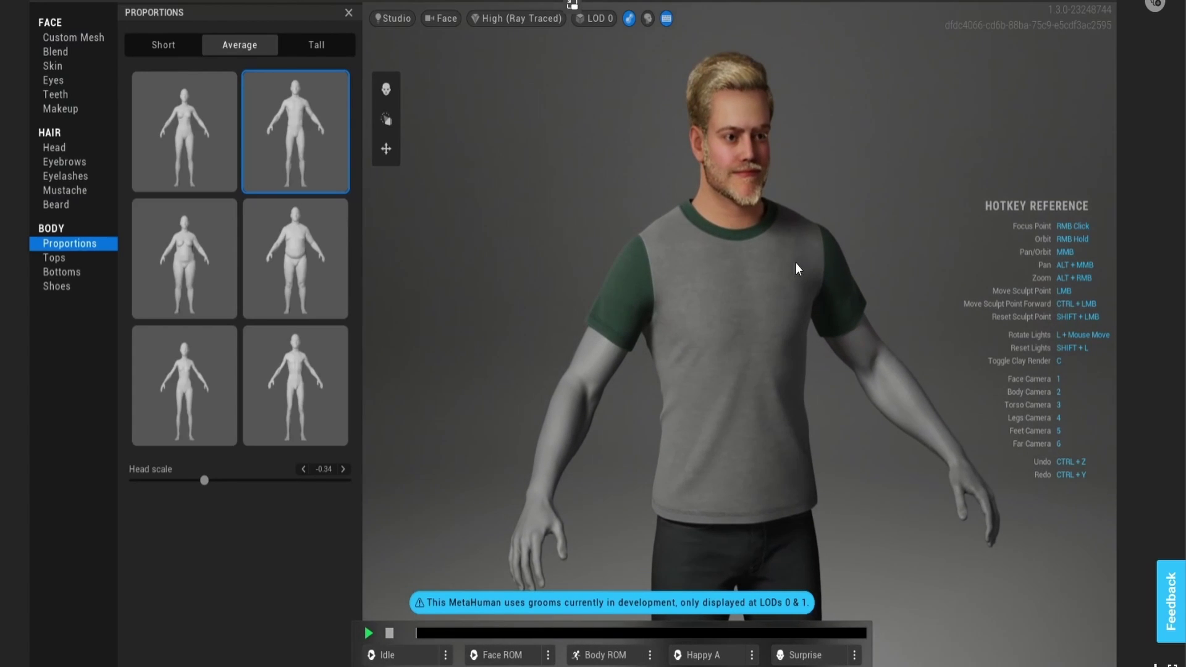
{"action": "scroll", "coordinate": [773, 287], "scroll_direction": "down", "scroll_amount": 2}
{"action": "right_click_drag", "start_coordinate": [801, 374], "coordinate": [569, 352]}
{"action": "right_click_drag", "start_coordinate": [776, 346], "coordinate": [880, 342]}
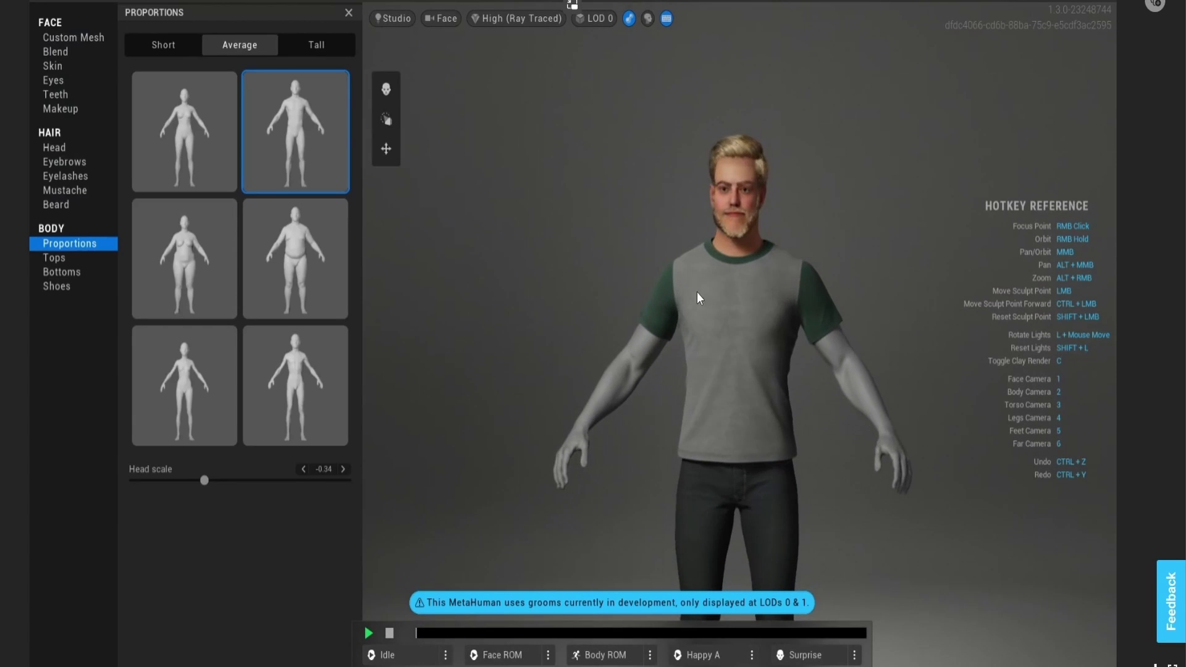
{"action": "right_click_drag", "start_coordinate": [624, 296], "coordinate": [792, 291]}
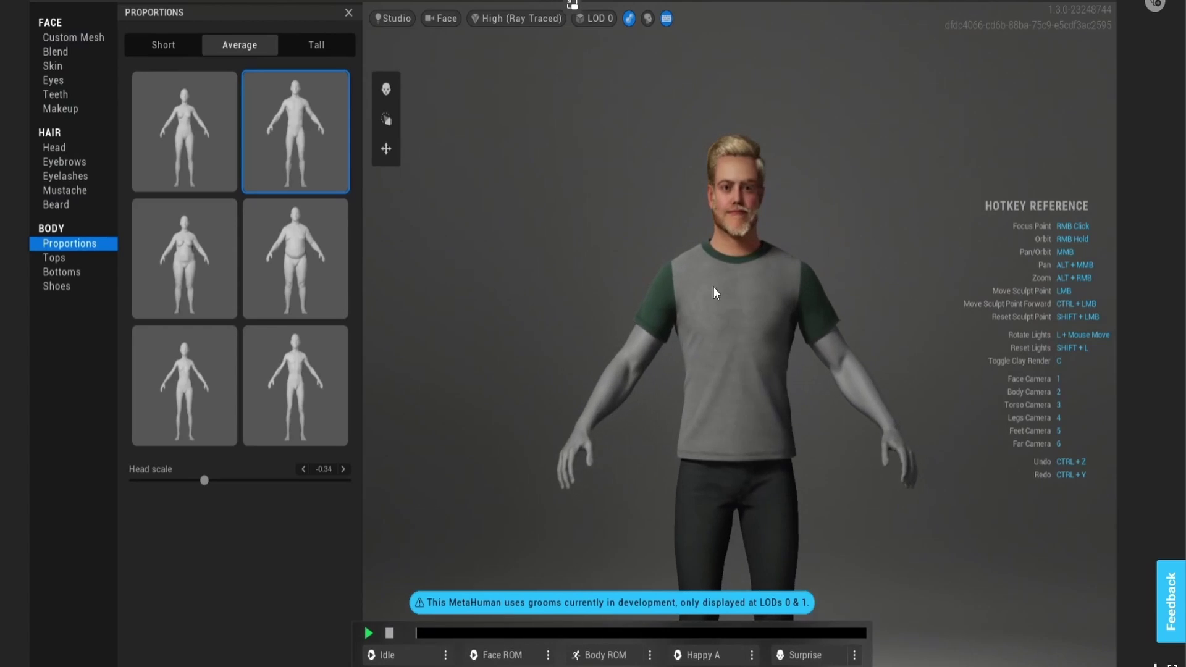
{"action": "key", "text": "3"}
{"action": "key", "text": "1"}
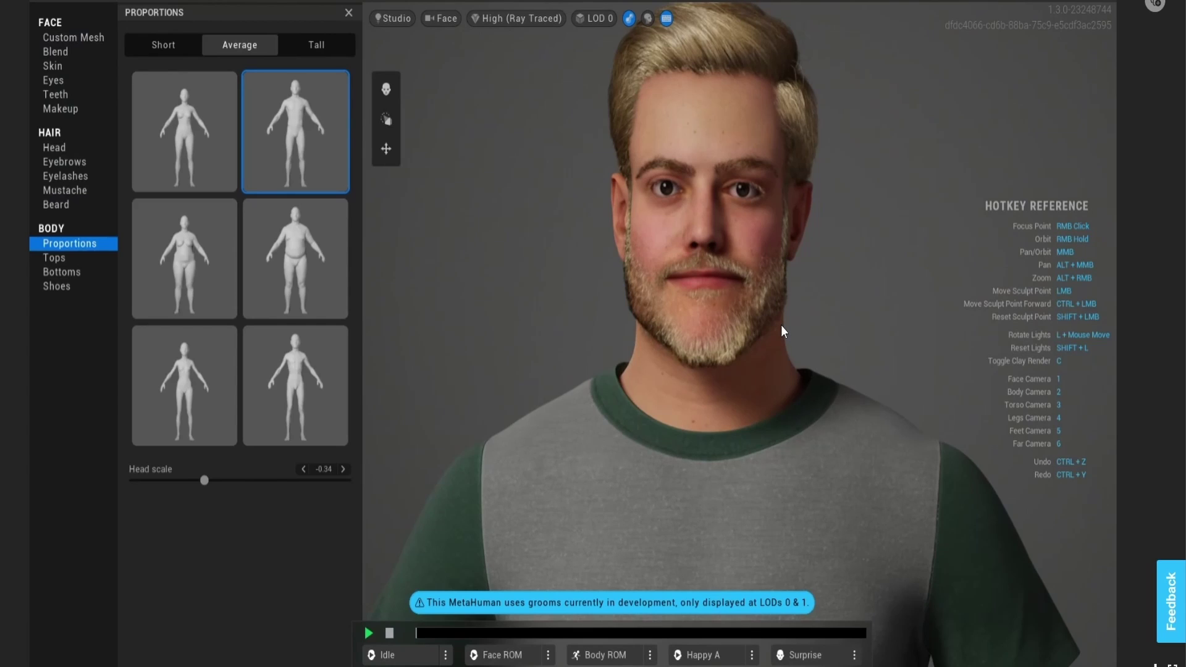
Bring up the Bottoms clothing settings, then move on to Shoes.
{"action": "scroll", "coordinate": [688, 197], "scroll_direction": "up", "scroll_amount": 2}
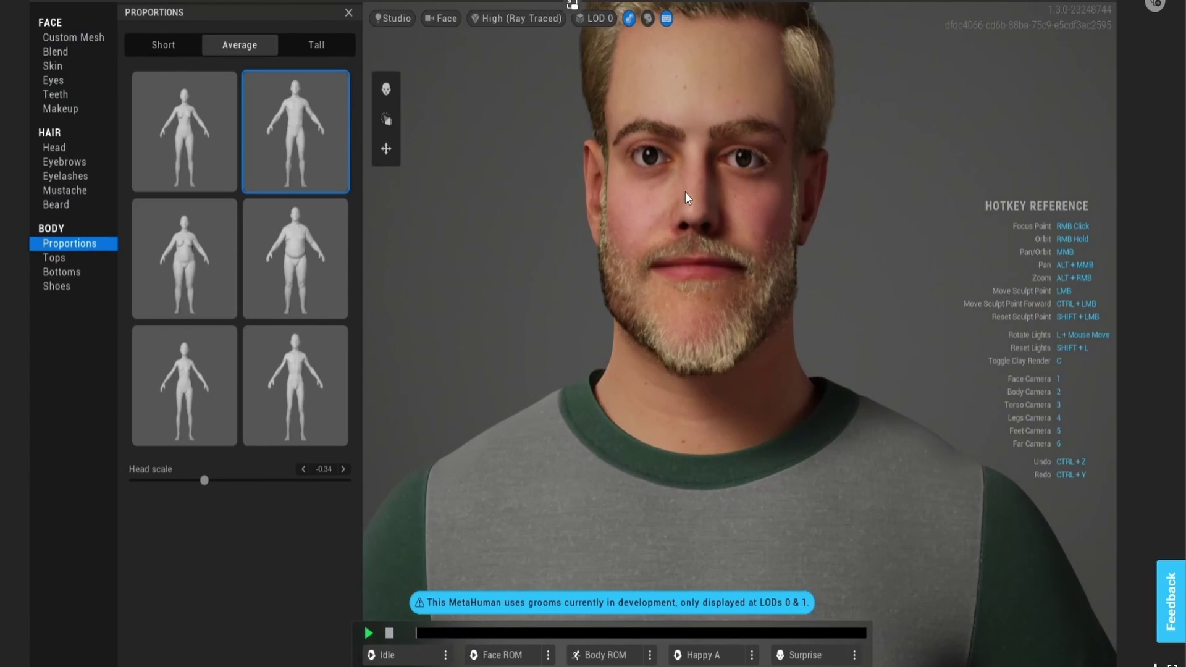
{"action": "scroll", "coordinate": [689, 194], "scroll_direction": "down", "scroll_amount": 2}
{"action": "scroll", "coordinate": [758, 174], "scroll_direction": "down", "scroll_amount": 3}
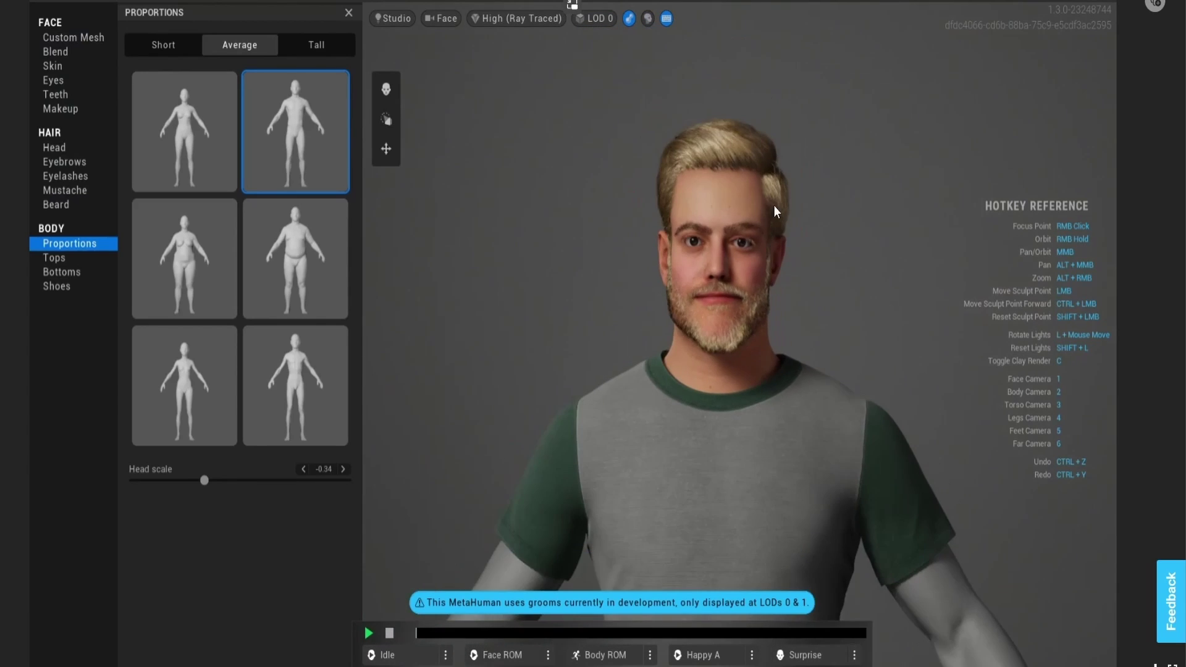
{"action": "scroll", "coordinate": [817, 313], "scroll_direction": "down", "scroll_amount": 2}
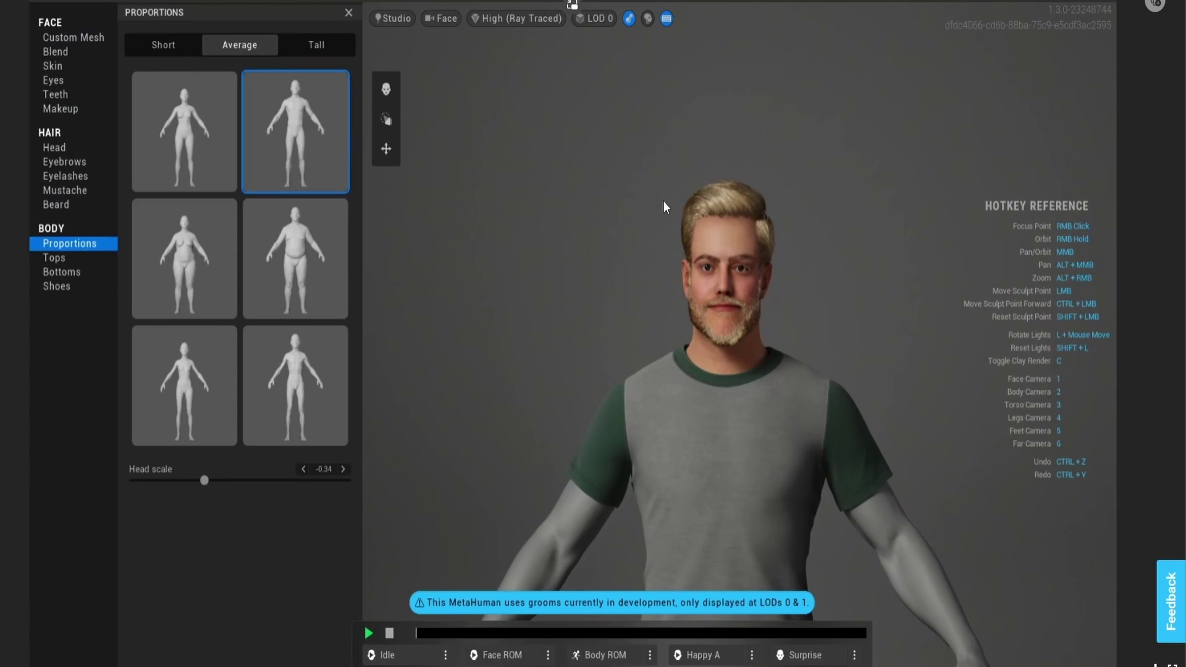
{"action": "scroll", "coordinate": [665, 206], "scroll_direction": "down", "scroll_amount": 1}
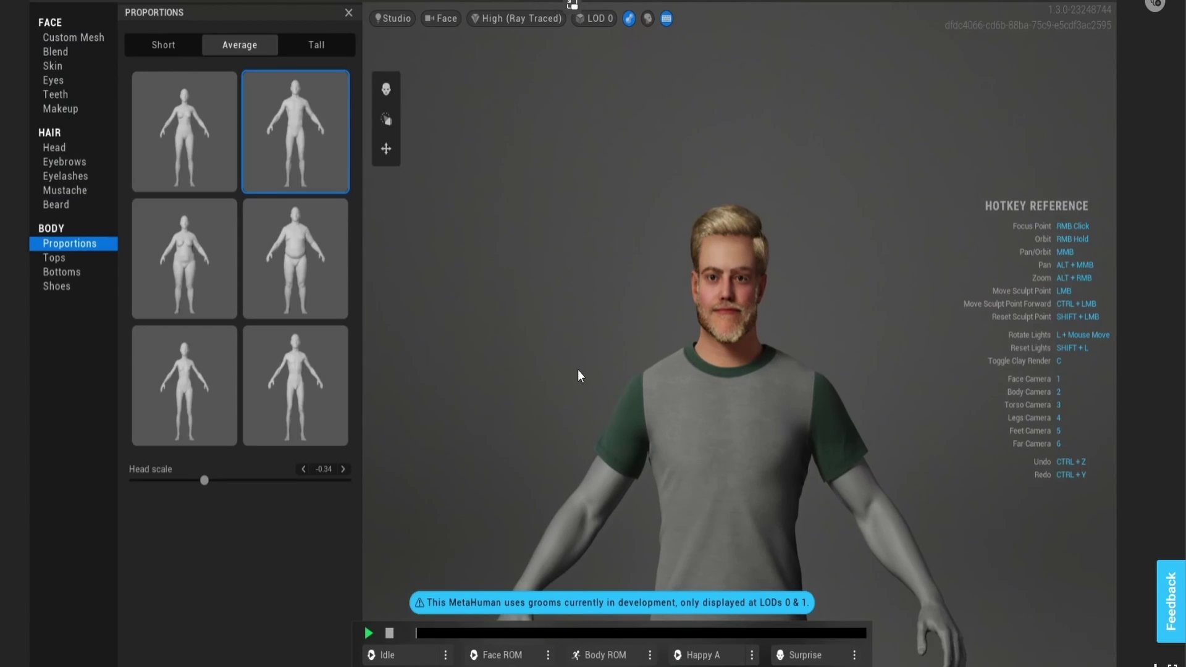
{"action": "left_click", "coordinate": [67, 275]}
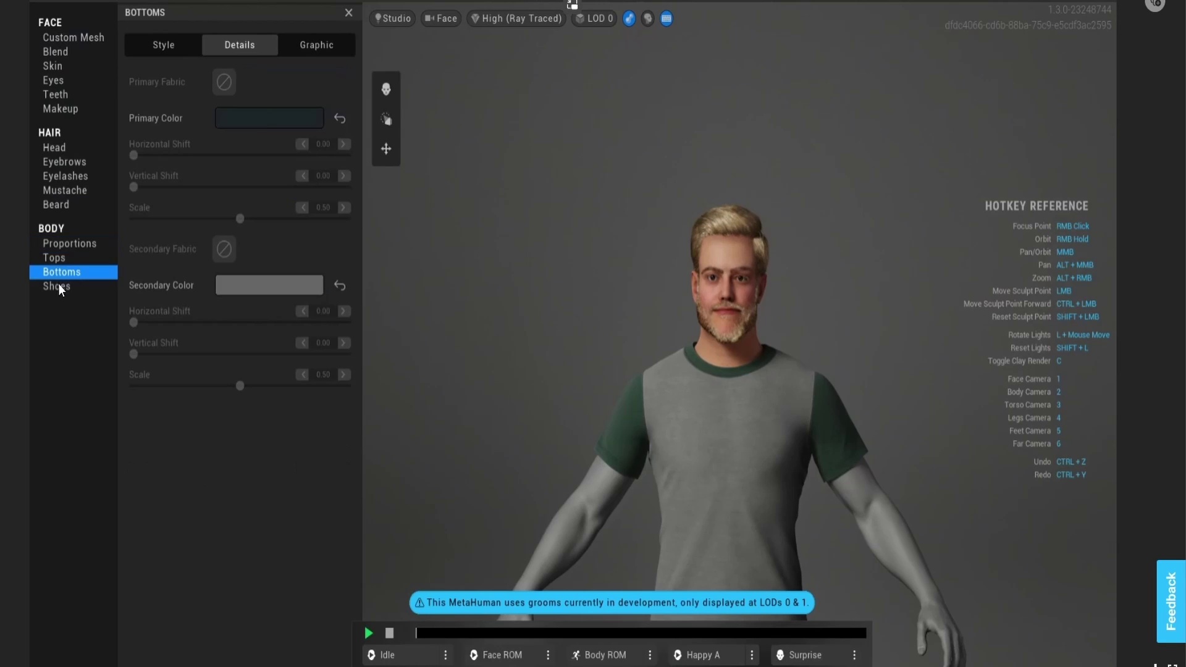
{"action": "left_click", "coordinate": [69, 286]}
Browse the shoe styles, then download the blond bearded MetaHuman in Bridge.
{"action": "left_click", "coordinate": [162, 53]}
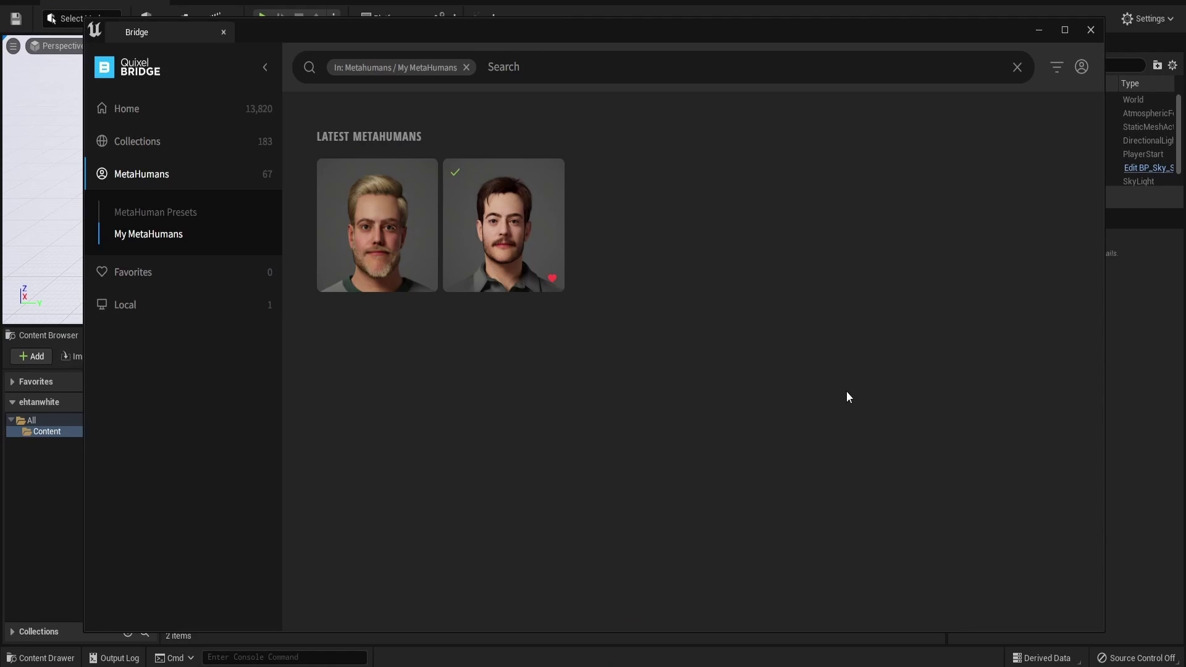
{"action": "mouse_move", "coordinate": [369, 216]}
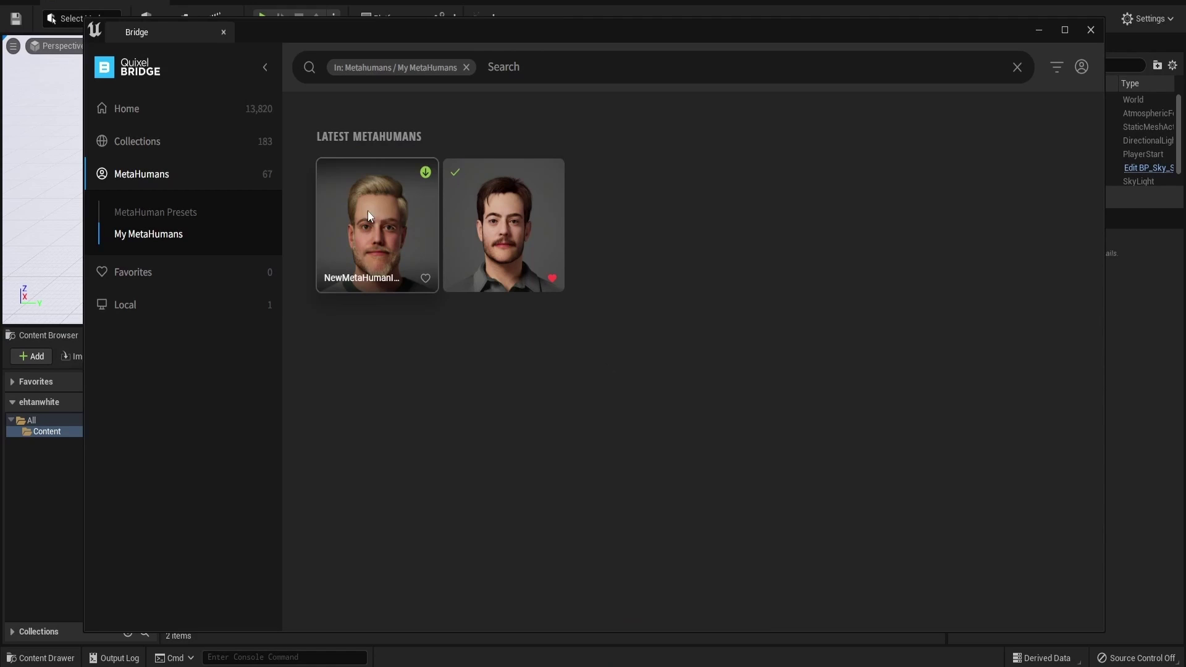
{"action": "left_click", "coordinate": [421, 172]}
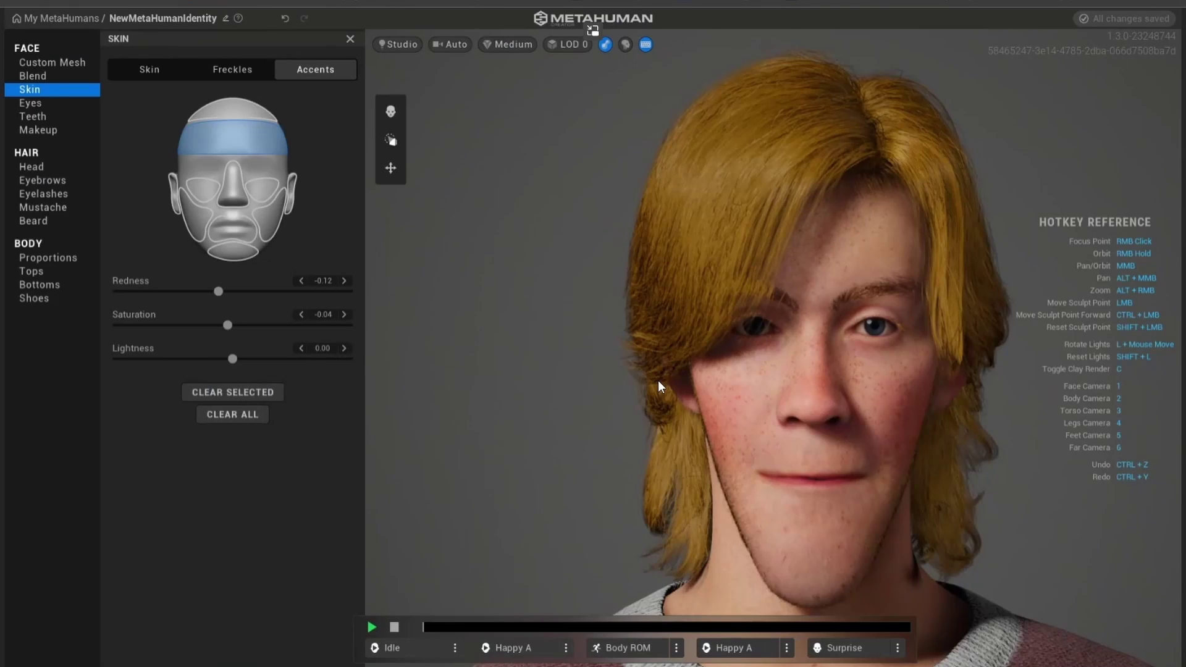
Play the preview animation on the long-haired character.
{"action": "left_click", "coordinate": [373, 627]}
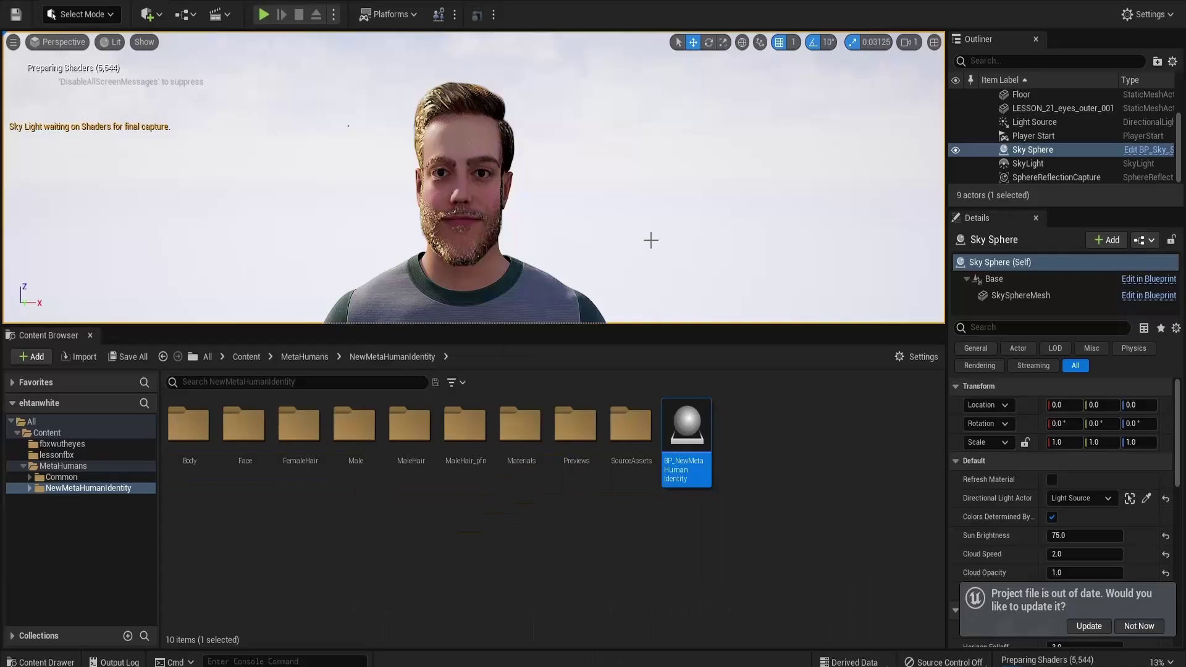
Select the placed BP_NewMetaHumanIdentity and export it with File > Export Selected.
{"action": "scroll", "coordinate": [650, 240], "scroll_direction": "down", "scroll_amount": 3}
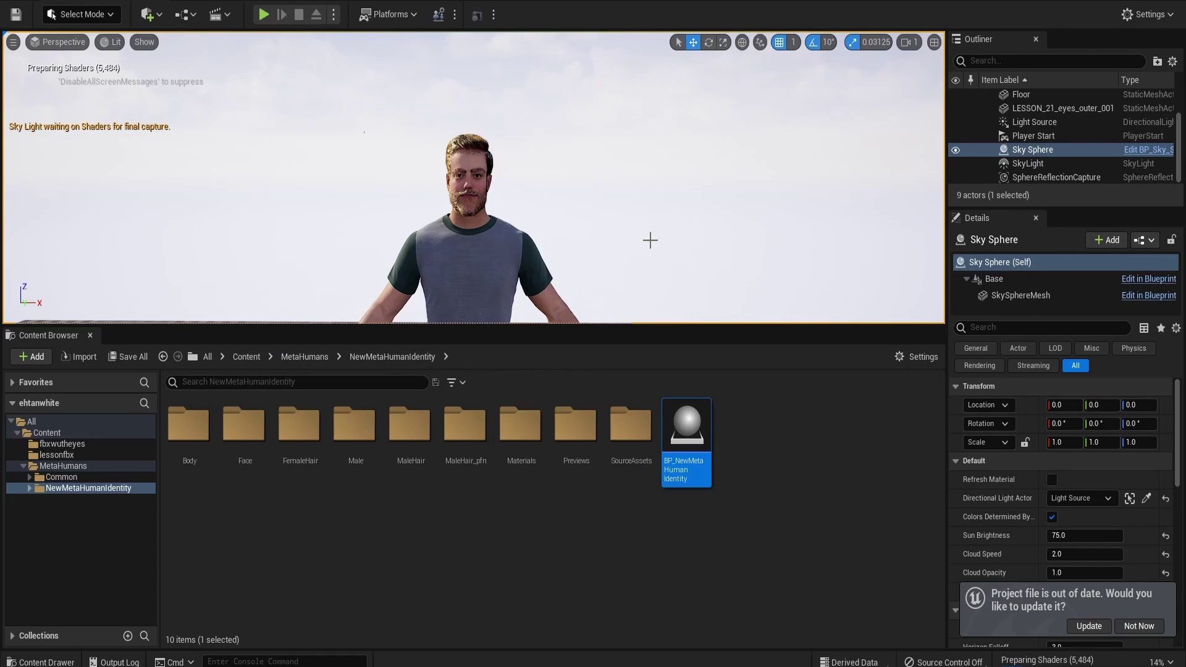
{"action": "scroll", "coordinate": [517, 151], "scroll_direction": "up", "scroll_amount": 3}
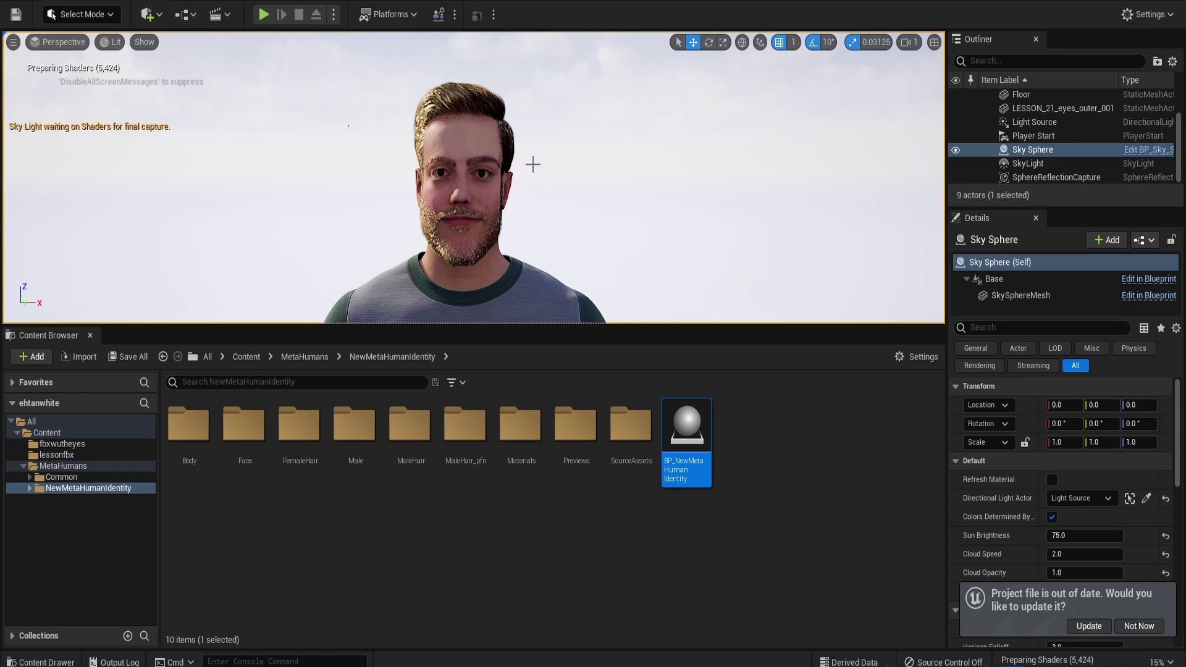
{"action": "scroll", "coordinate": [546, 159], "scroll_direction": "down", "scroll_amount": 3}
{"action": "scroll", "coordinate": [546, 159], "scroll_direction": "up", "scroll_amount": 3}
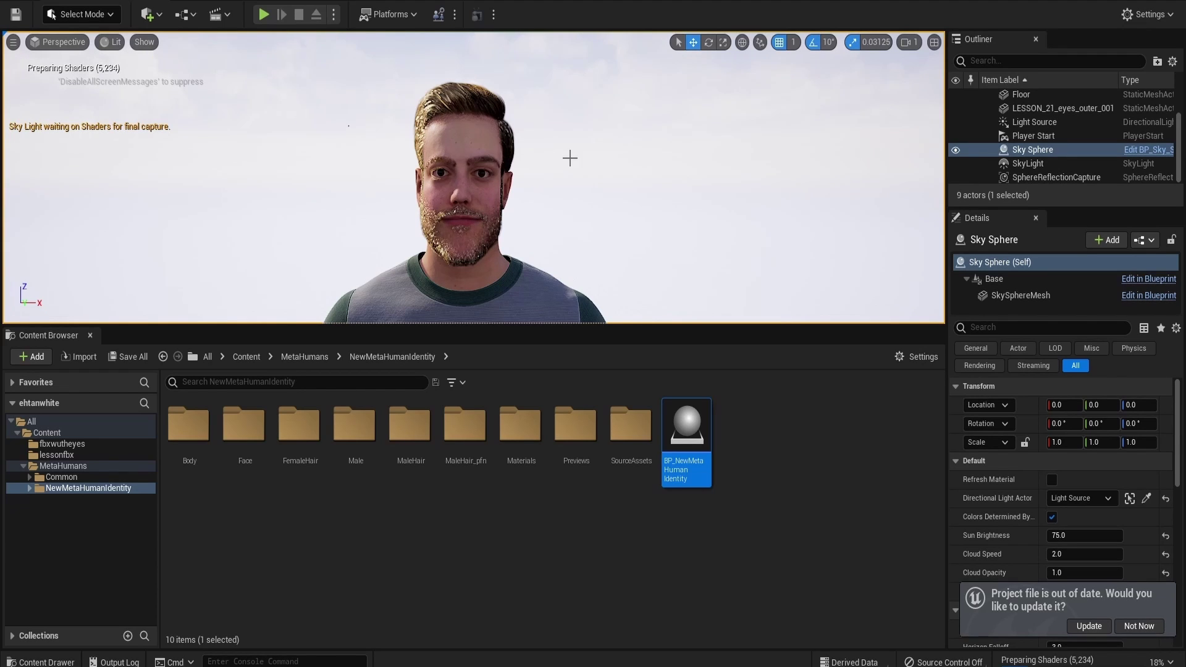
{"action": "scroll", "coordinate": [556, 161], "scroll_direction": "down", "scroll_amount": 5}
{"action": "left_click", "coordinate": [498, 283]}
{"action": "scroll", "coordinate": [650, 281], "scroll_direction": "down", "scroll_amount": 5}
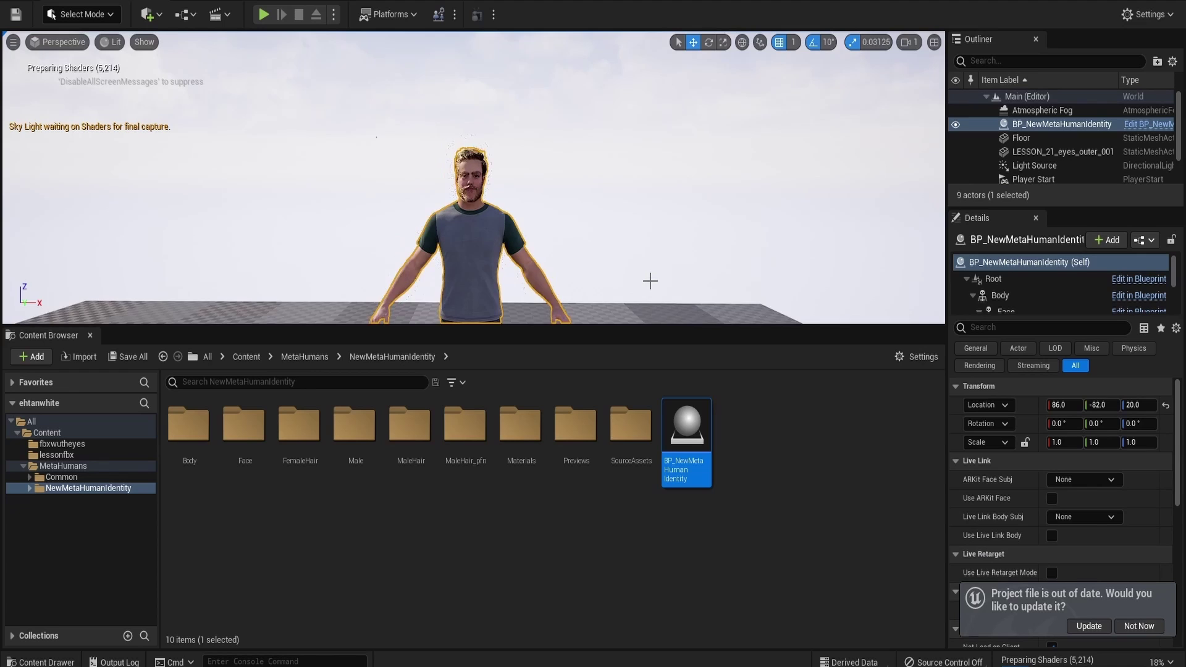
{"action": "scroll", "coordinate": [570, 204], "scroll_direction": "up", "scroll_amount": 2}
{"action": "right_click", "coordinate": [570, 204]}
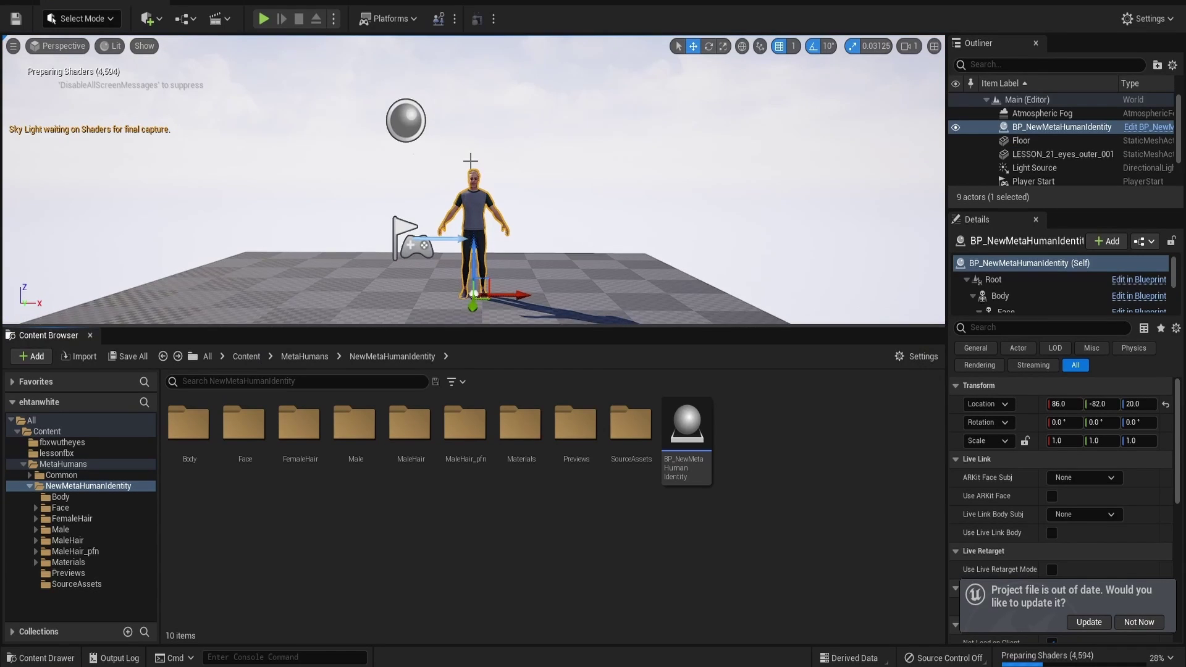
{"action": "left_click", "coordinate": [62, 2]}
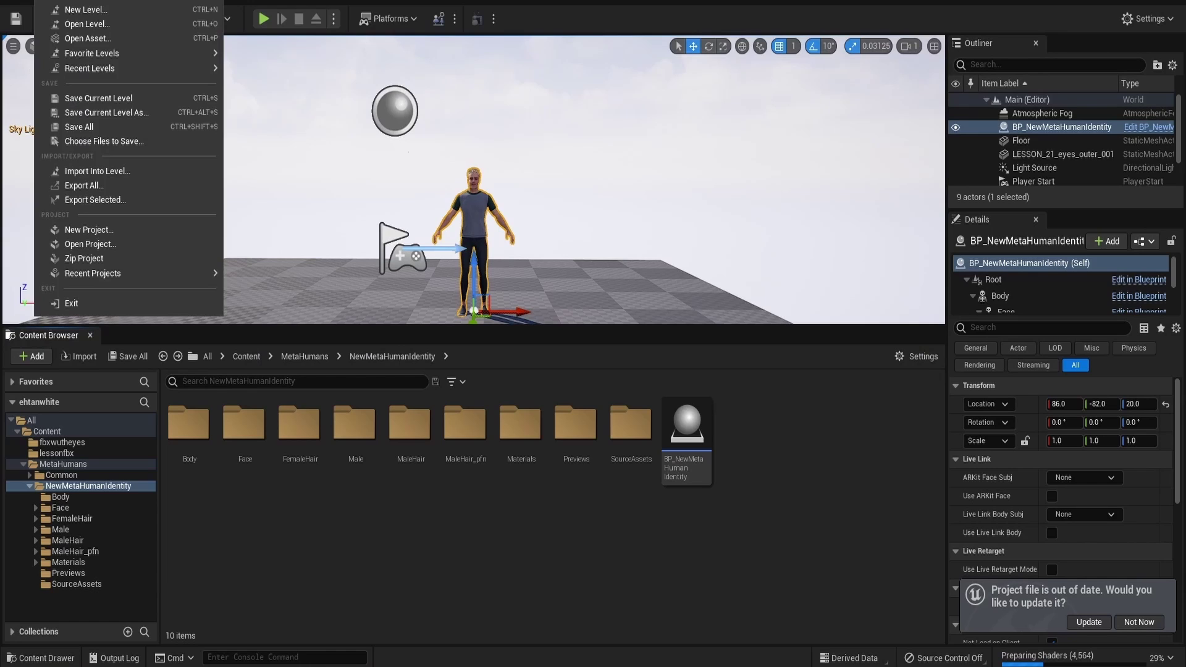
{"action": "left_click", "coordinate": [88, 200]}
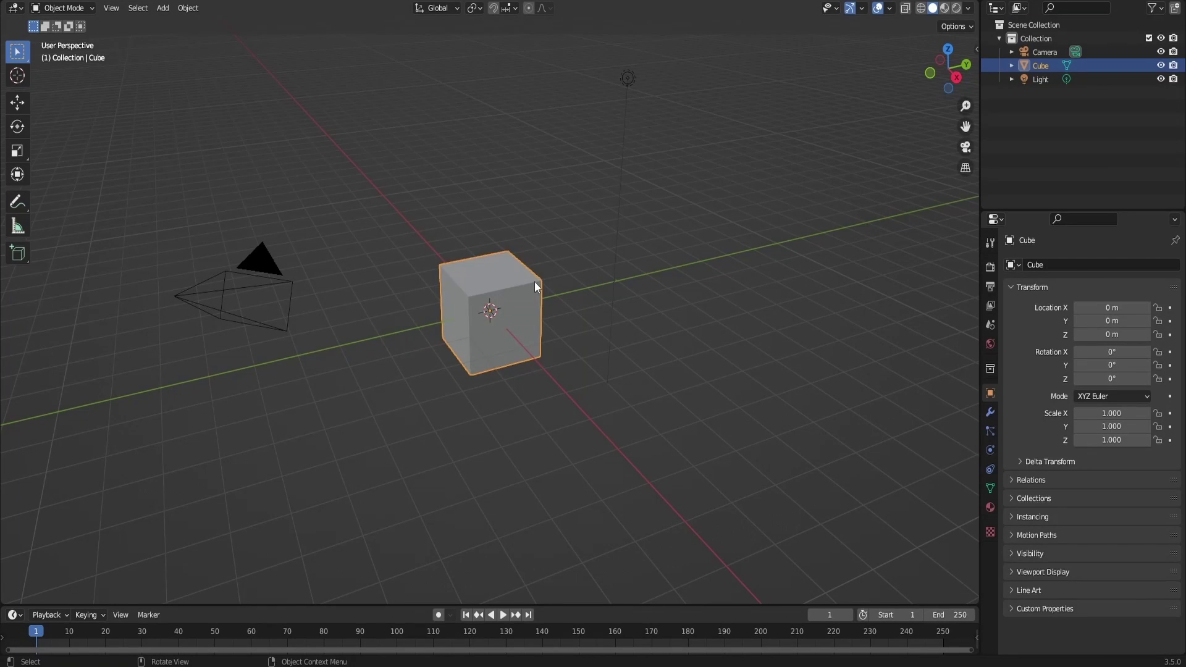
Delete the default cube and start importing the exported MetaHuman FBX.
{"action": "key", "text": "x"}
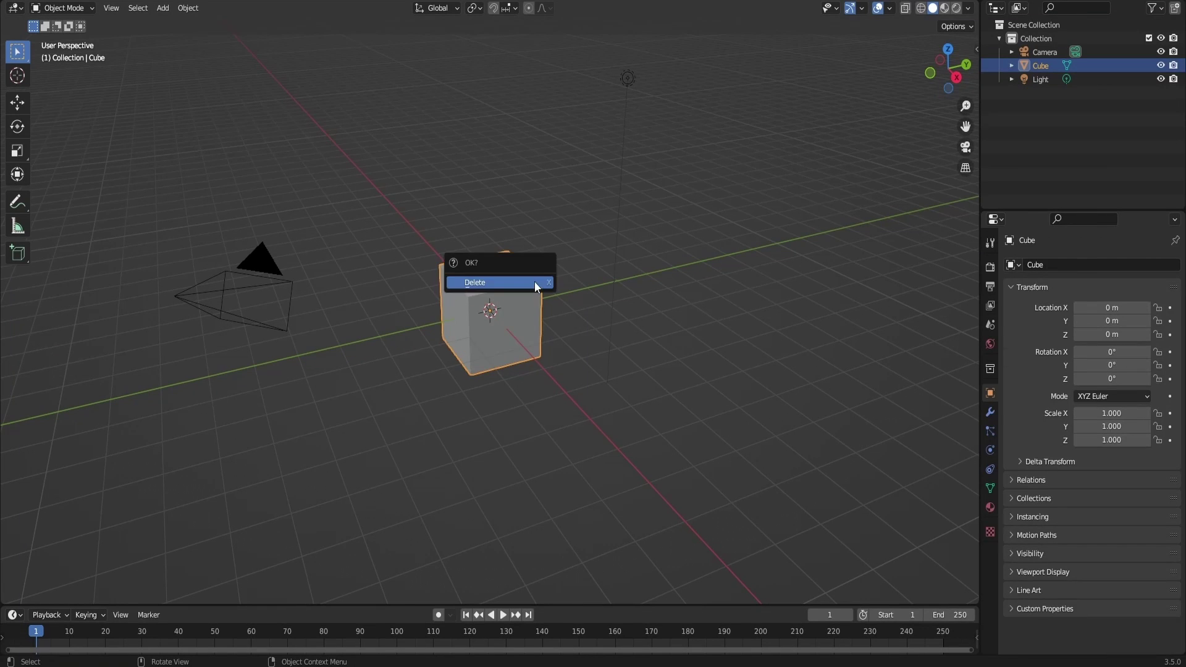
{"action": "left_click", "coordinate": [536, 284]}
{"action": "key", "text": "F4"}
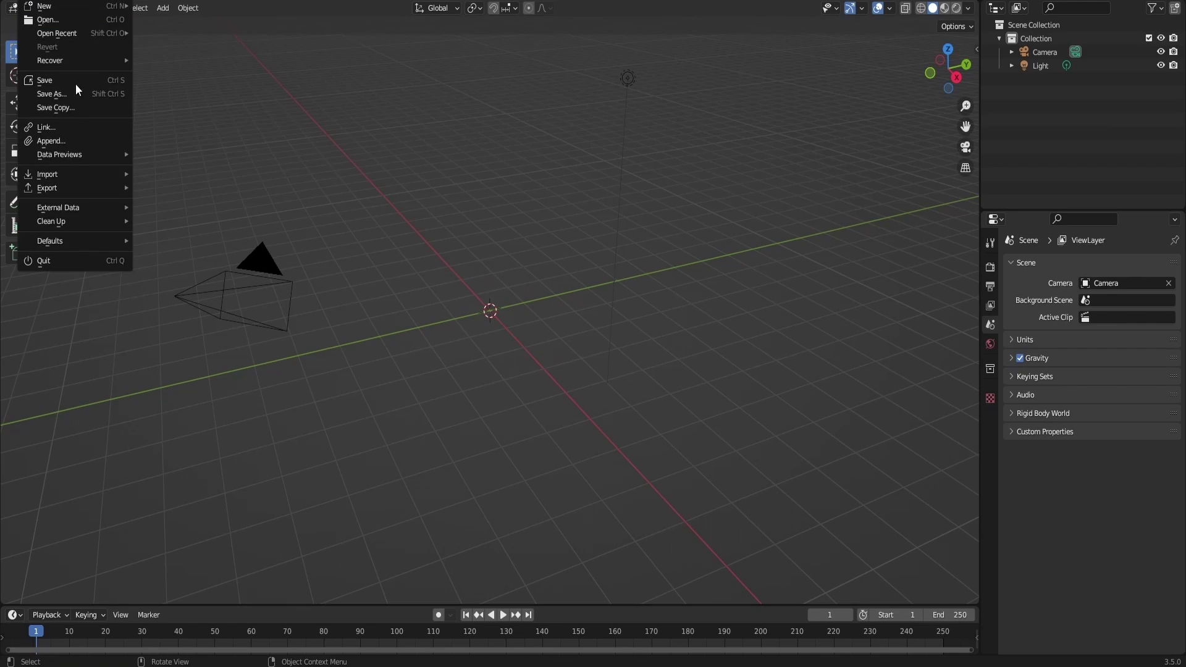
{"action": "mouse_move", "coordinate": [70, 196]}
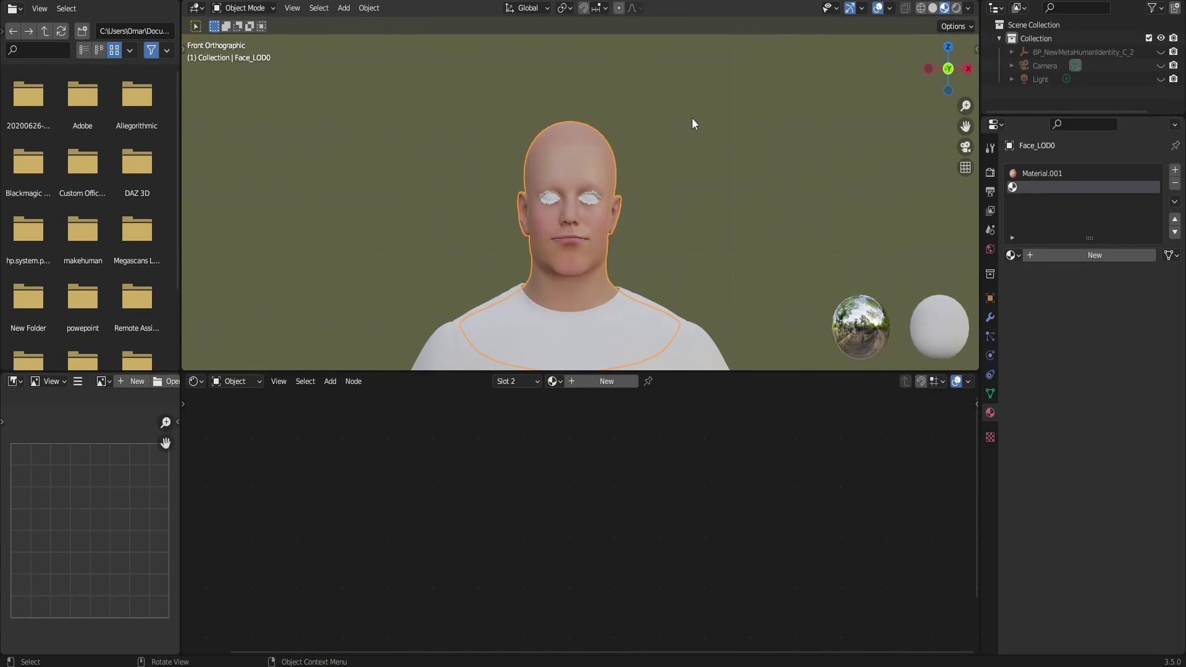
Orbit and zoom around the MetaHuman's head, ending on a front view of the face.
{"action": "scroll", "coordinate": [692, 117], "scroll_direction": "up", "scroll_amount": 3}
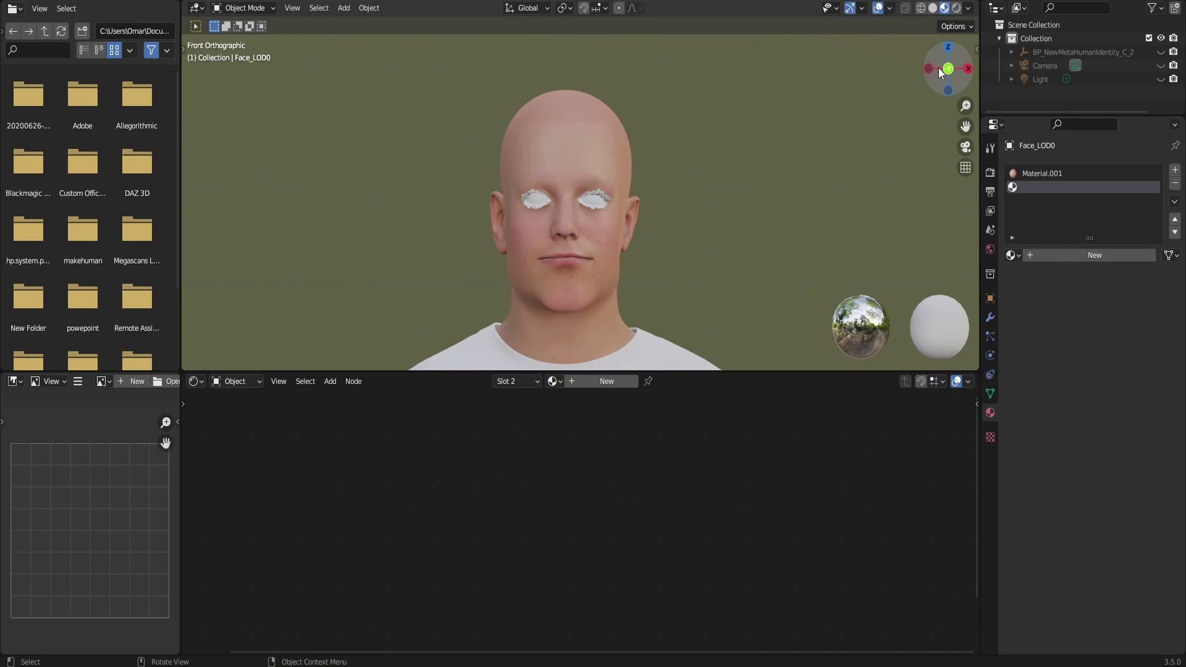
{"action": "mouse_move", "coordinate": [939, 68]}
{"action": "left_mouse_down"}
{"action": "mouse_move", "coordinate": [908, 70]}
{"action": "mouse_move", "coordinate": [950, 72]}
{"action": "left_mouse_up"}
{"action": "scroll", "coordinate": [936, 67], "scroll_direction": "down", "scroll_amount": 3}
{"action": "scroll", "coordinate": [944, 68], "scroll_direction": "up", "scroll_amount": 3}
{"action": "scroll", "coordinate": [949, 72], "scroll_direction": "down", "scroll_amount": 2}
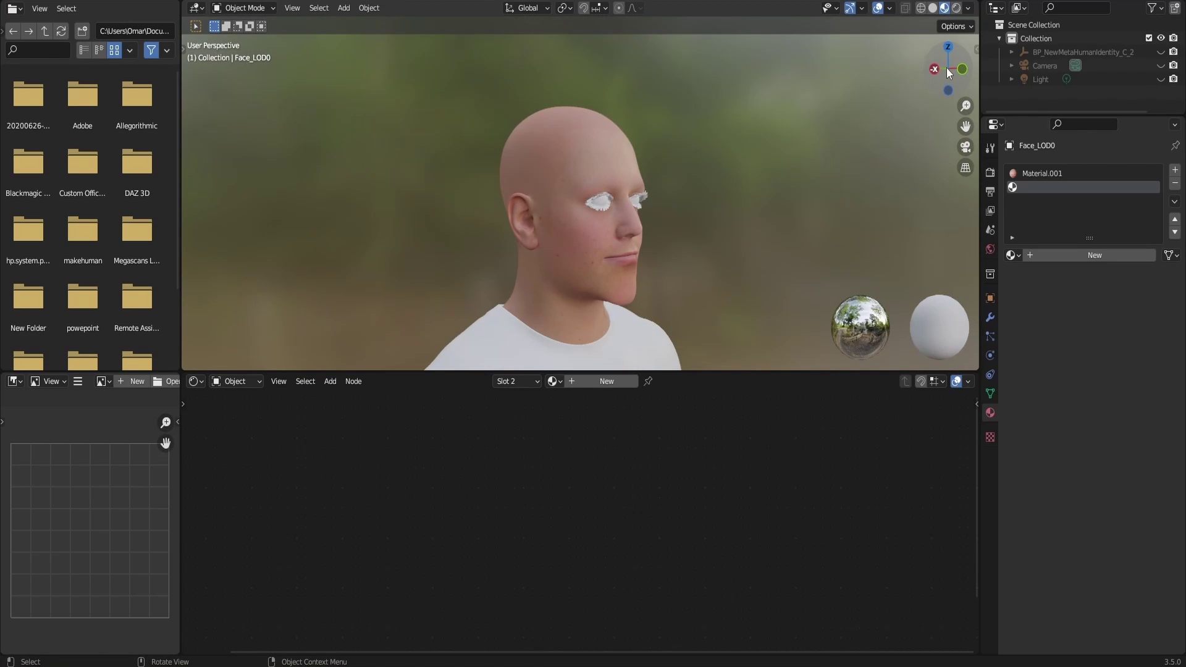
{"action": "scroll", "coordinate": [737, 112], "scroll_direction": "down", "scroll_amount": 4}
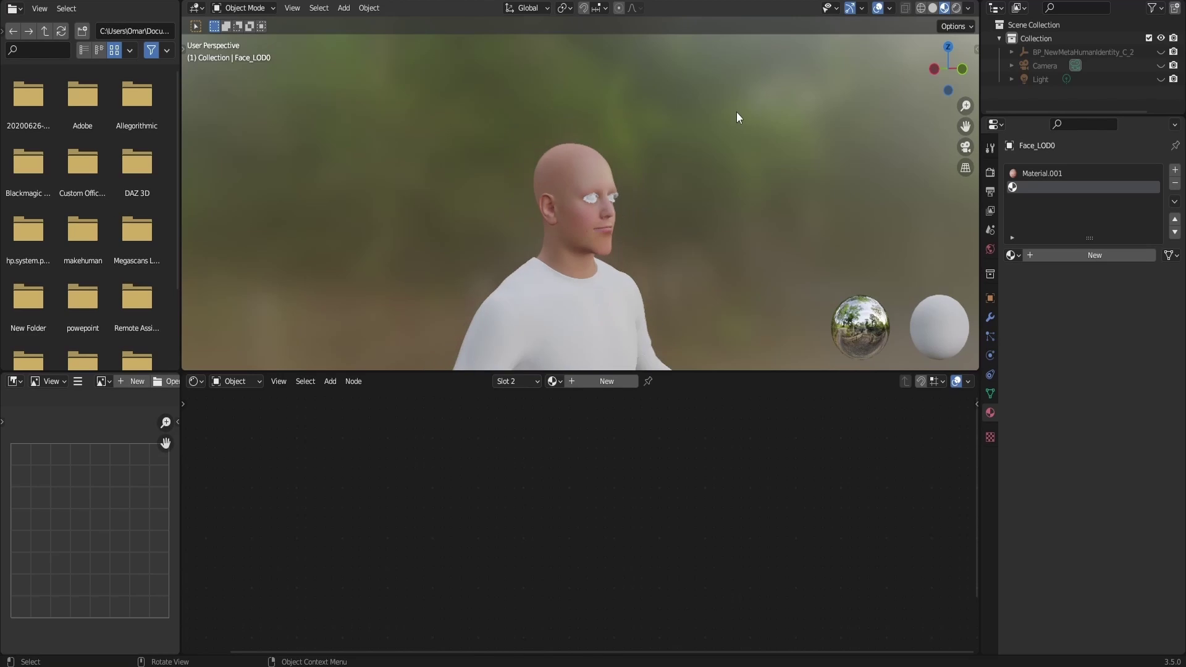
{"action": "scroll", "coordinate": [737, 112], "scroll_direction": "up", "scroll_amount": 4}
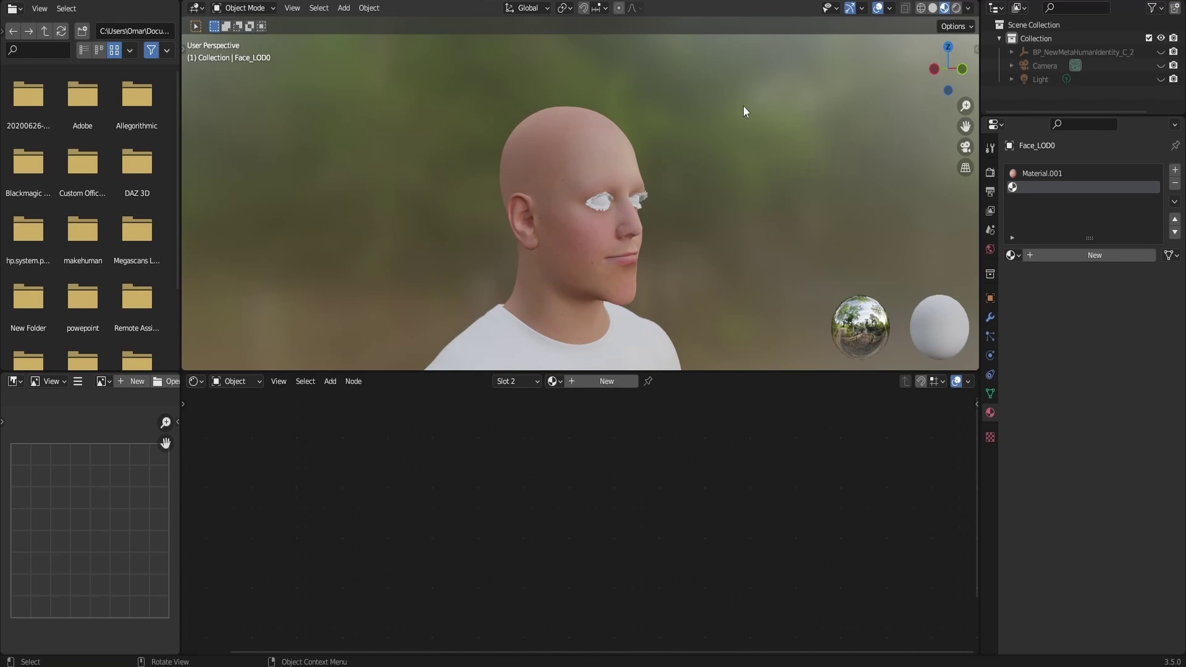
{"action": "left_click_drag", "start_coordinate": [950, 63], "coordinate": [902, 66]}
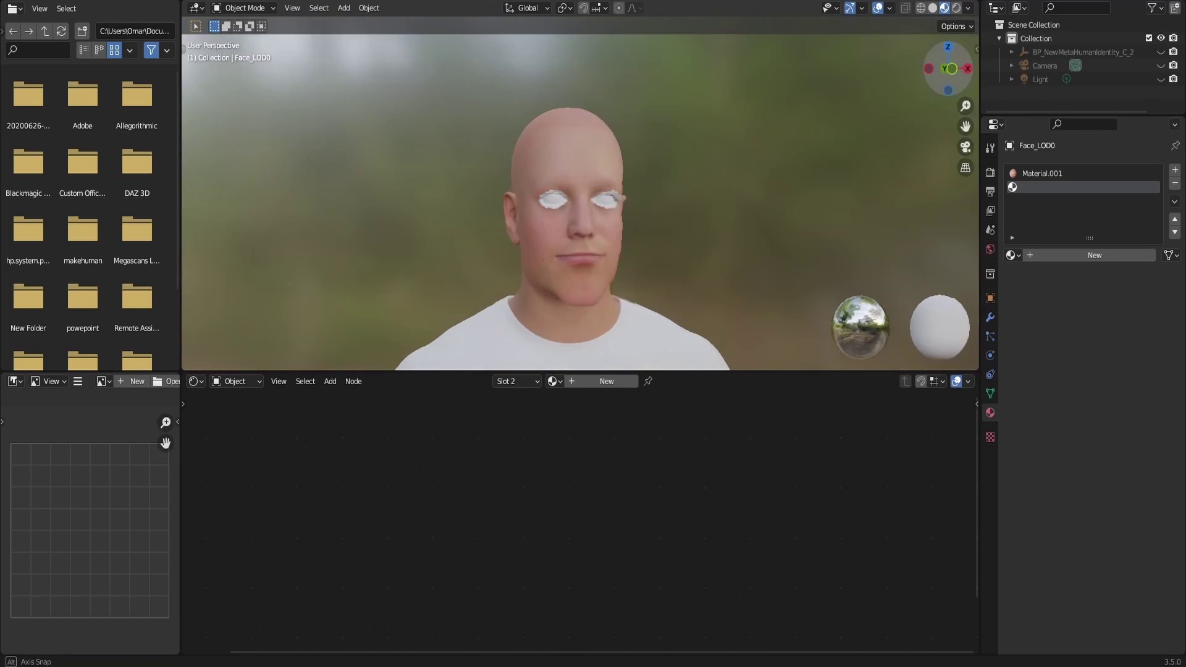
Switch to Rendered shading lit by the built-in HDRI instead of Scene World.
{"action": "left_click", "coordinate": [957, 8]}
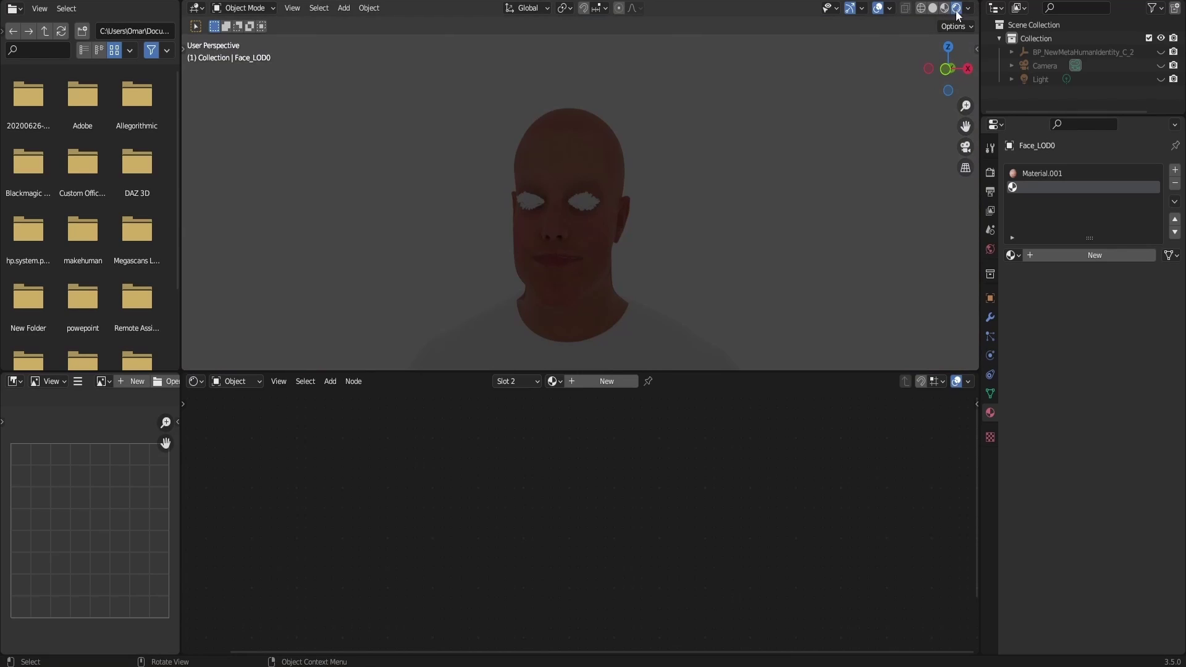
{"action": "left_click", "coordinate": [968, 8]}
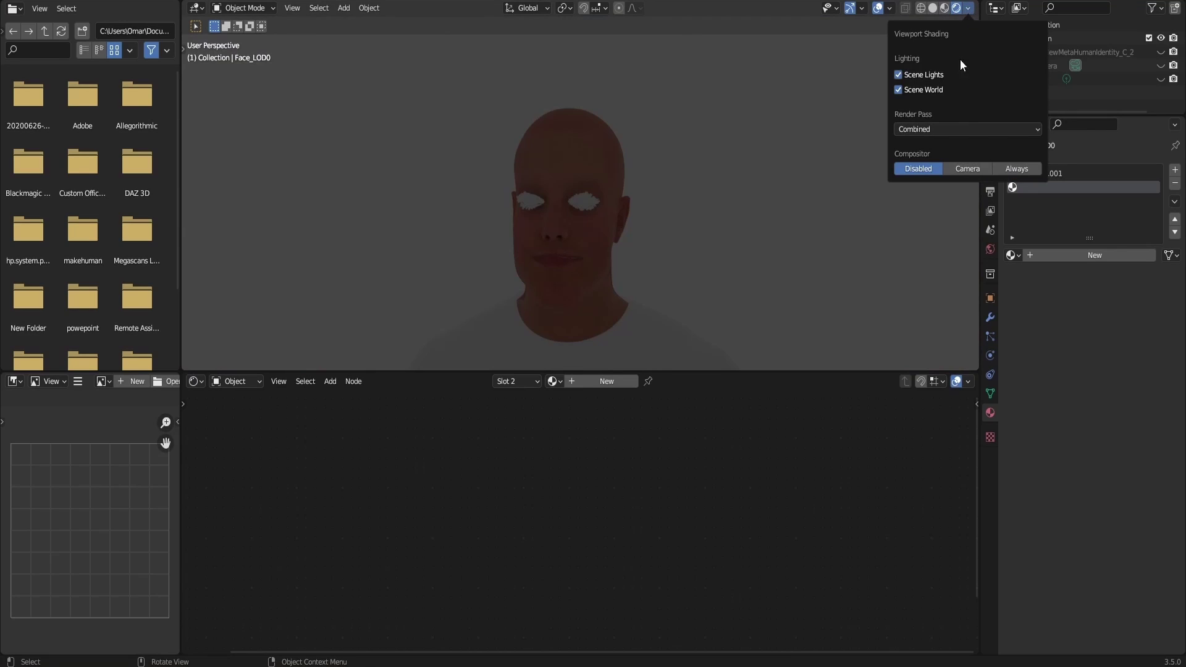
{"action": "left_click", "coordinate": [899, 90]}
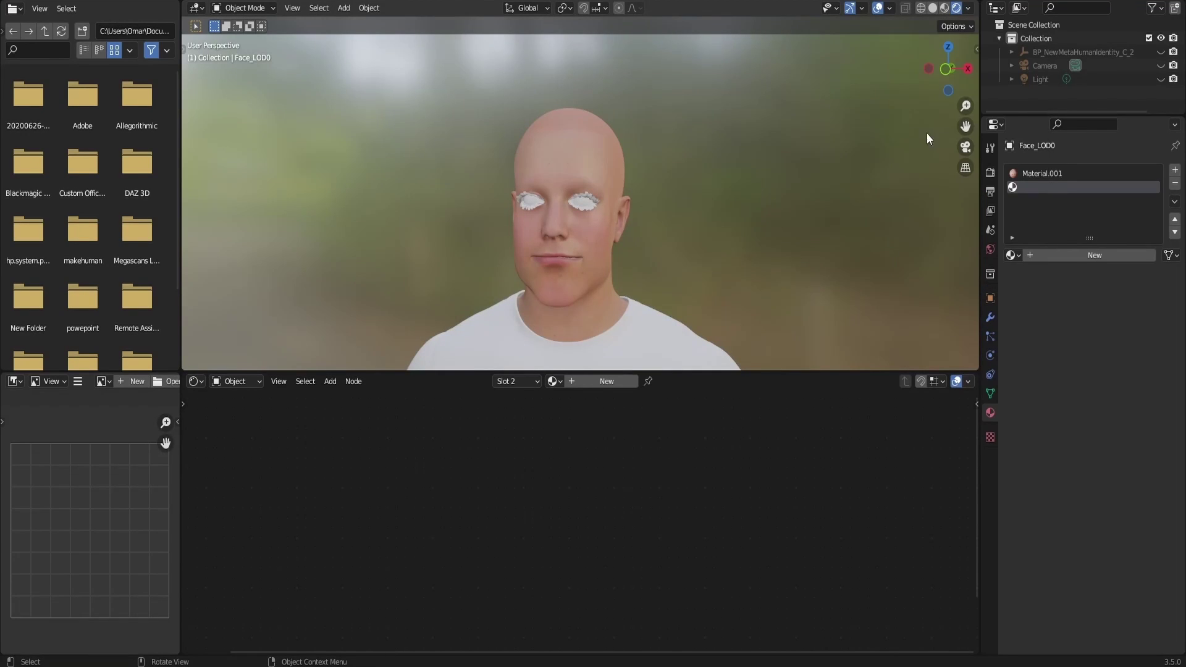
Switch the render engine to Cycles with GPU Compute as the device.
{"action": "left_click", "coordinate": [990, 173]}
{"action": "left_click", "coordinate": [1095, 171]}
{"action": "left_click", "coordinate": [1105, 216]}
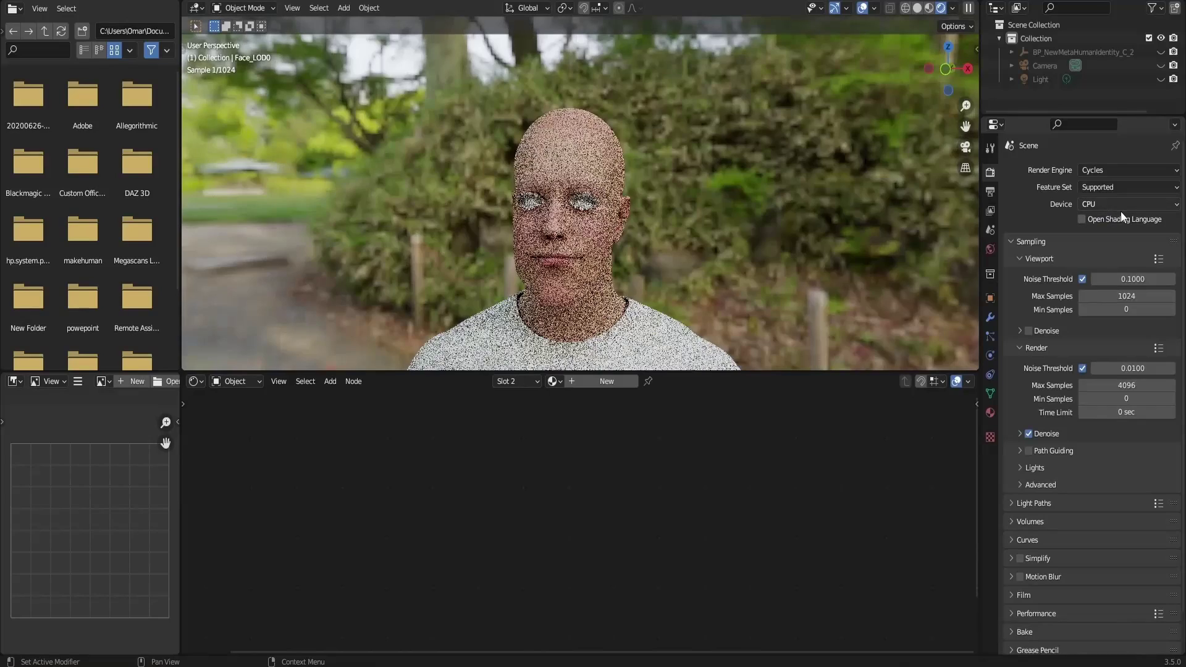
{"action": "left_click", "coordinate": [1121, 207]}
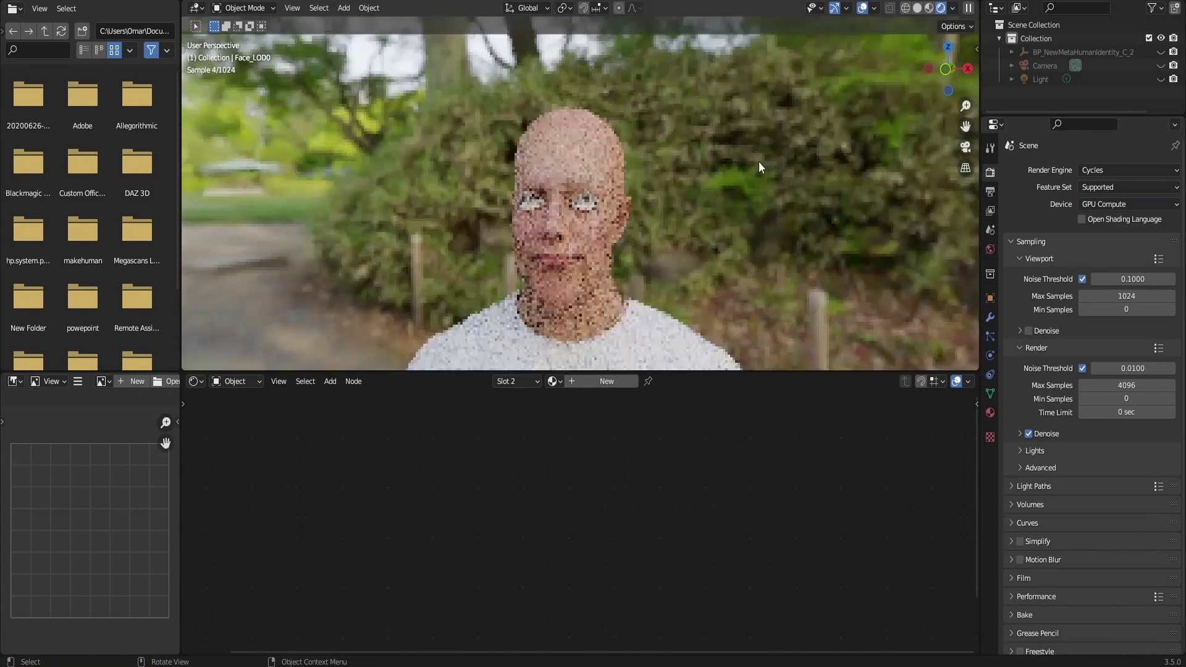
Orbit and zoom the rendered preview to inspect the face against the forest HDRI.
{"action": "scroll", "coordinate": [687, 105], "scroll_direction": "up", "scroll_amount": 1}
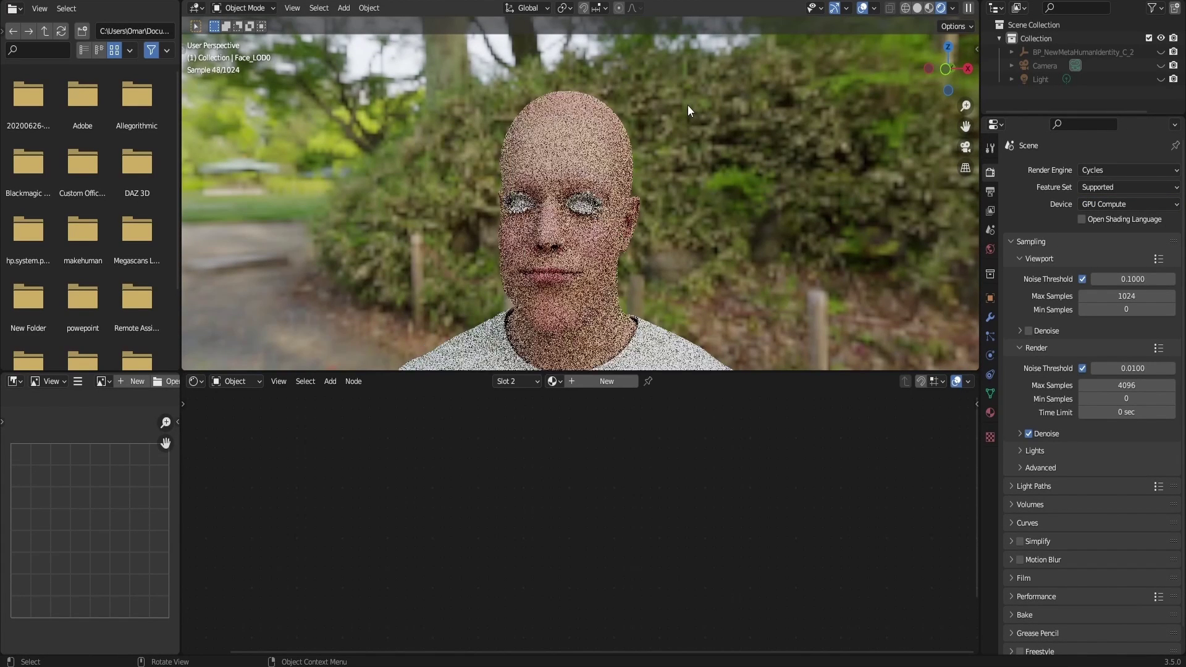
{"action": "mouse_move", "coordinate": [940, 61]}
{"action": "left_mouse_down"}
{"action": "mouse_move", "coordinate": [951, 64]}
{"action": "mouse_move", "coordinate": [937, 64]}
{"action": "left_mouse_up"}
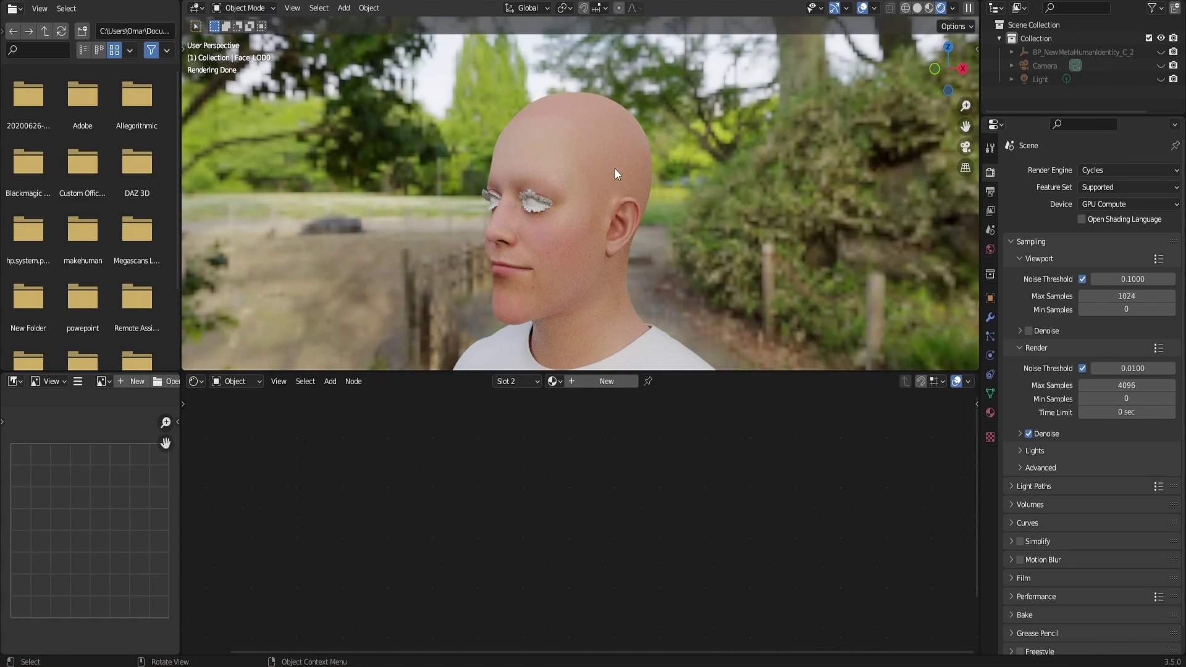
{"action": "left_click", "coordinate": [933, 69]}
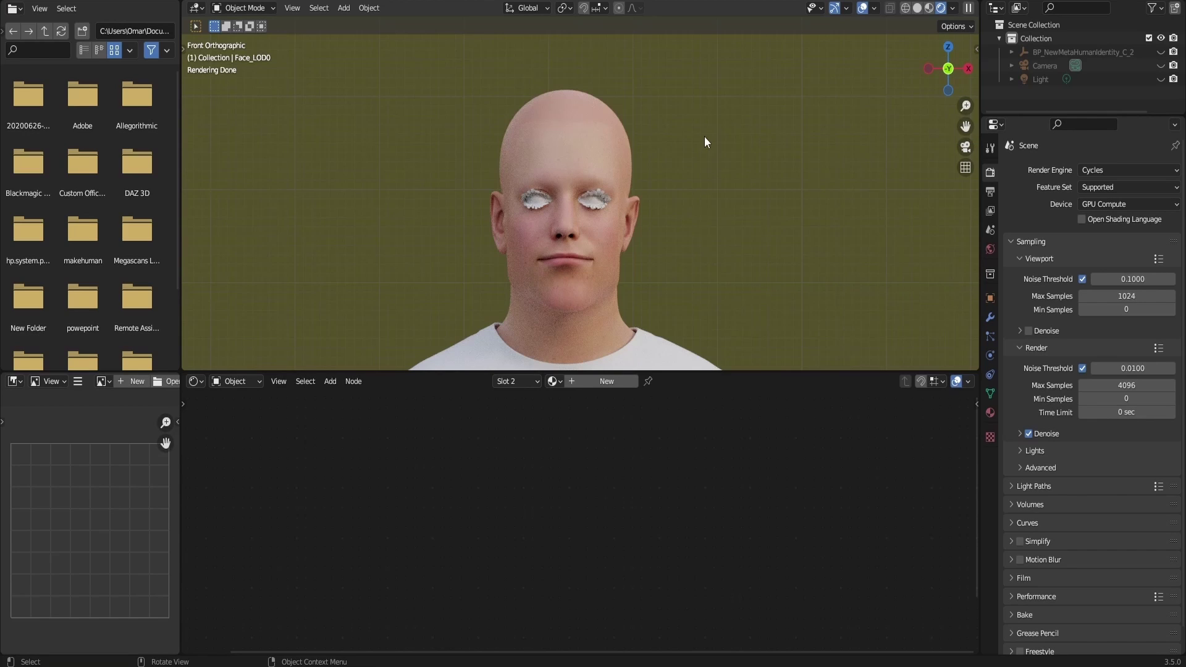
{"action": "left_click_drag", "start_coordinate": [939, 62], "coordinate": [847, 104]}
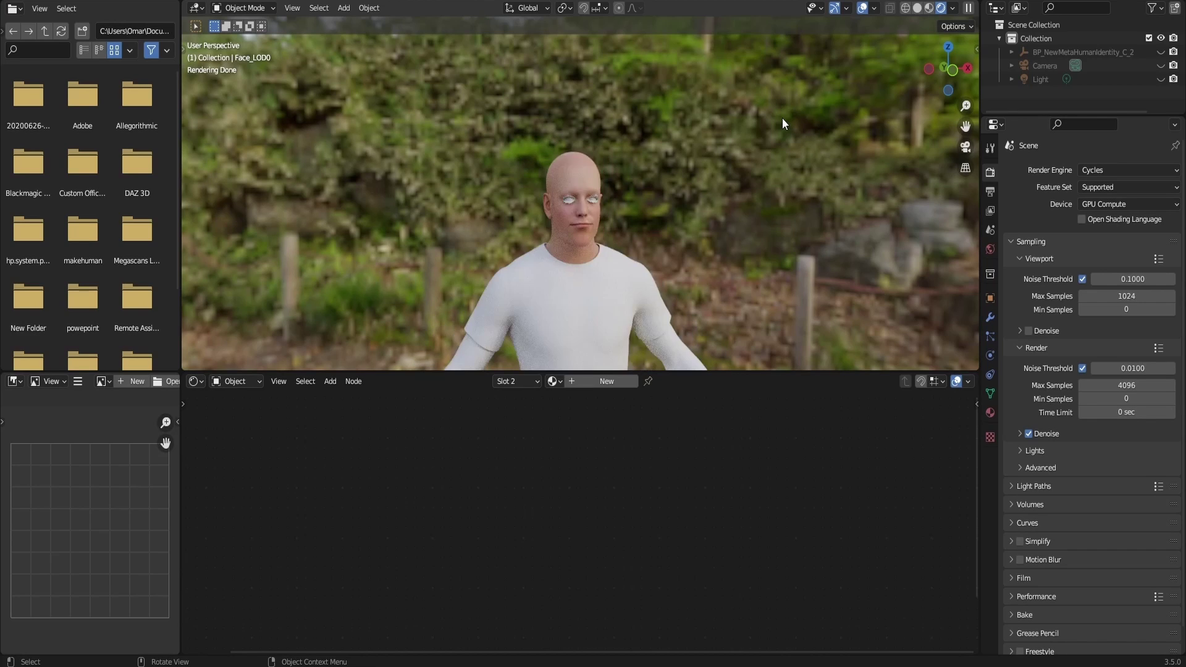
{"action": "scroll", "coordinate": [782, 117], "scroll_direction": "up", "scroll_amount": 2}
{"action": "scroll", "coordinate": [782, 117], "scroll_direction": "up", "scroll_amount": 1}
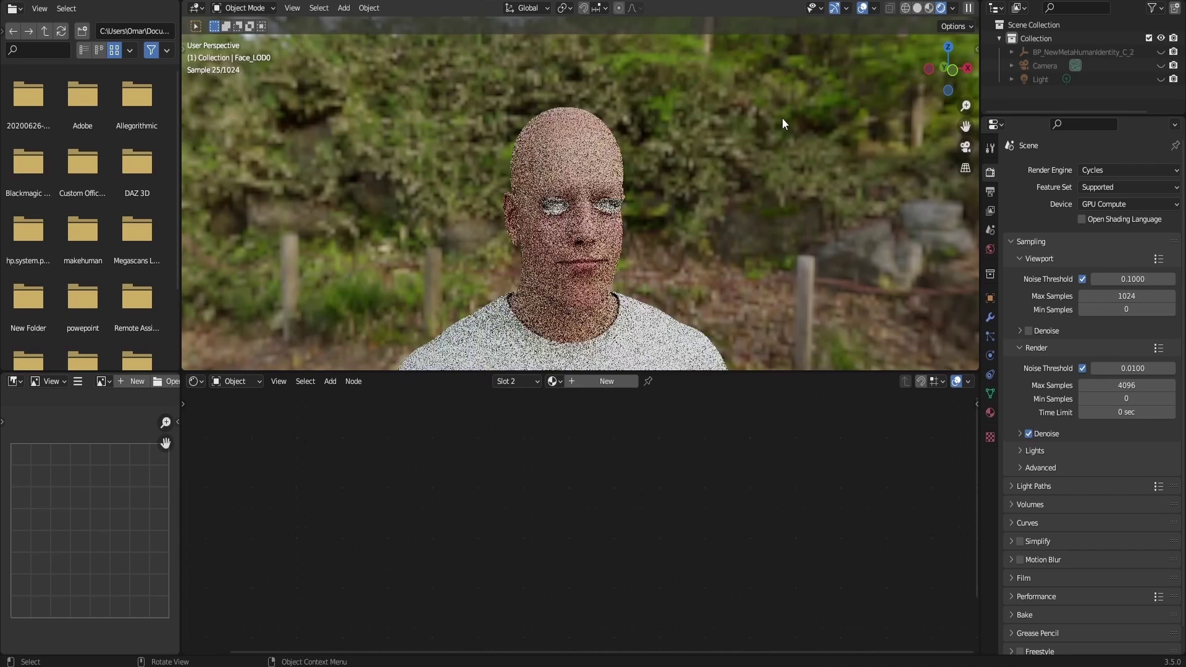